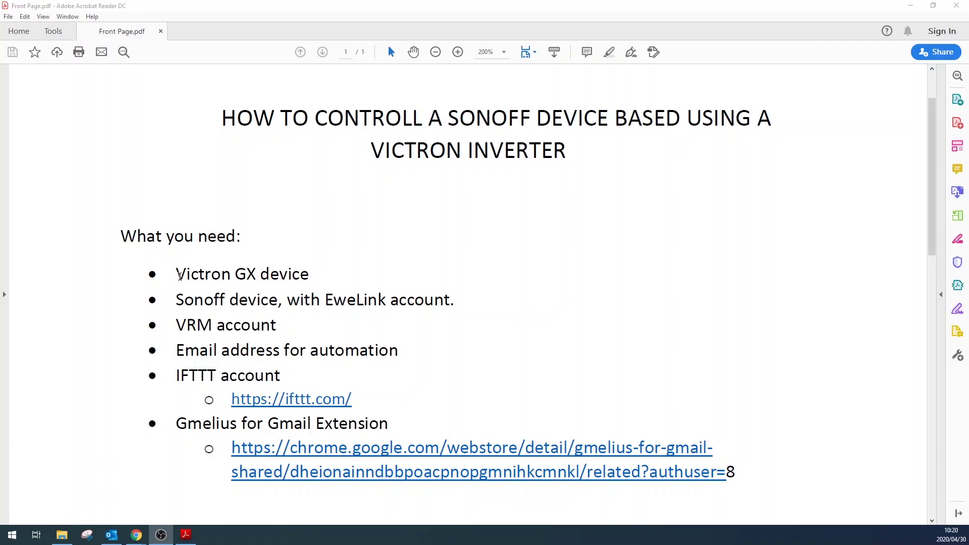
# Step: Highlight the requirements: Victron GX device, VRM account, automation e-mail address, Gmelius for Gmail extension
pyautogui.moveTo(179, 275); pyautogui.dragTo(309, 275)
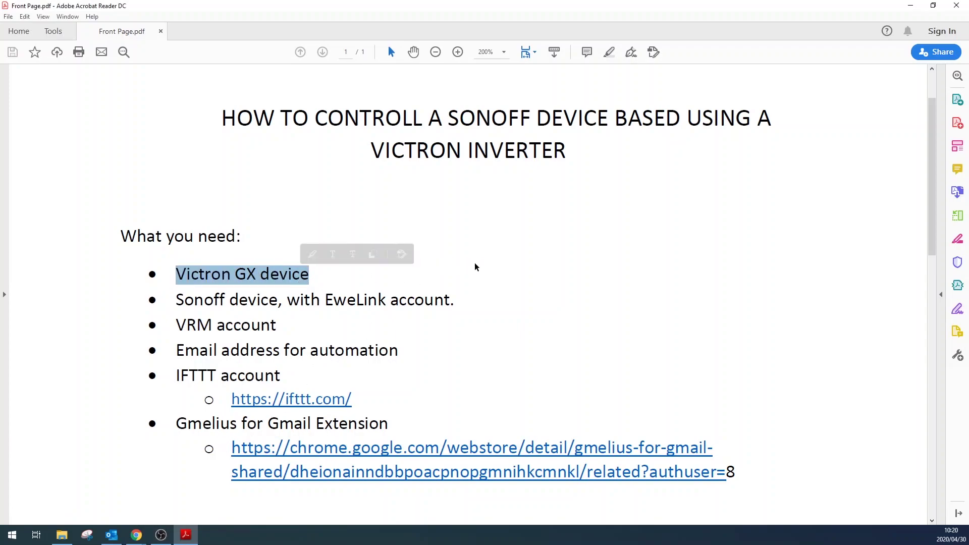
pyautogui.click(520, 264)
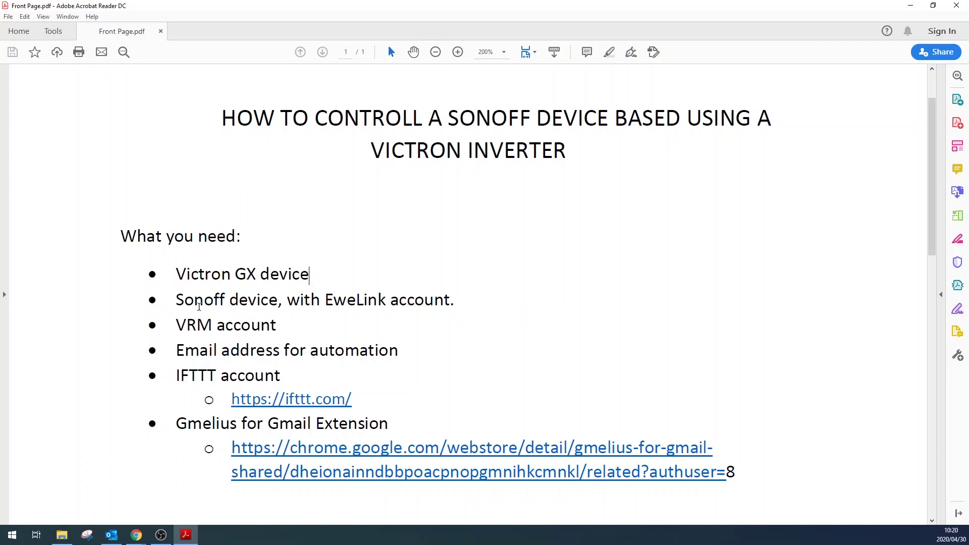
pyautogui.moveTo(177, 325); pyautogui.dragTo(280, 326)
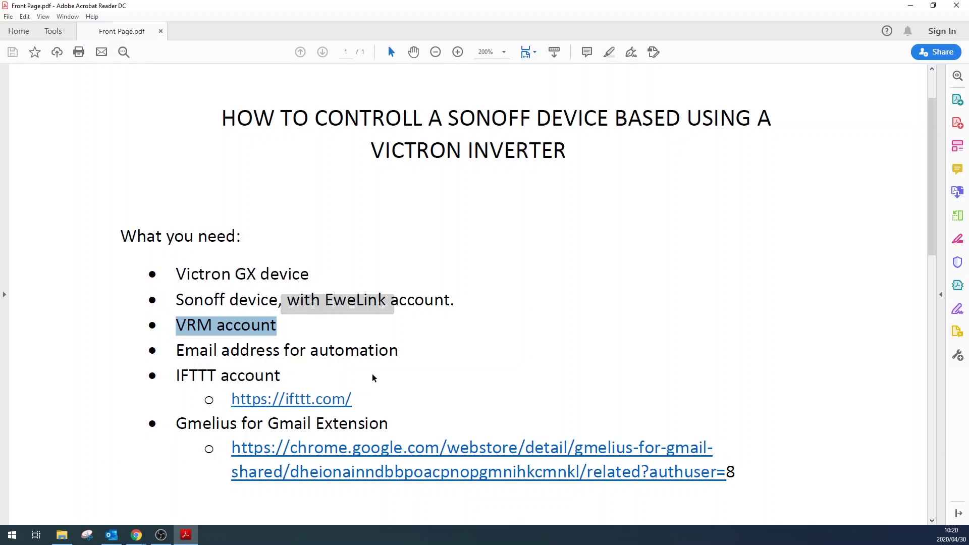
pyautogui.moveTo(177, 350); pyautogui.dragTo(400, 350)
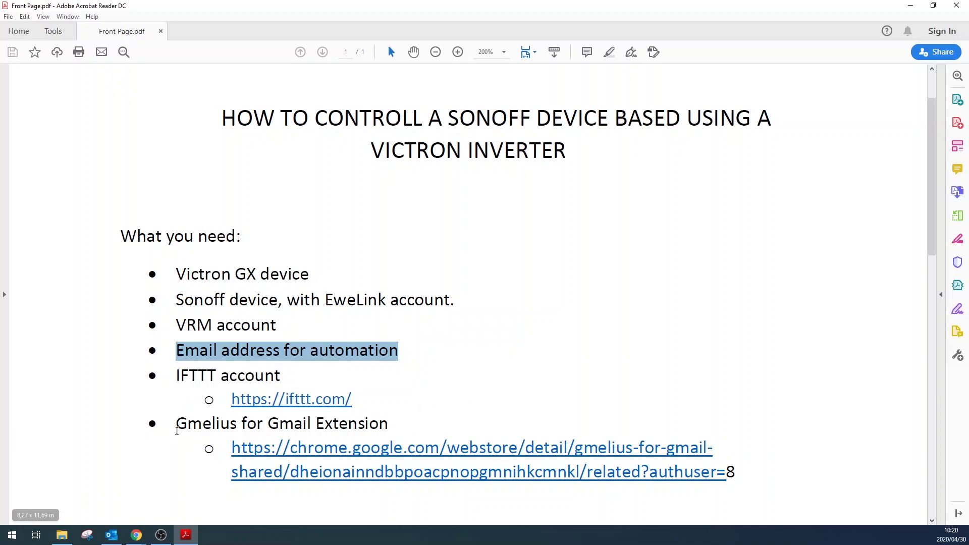
pyautogui.moveTo(178, 429); pyautogui.dragTo(388, 425)
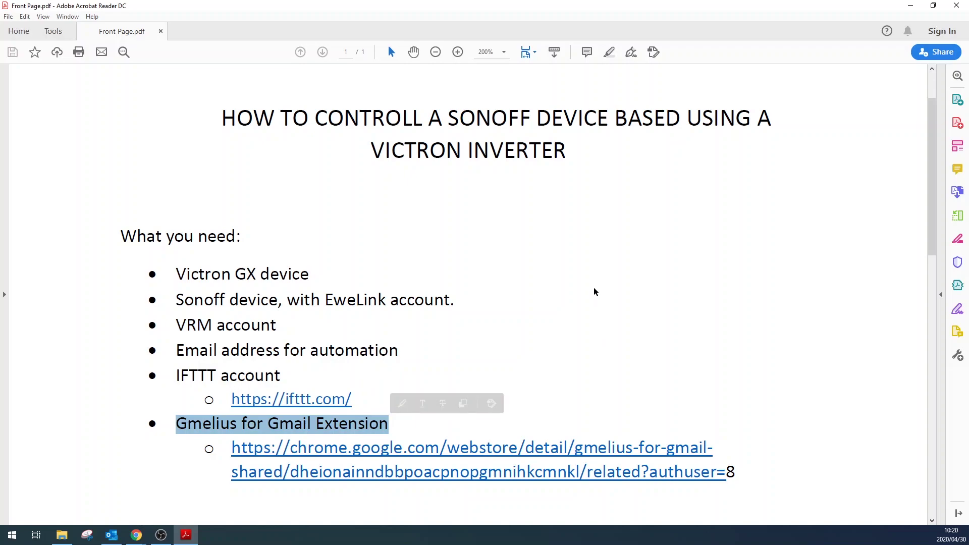
pyautogui.press('Right')
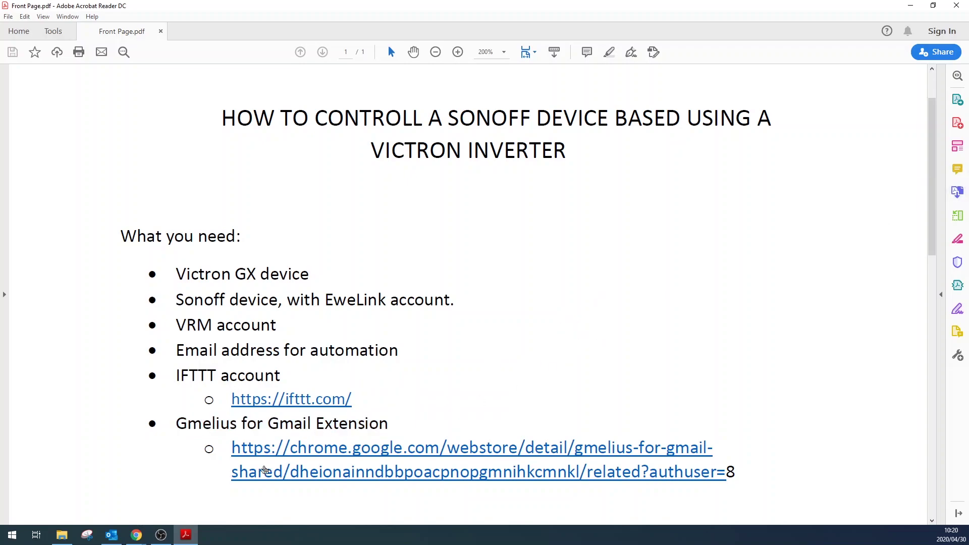
# Step: In the VRM Portal, invite user 'Automation' with the automation e-mail address to Practice
pyautogui.moveTo(136, 534)
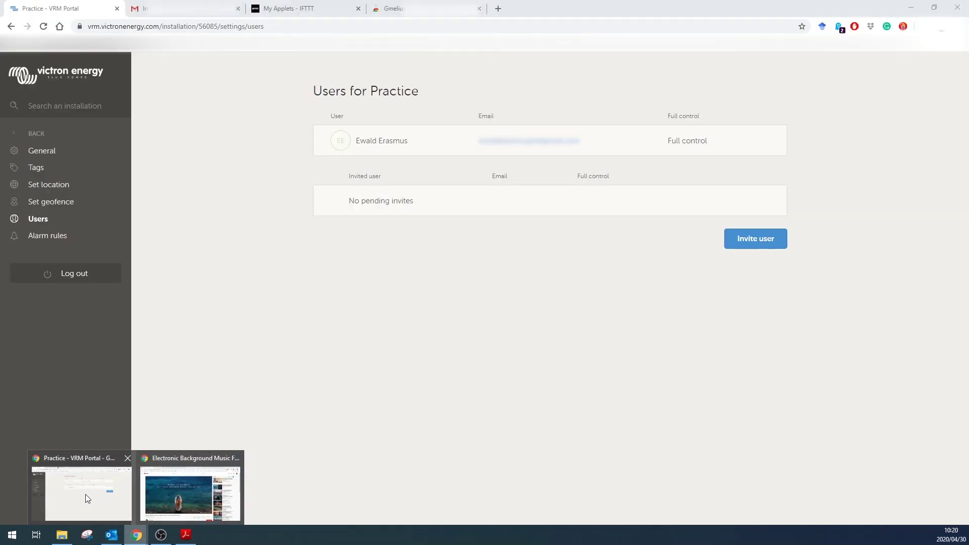
pyautogui.click(85, 494)
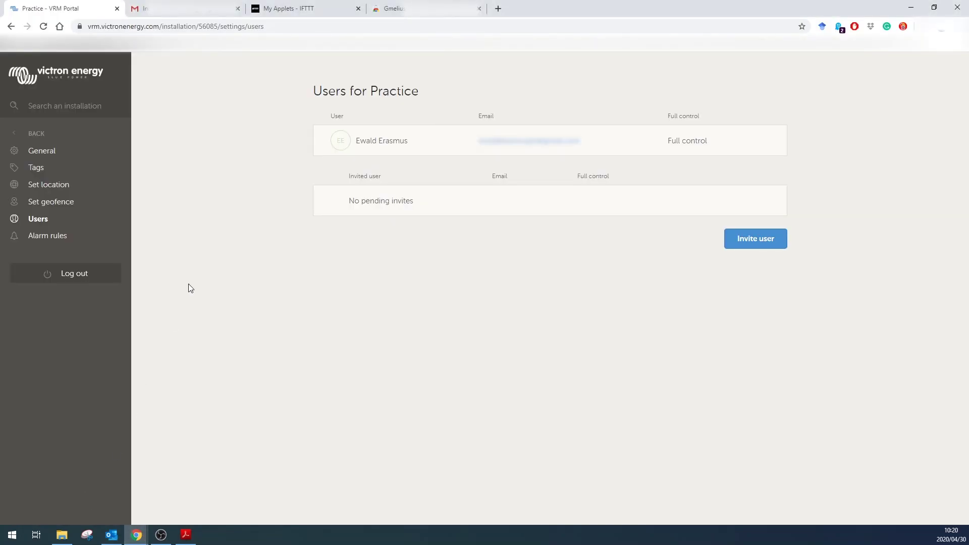
pyautogui.click(742, 237)
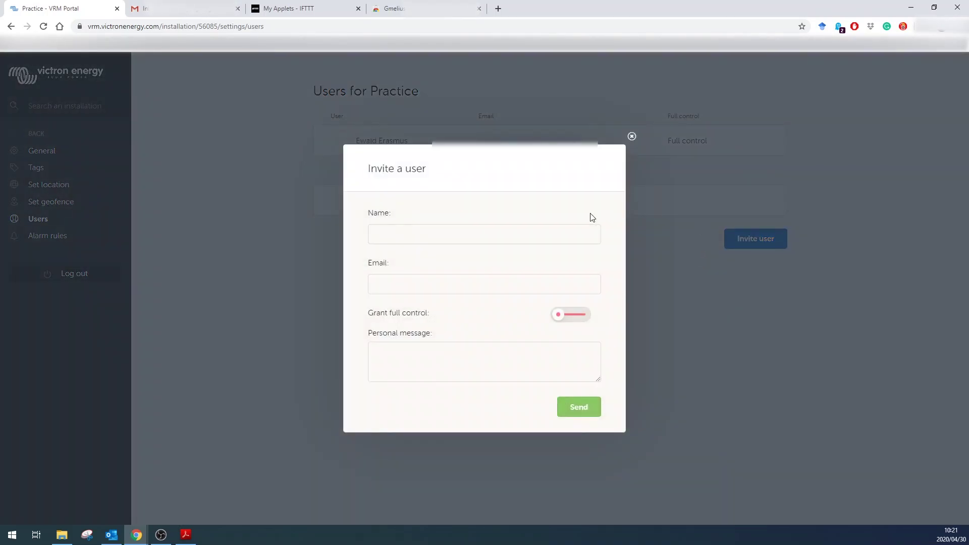
pyautogui.click(424, 236)
pyautogui.write('aUTOMATION')
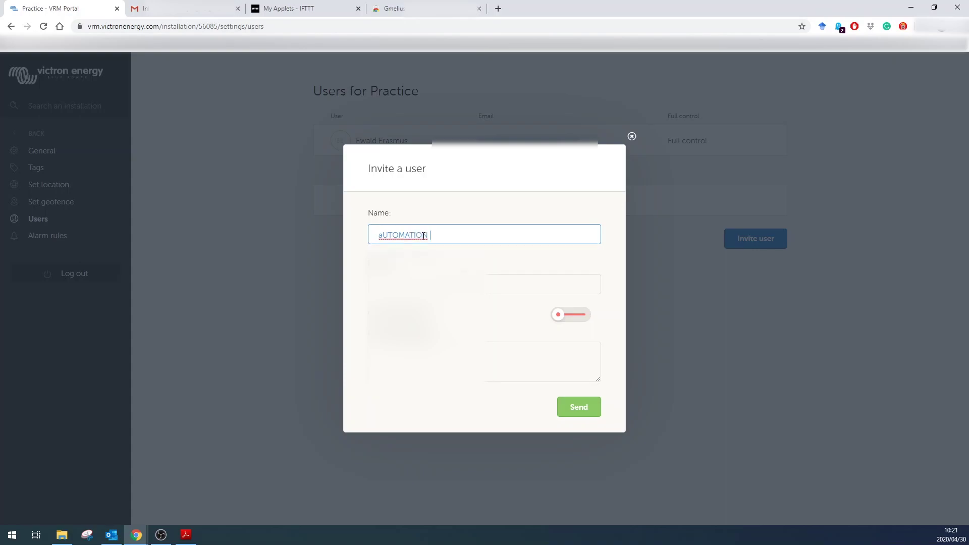
pyautogui.press('BackSpace')
pyautogui.press('BackSpace')
pyautogui.press('BackSpace')
pyautogui.press('BackSpace')
pyautogui.press('BackSpace')
pyautogui.press('BackSpace')
pyautogui.press('BackSpace')
pyautogui.press('BackSpace')
pyautogui.press('BackSpace')
pyautogui.press('BackSpace')
pyautogui.press('BackSpace')
pyautogui.write('Automation')
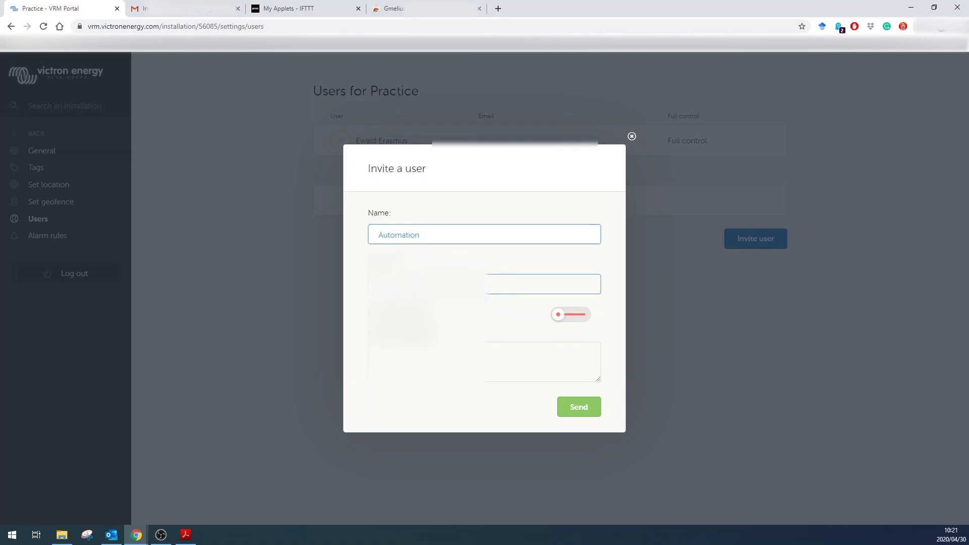
pyautogui.click(433, 282)
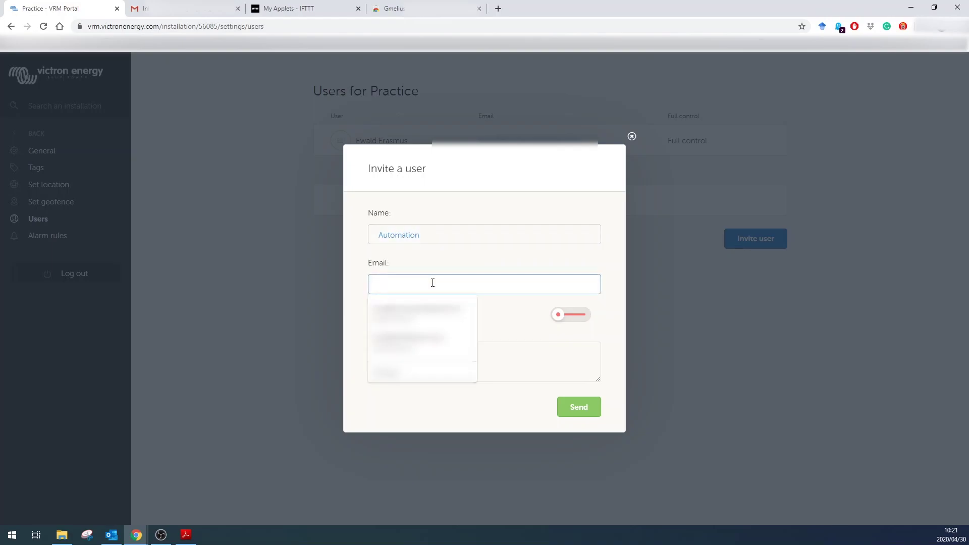
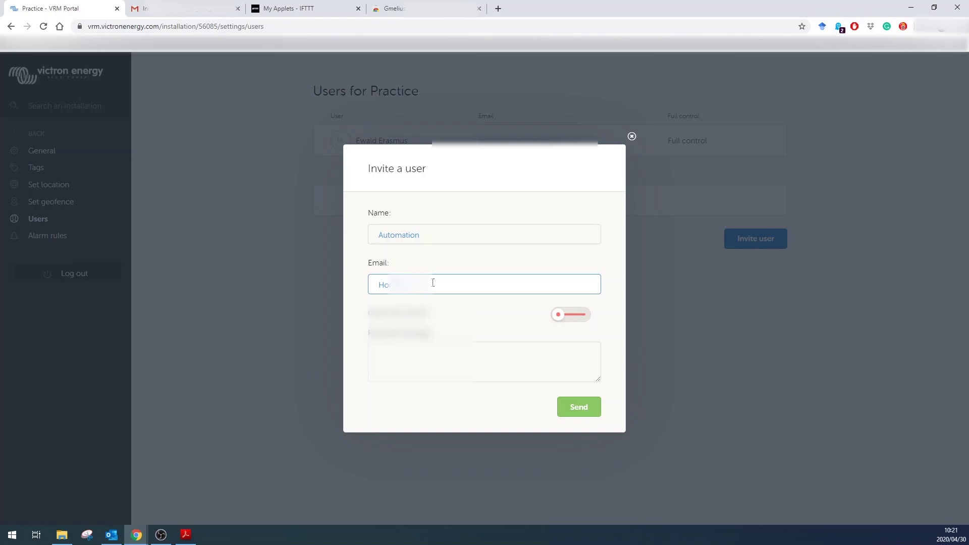
pyautogui.click(579, 410)
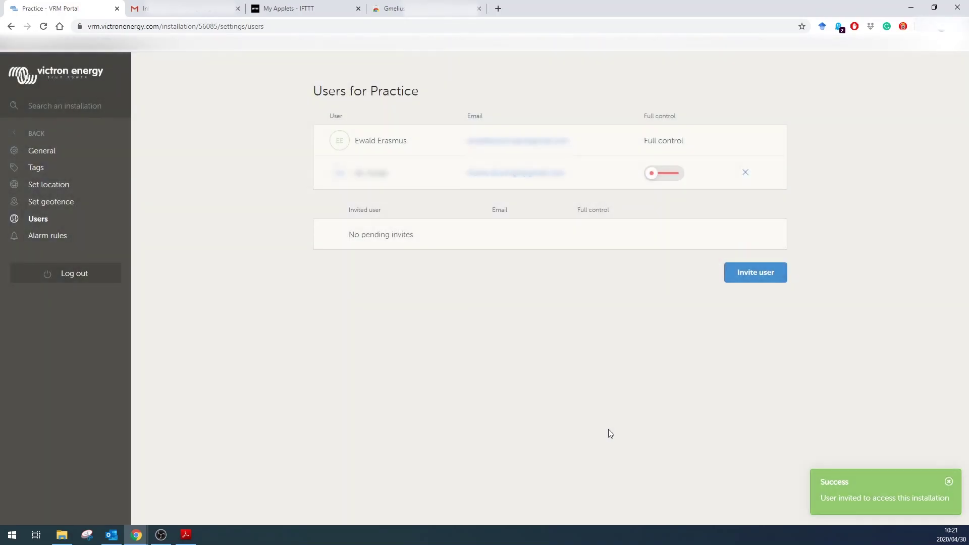
# Step: Open the VRM confirmation e-mail in the Gmail inbox and scroll through it
pyautogui.click(196, 11)
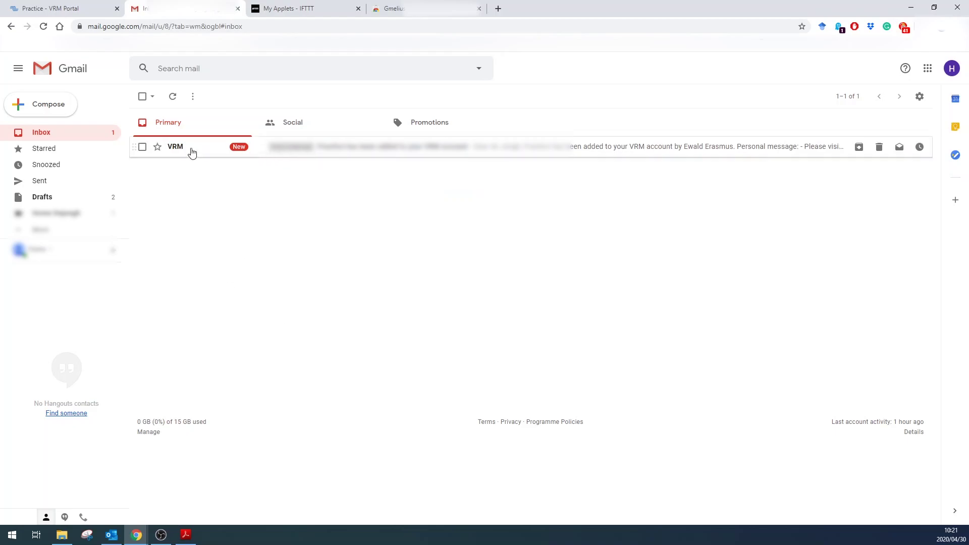
pyautogui.click(192, 152)
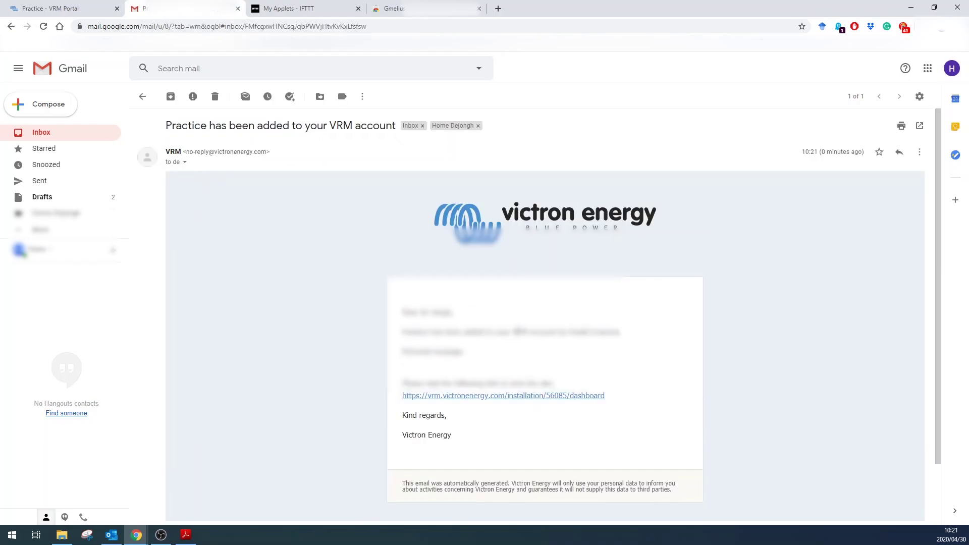
pyautogui.scroll(-1, 545, 302)
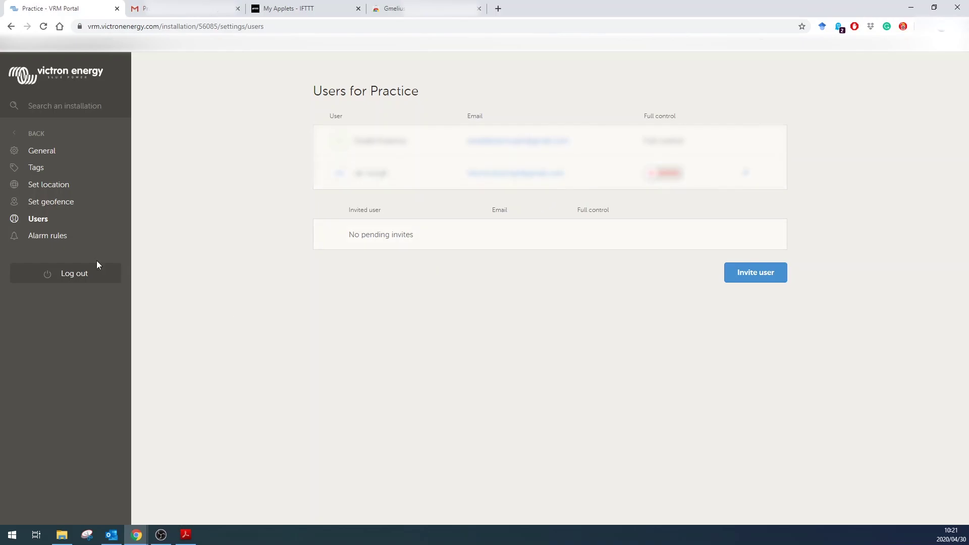
# Step: On the Alarm rules page, enable alarm mails for Automation and delete the VE.Bus Input current phase 1 alarm
pyautogui.click(43, 237)
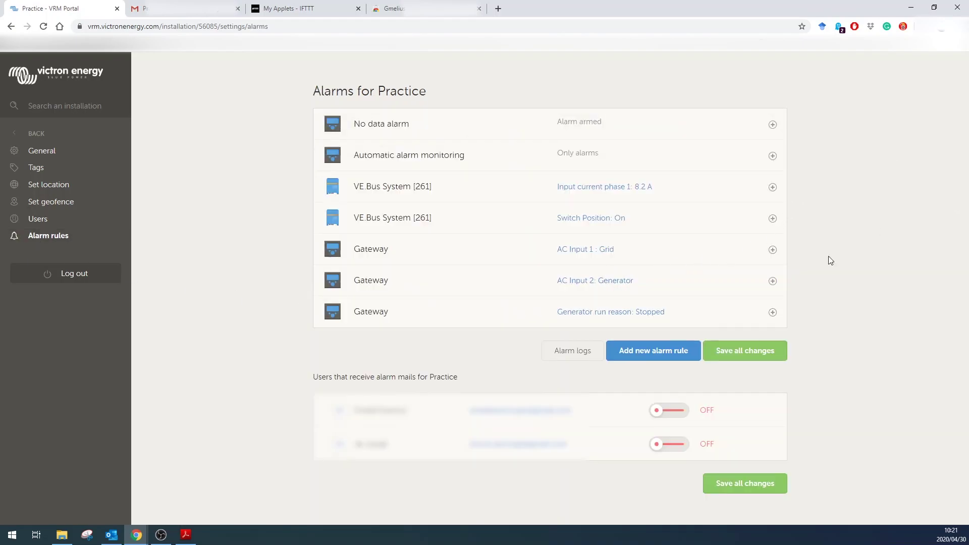
pyautogui.click(664, 449)
pyautogui.click(772, 187)
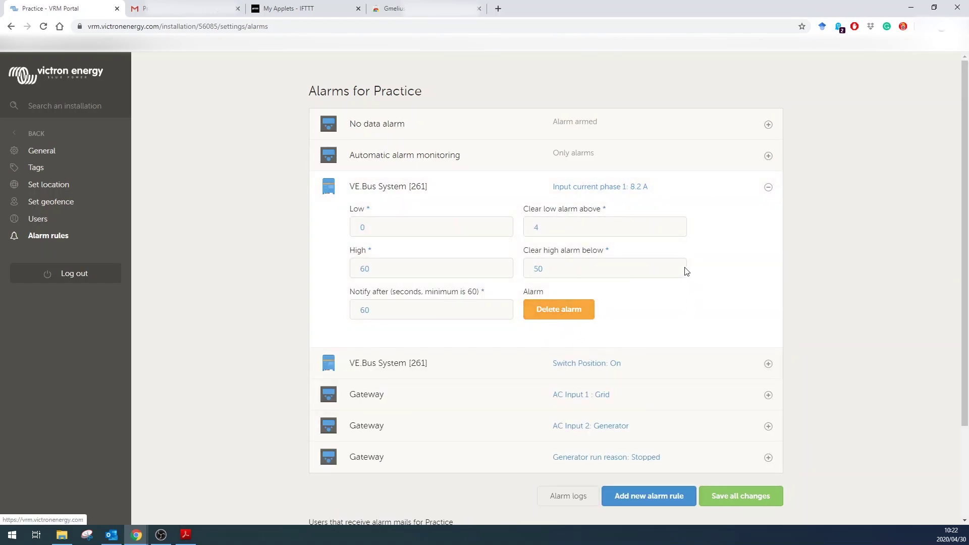
pyautogui.click(551, 309)
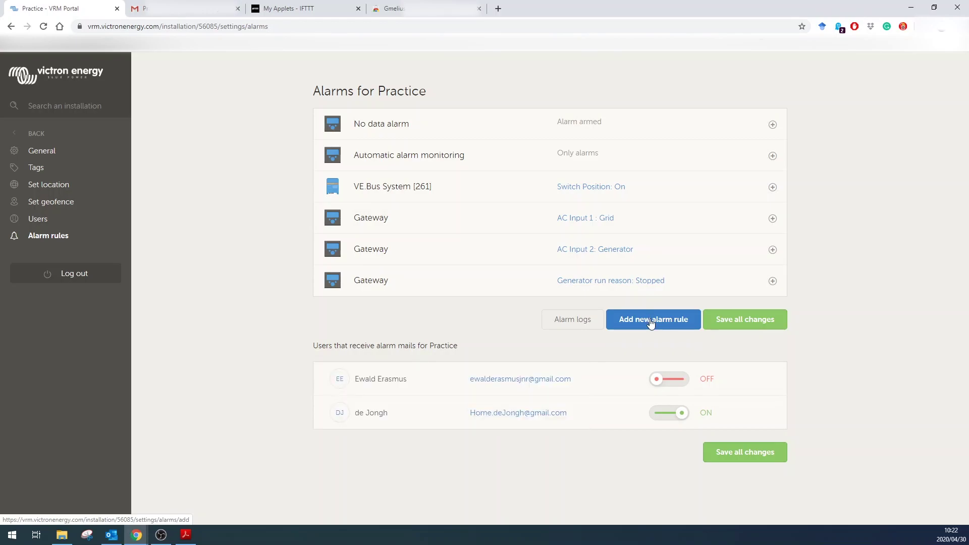
# Step: Start a new alarm rule for the Quattro device on Input current phase 1
pyautogui.click(650, 319)
pyautogui.click(563, 160)
pyautogui.click(554, 234)
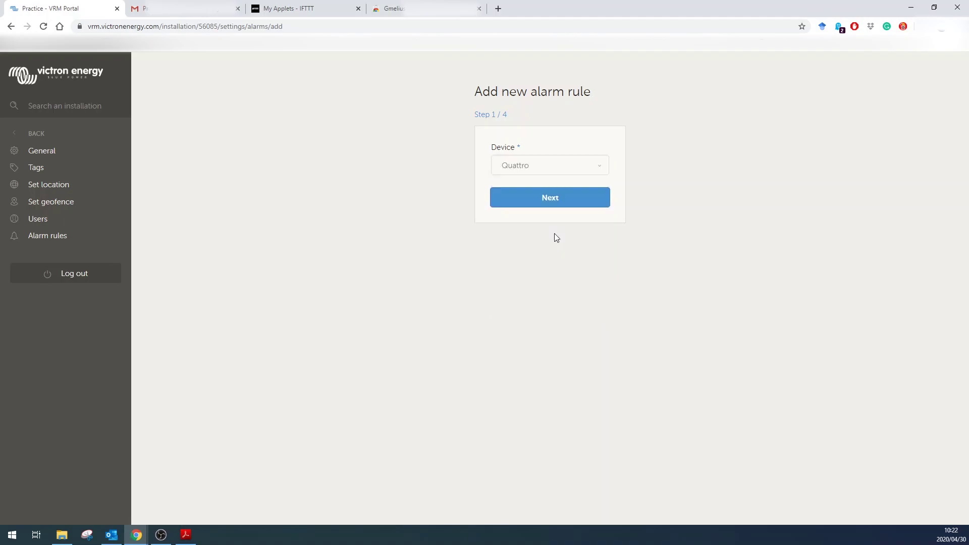
pyautogui.click(549, 198)
pyautogui.click(567, 160)
pyautogui.click(564, 164)
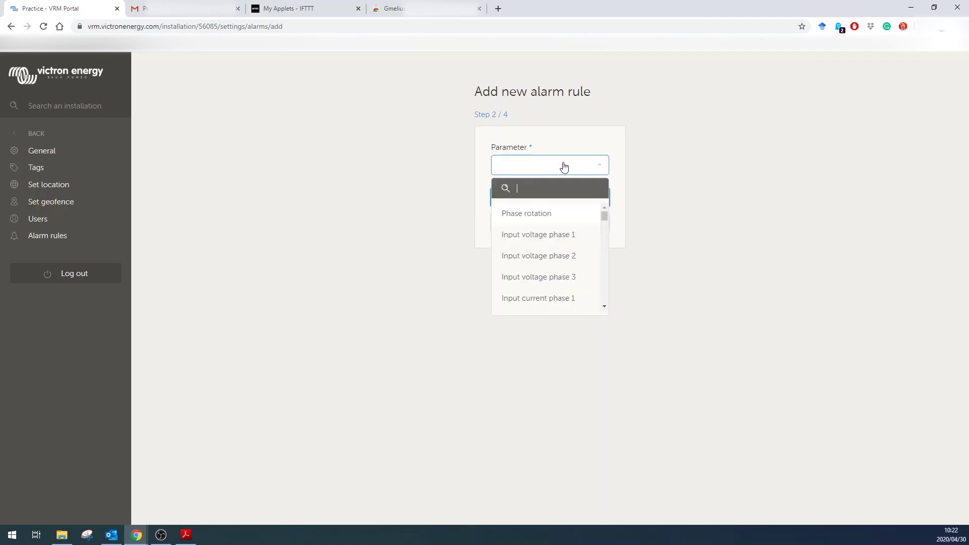
pyautogui.click(562, 299)
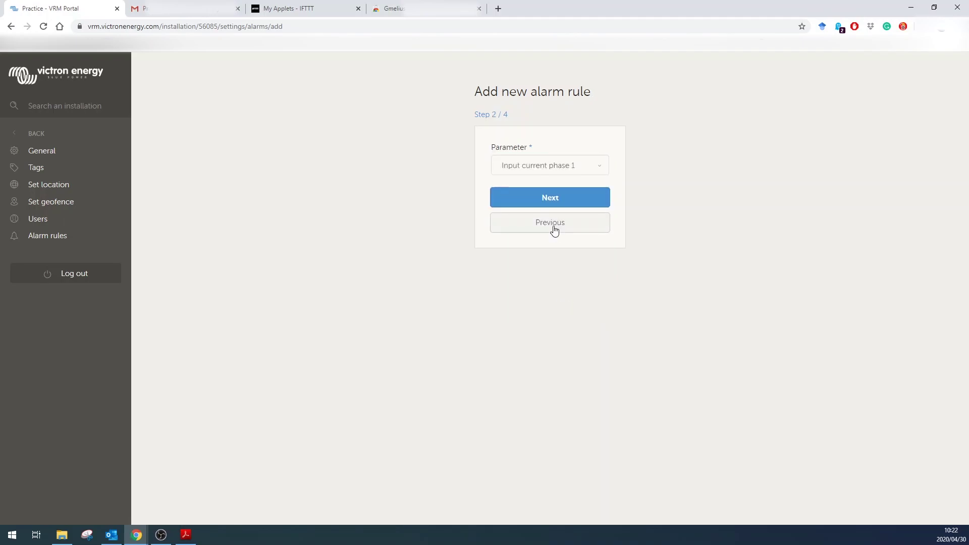
pyautogui.click(554, 200)
# Step: Set thresholds low 1, clear-low 2, high 70, clear-high 69, notify after 60 seconds, and save
pyautogui.click(530, 164)
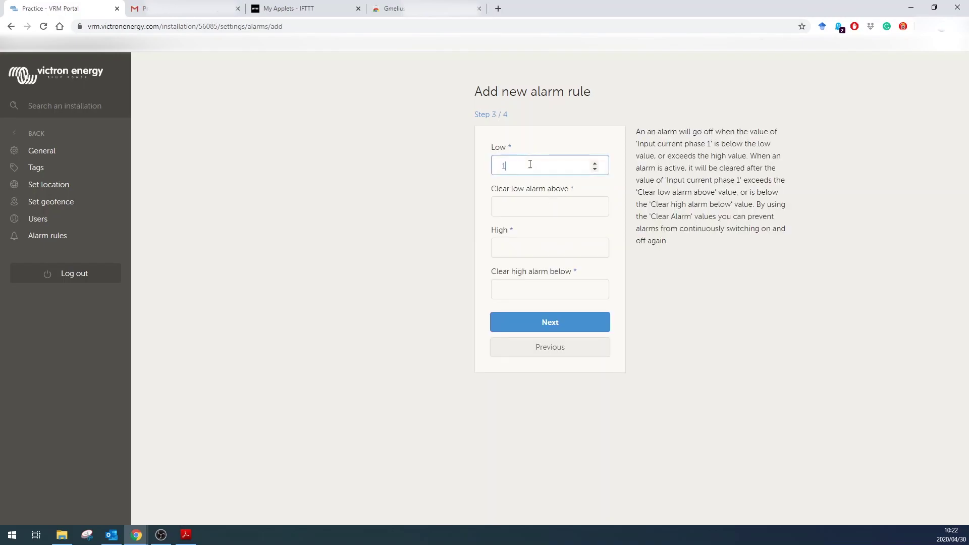
pyautogui.write('0')
pyautogui.write('1')
pyautogui.click(567, 208)
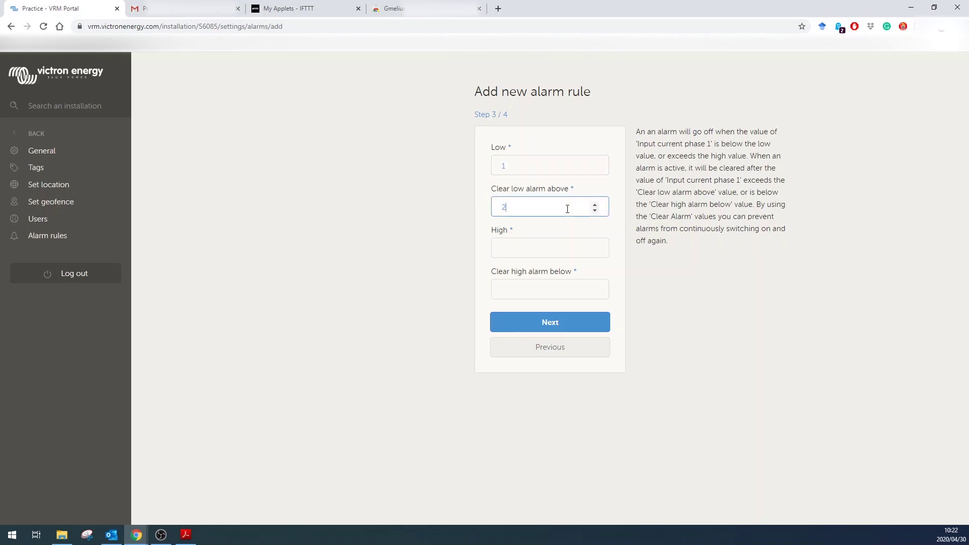
pyautogui.click(564, 245)
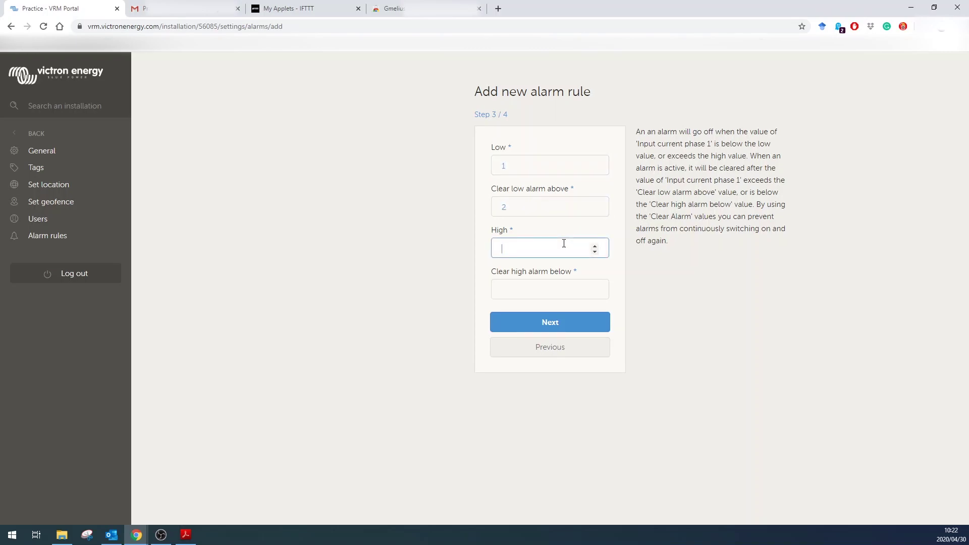
pyautogui.write('70')
pyautogui.click(538, 291)
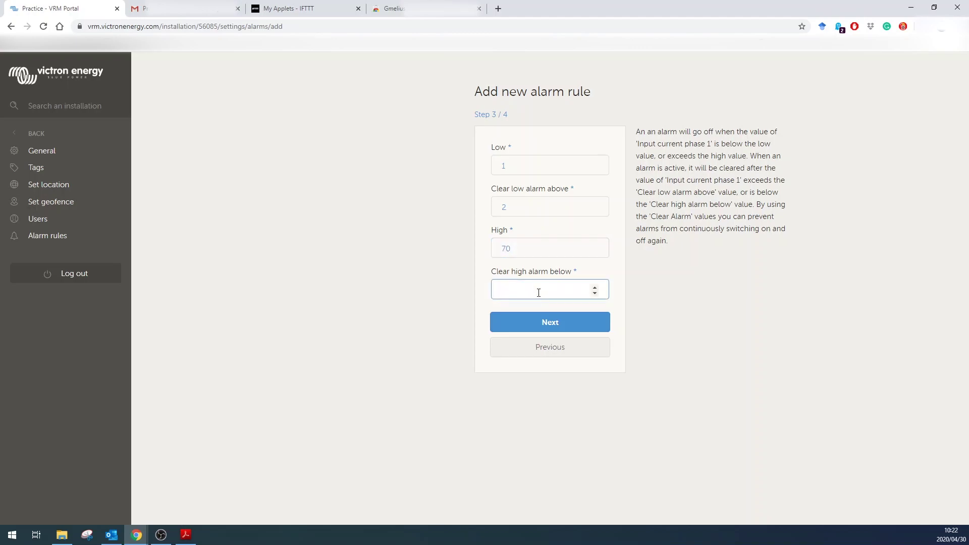
pyautogui.write('69')
pyautogui.press('Return')
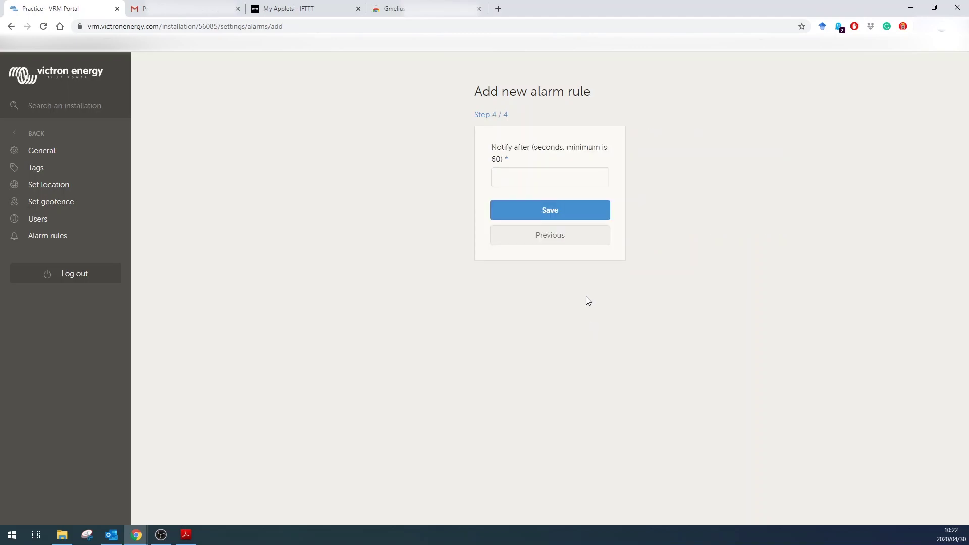
pyautogui.click(546, 184)
pyautogui.write('06')
pyautogui.write('60')
pyautogui.click(561, 217)
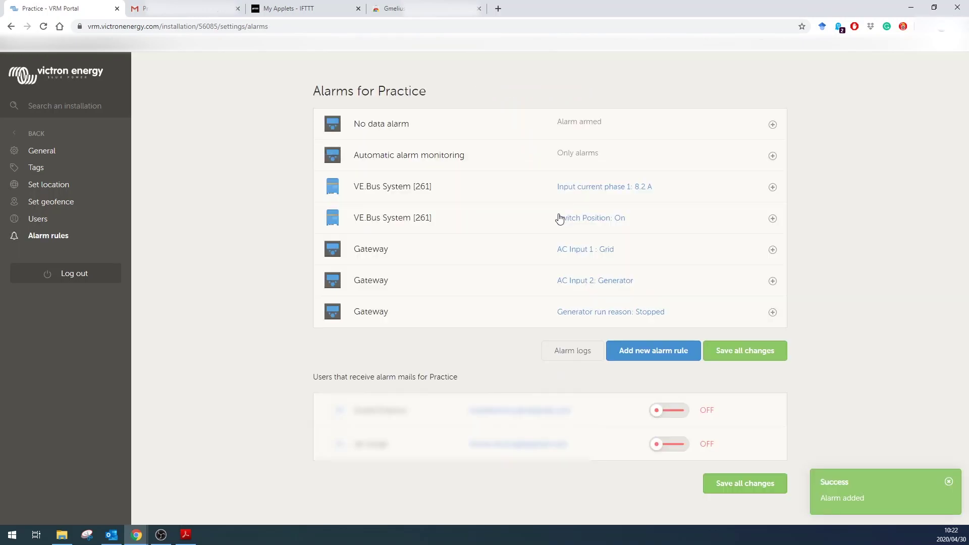
# Step: Change the Input current phase 1 alarm to High 5 and clear-high 4, then save all changes
pyautogui.click(772, 187)
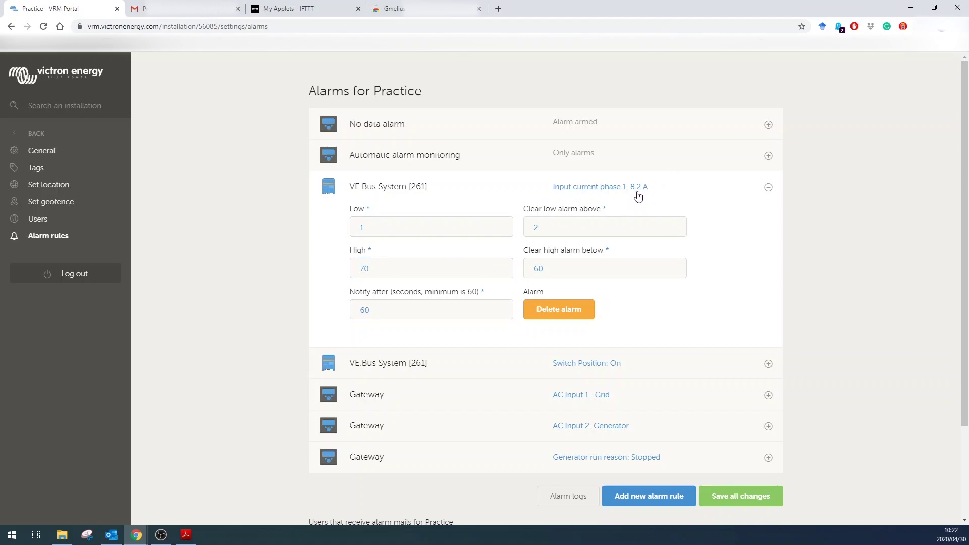
pyautogui.moveTo(404, 273); pyautogui.dragTo(329, 278)
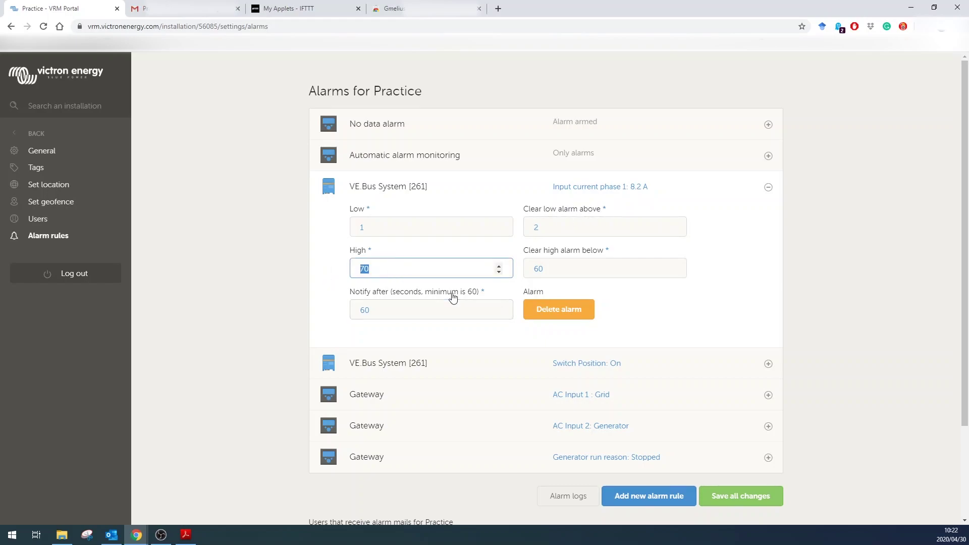
pyautogui.write('5')
pyautogui.moveTo(580, 274); pyautogui.dragTo(506, 265)
pyautogui.write('4')
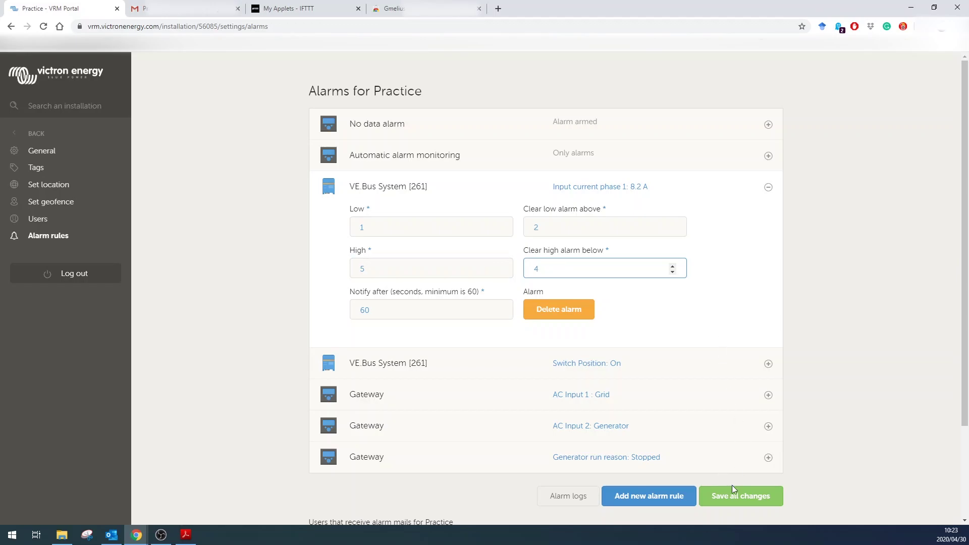
pyautogui.click(735, 497)
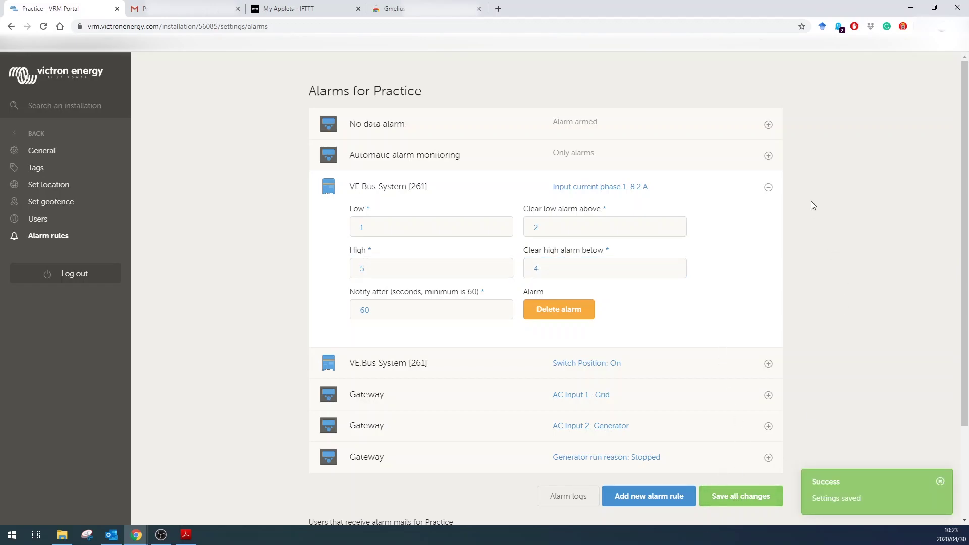
pyautogui.click(768, 187)
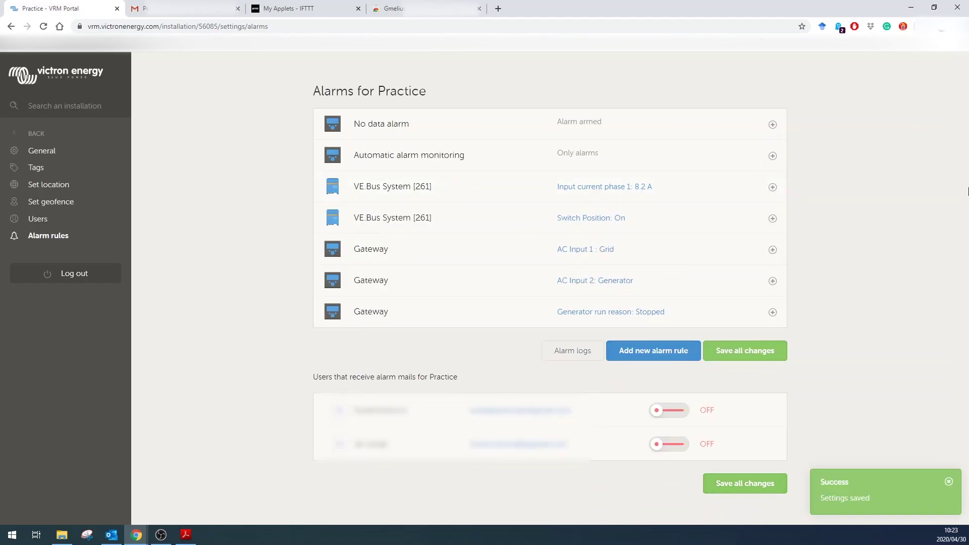
# Step: Delete the VRM e-mail from the Gmail inbox, then go to IFTTT My Applets
pyautogui.click(152, 8)
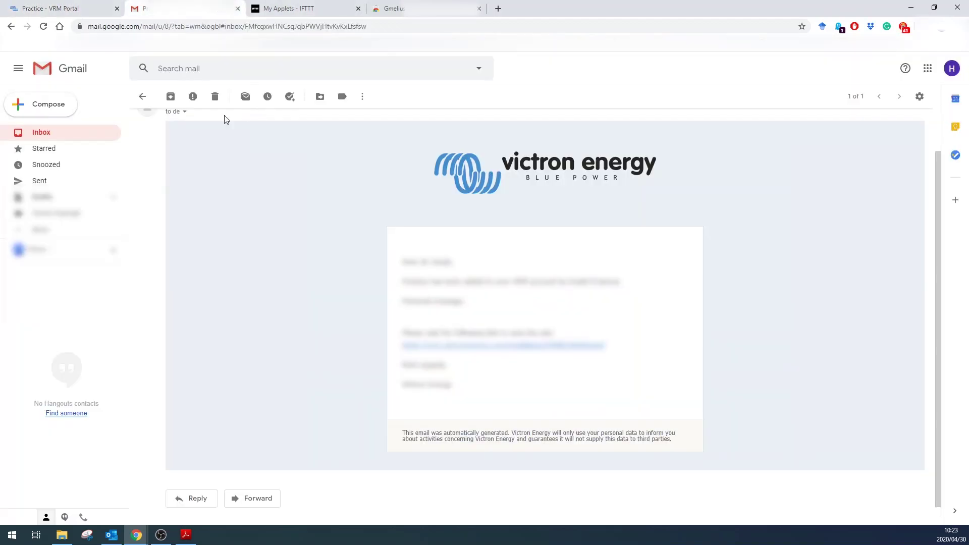
pyautogui.click(143, 96)
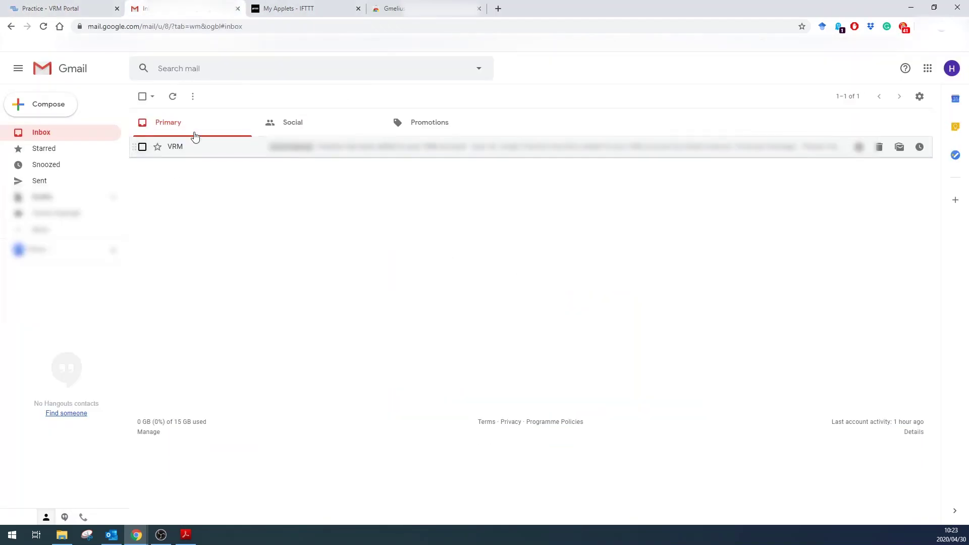
pyautogui.click(142, 146)
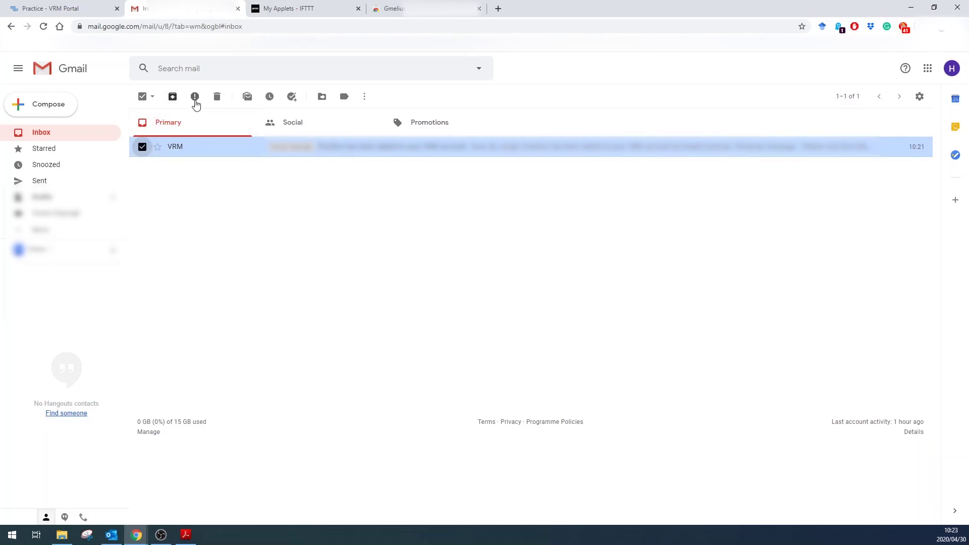
pyautogui.click(217, 97)
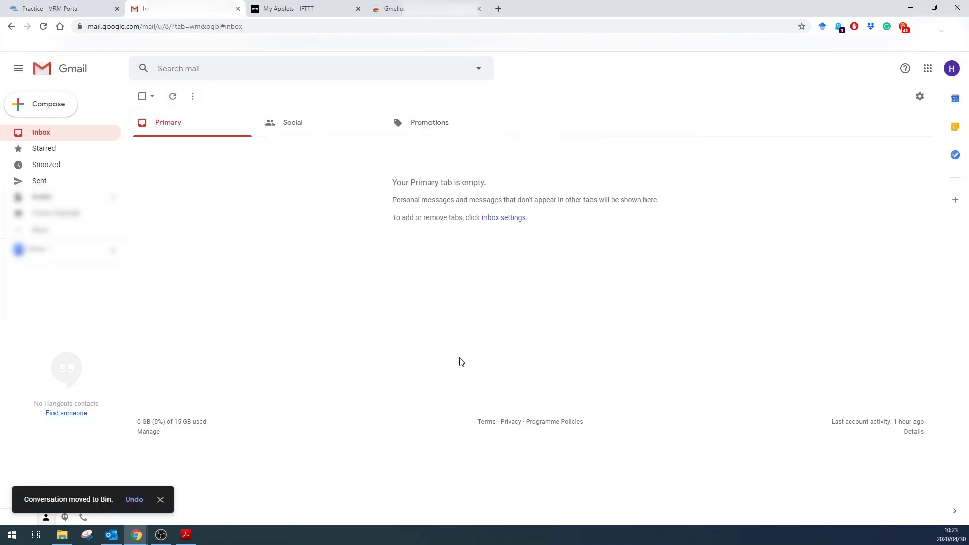
pyautogui.click(319, 6)
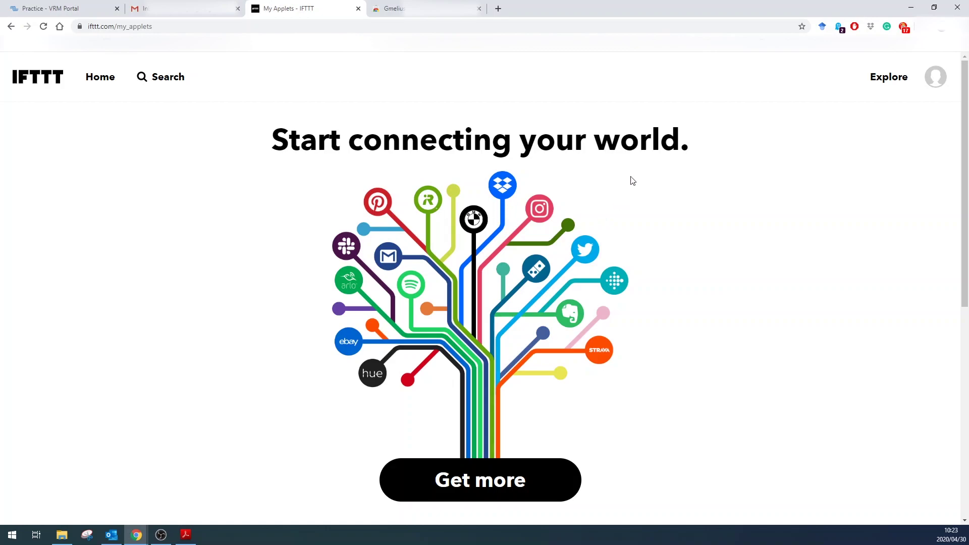
# Step: Create a new IFTTT applet triggered by an e-mail tagged TURNOFF
pyautogui.click(937, 84)
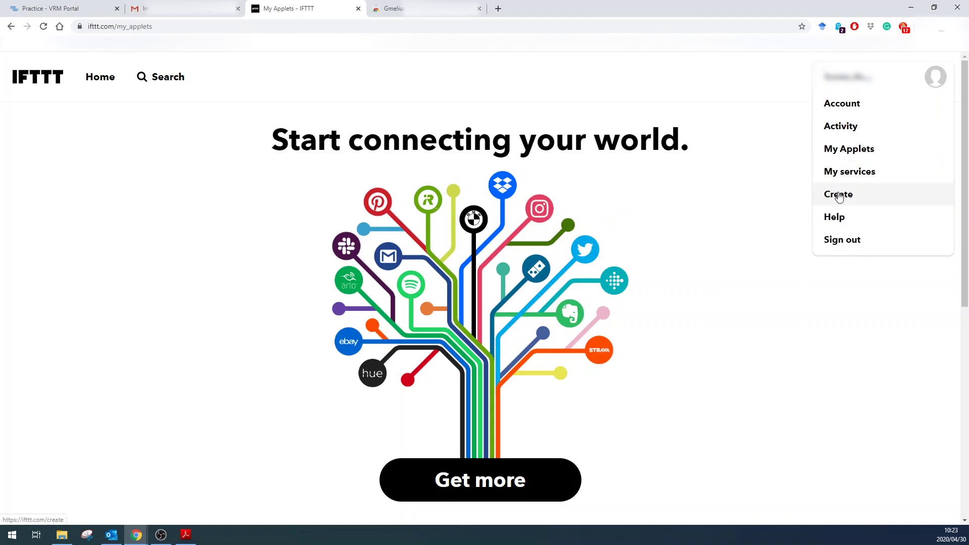
pyautogui.click(838, 196)
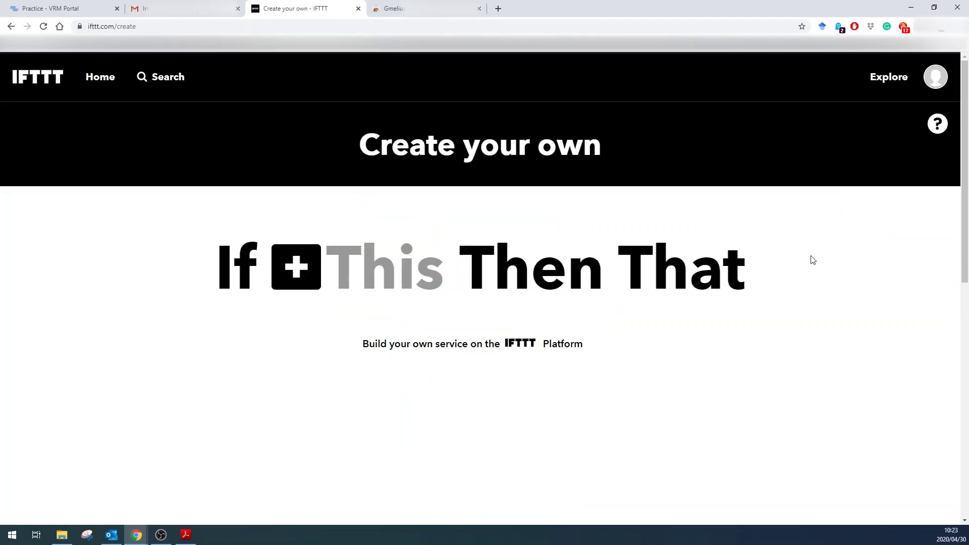
pyautogui.click(301, 271)
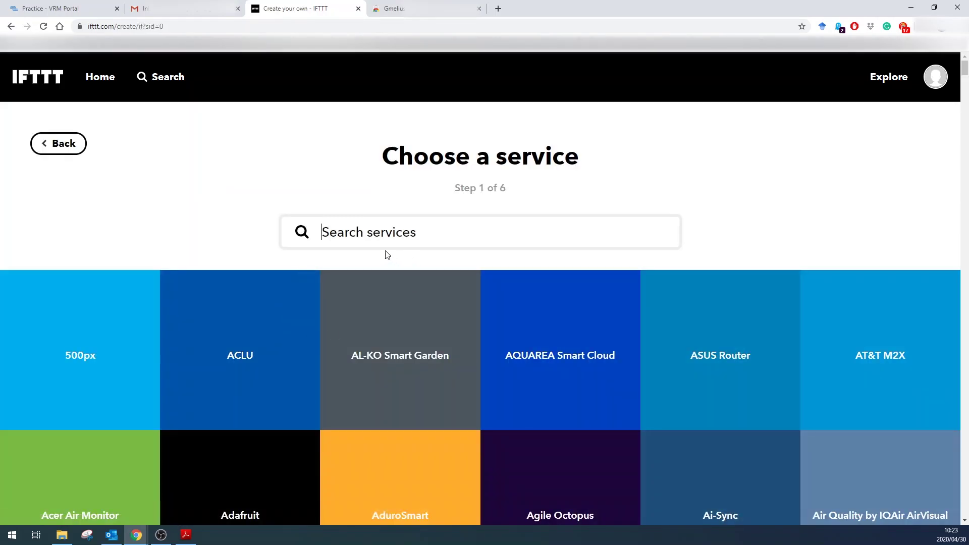
pyautogui.write('email')
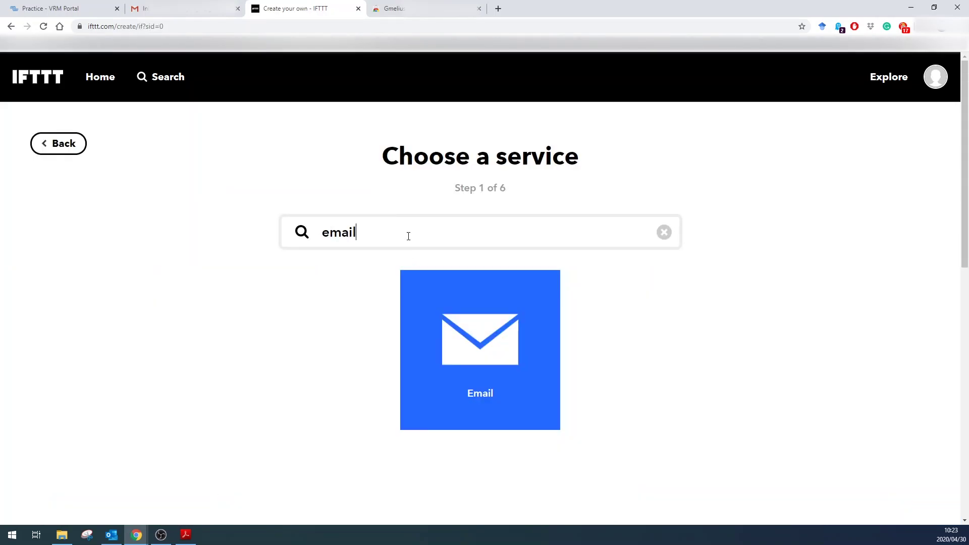
pyautogui.click(520, 348)
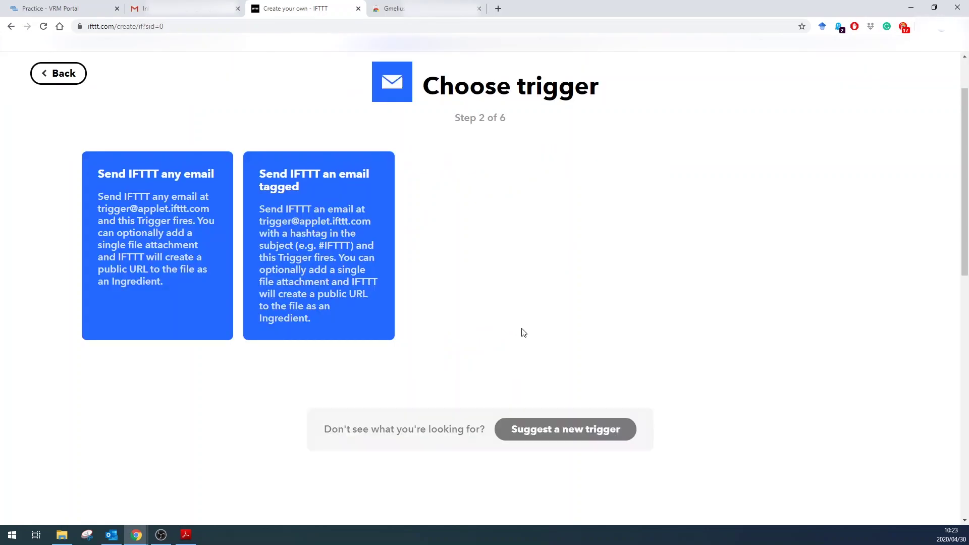
pyautogui.click(338, 249)
pyautogui.click(402, 205)
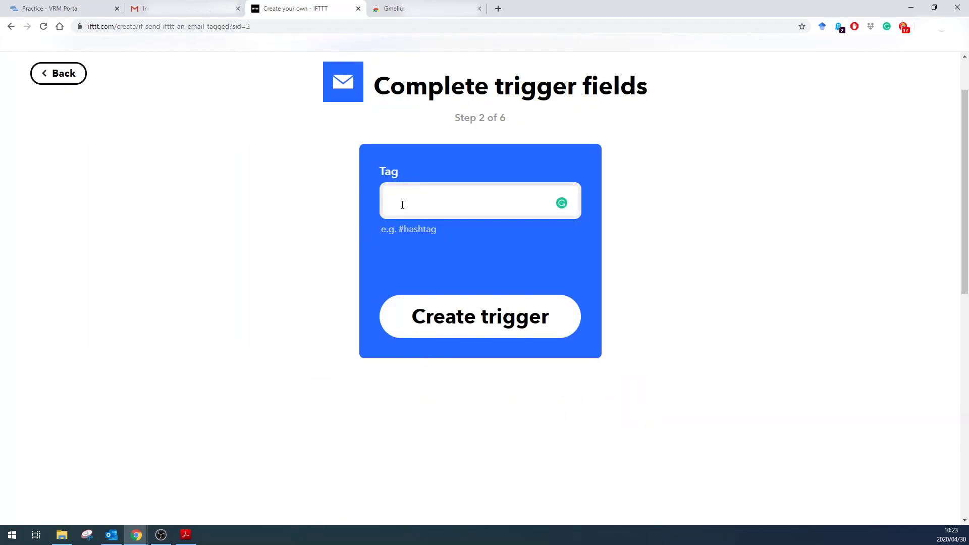
pyautogui.write('TURNOFF')
pyautogui.click(466, 327)
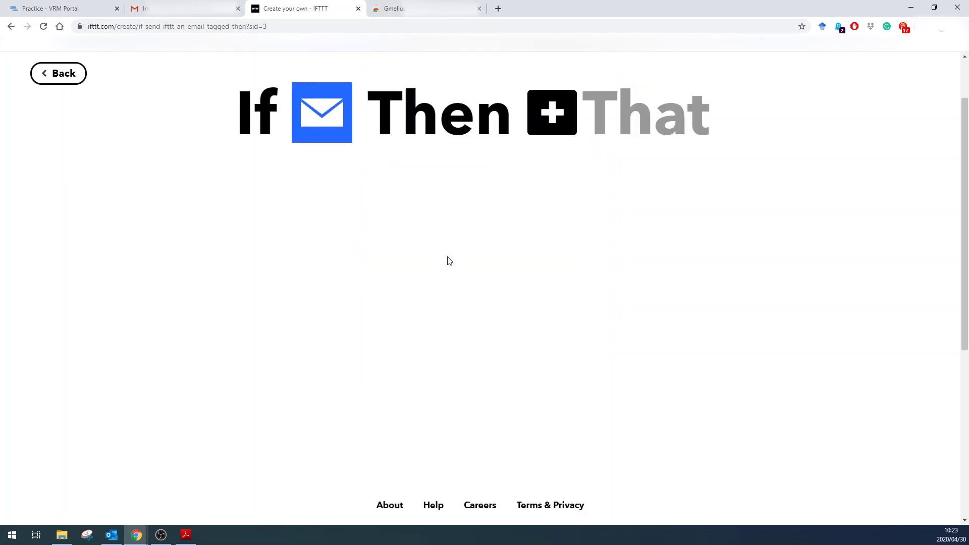
# Step: Set the action to eWeLink 'Turn 1 Channel Plug on or off' switching the Fish Pond plug off
pyautogui.click(609, 109)
pyautogui.click(435, 160)
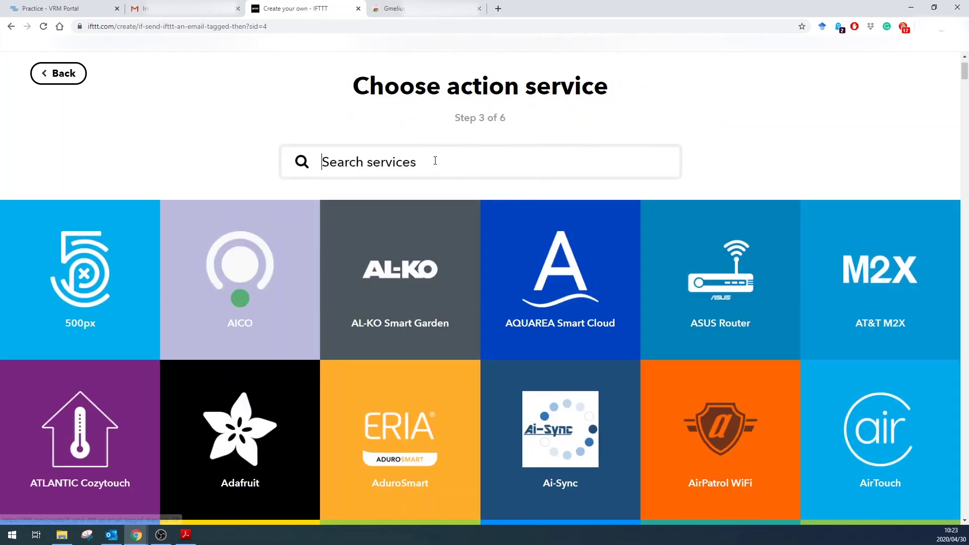
pyautogui.write('ew')
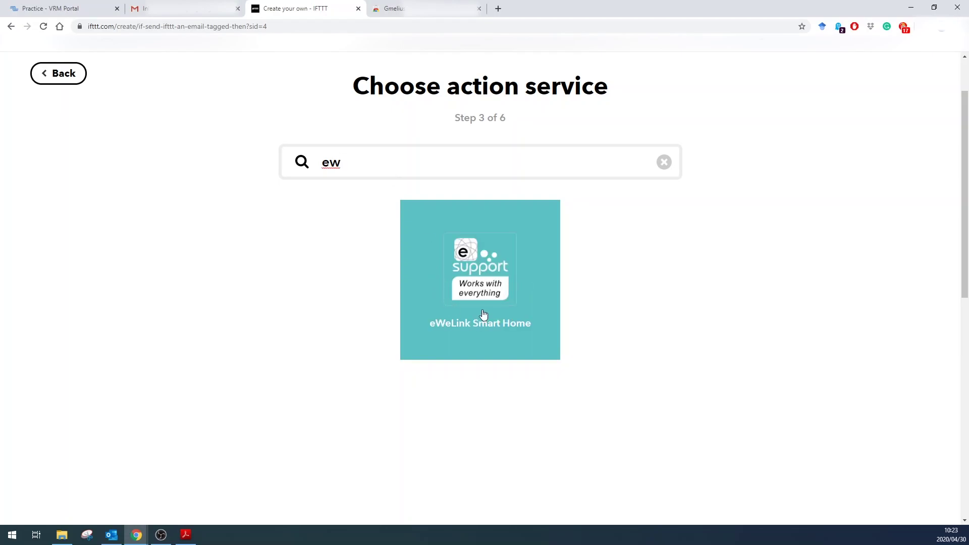
pyautogui.click(508, 274)
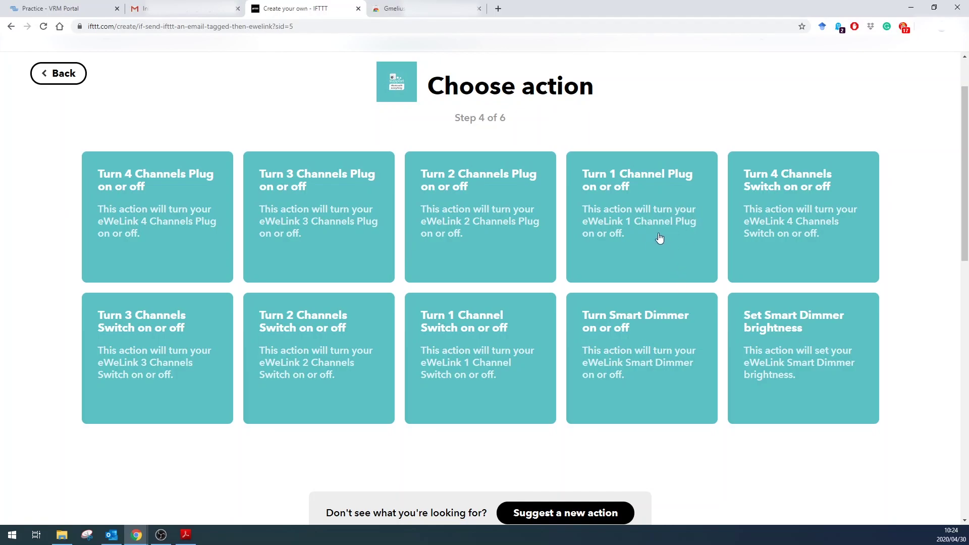
pyautogui.click(625, 208)
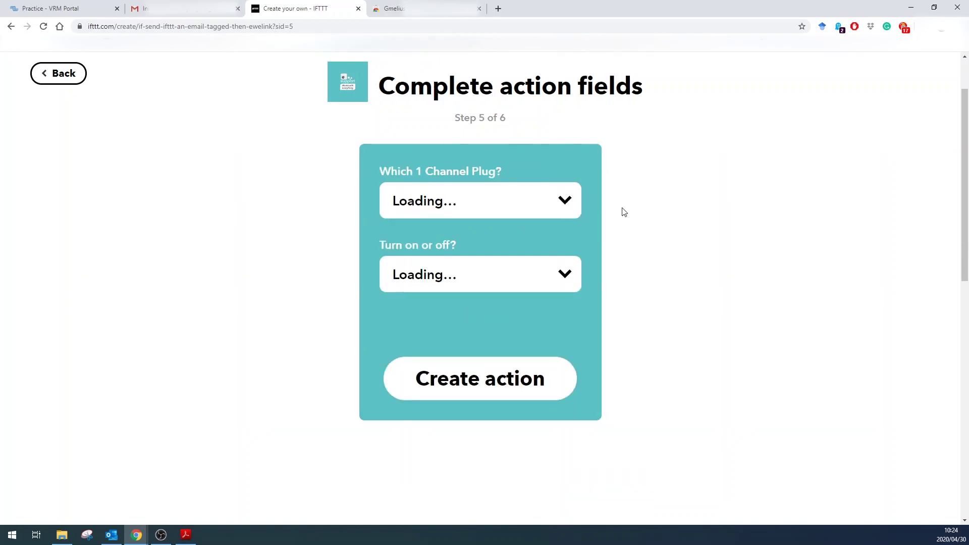
pyautogui.click(574, 201)
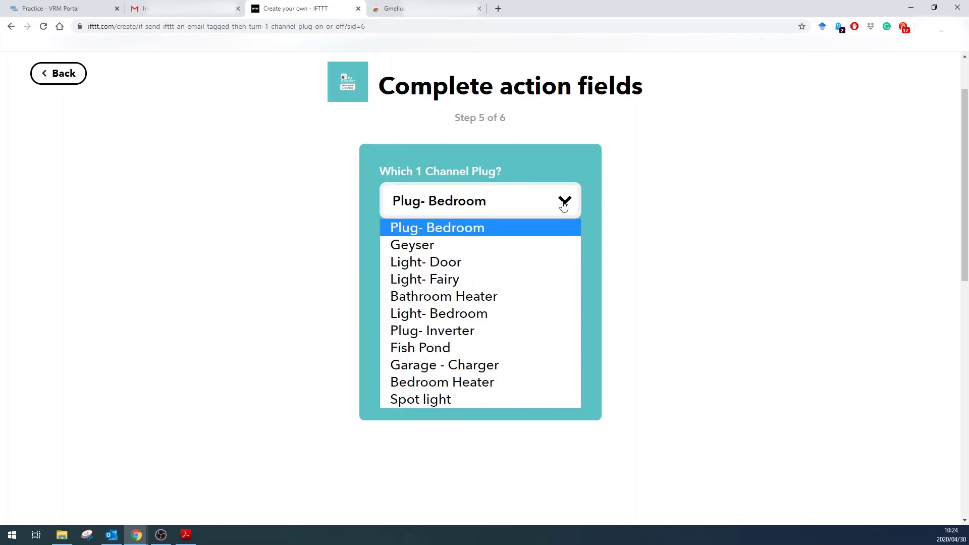
pyautogui.click(530, 347)
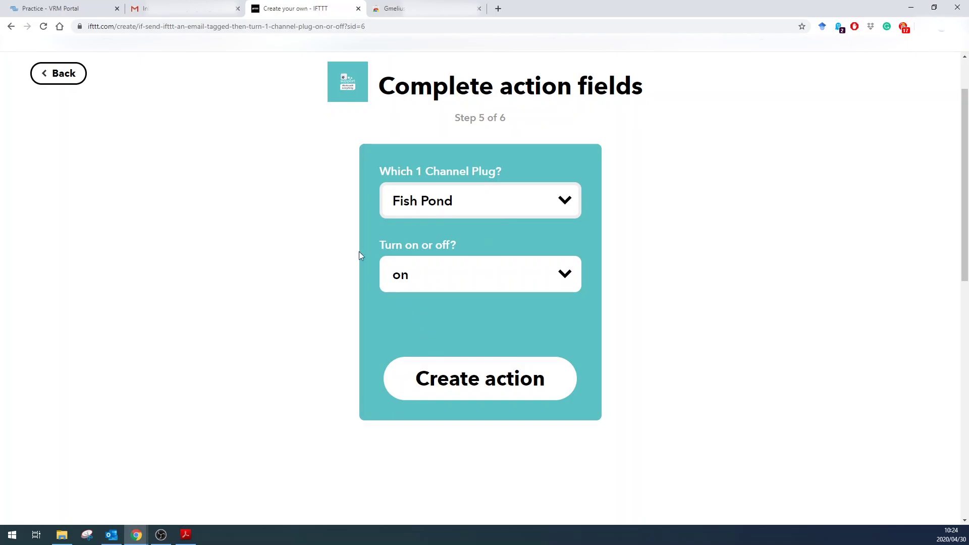
pyautogui.click(540, 280)
pyautogui.click(439, 321)
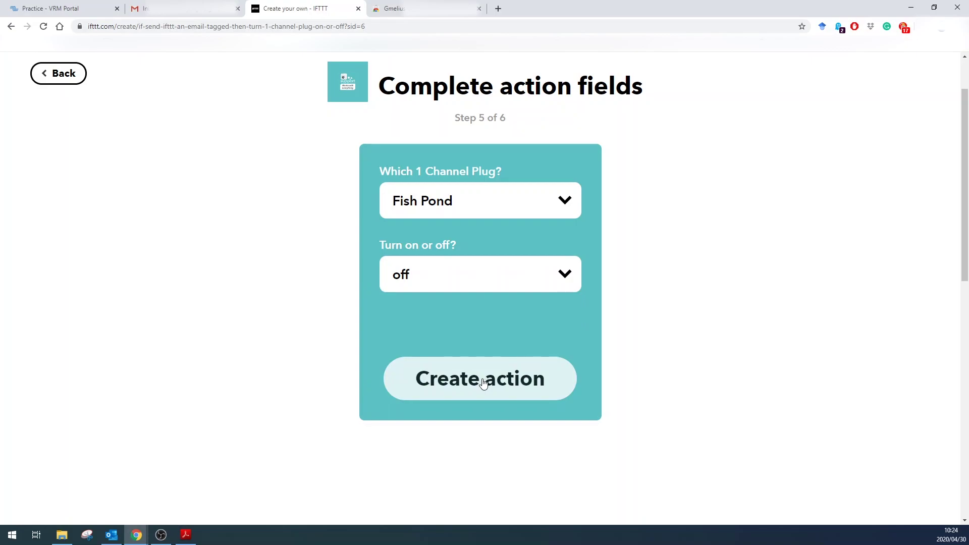
pyautogui.click(479, 403)
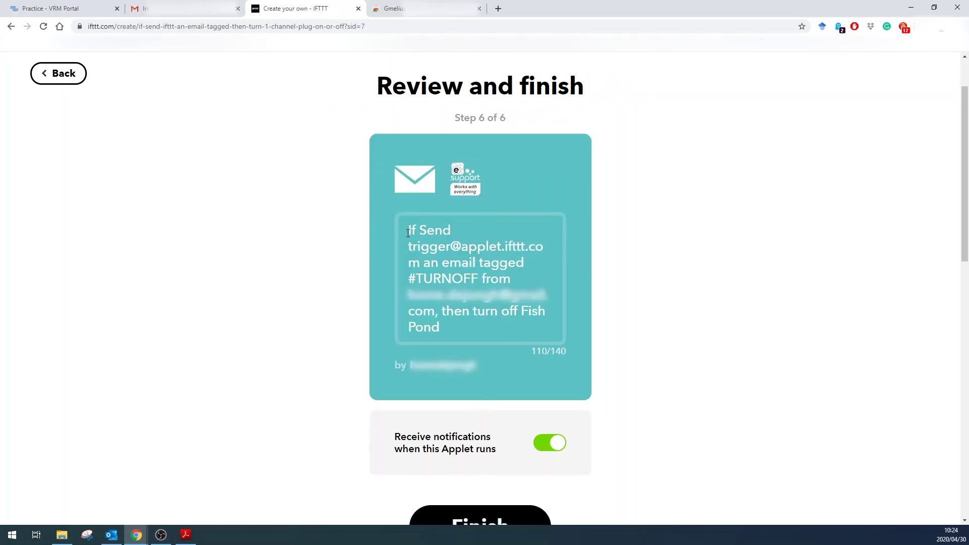
# Step: Copy the applet description into a new Gmail message
pyautogui.moveTo(407, 233); pyautogui.dragTo(450, 325)
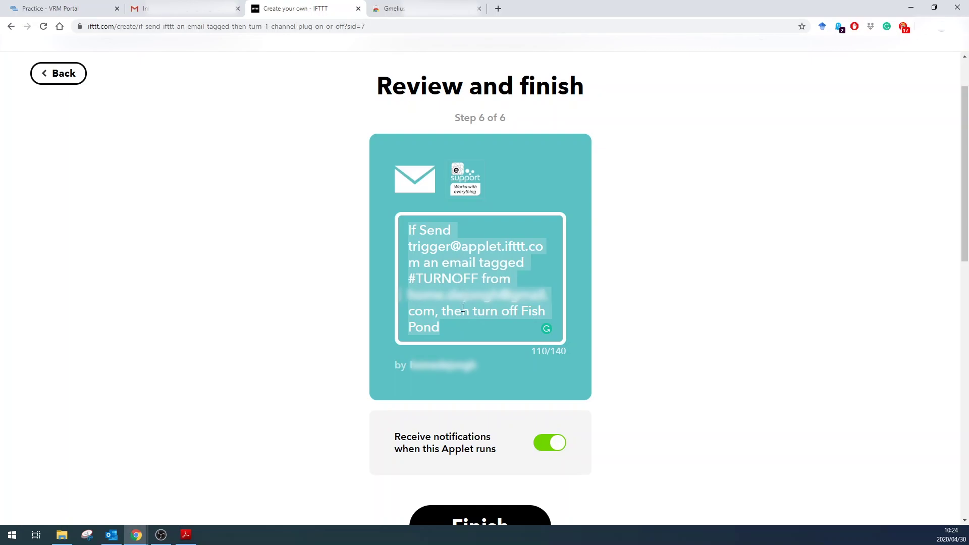
pyautogui.click(144, 8)
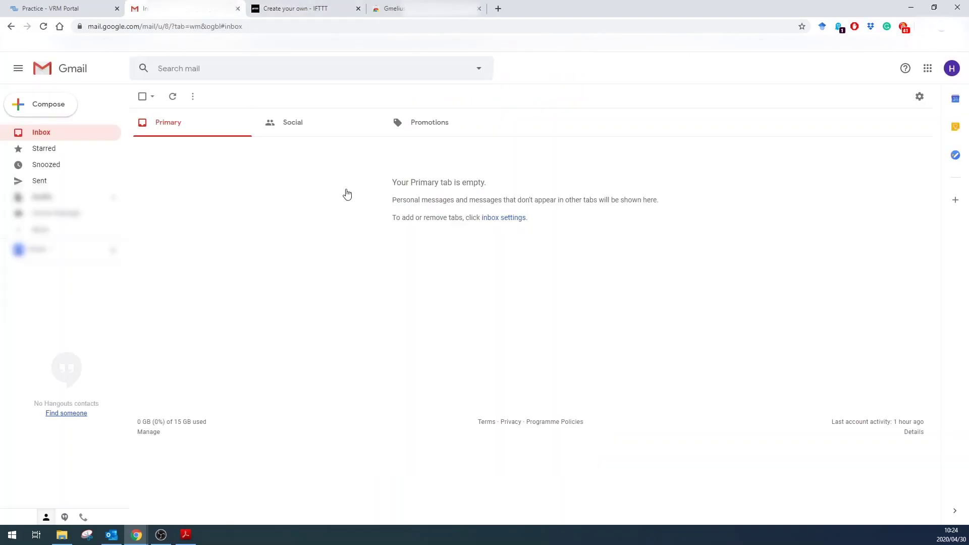
pyautogui.click(53, 105)
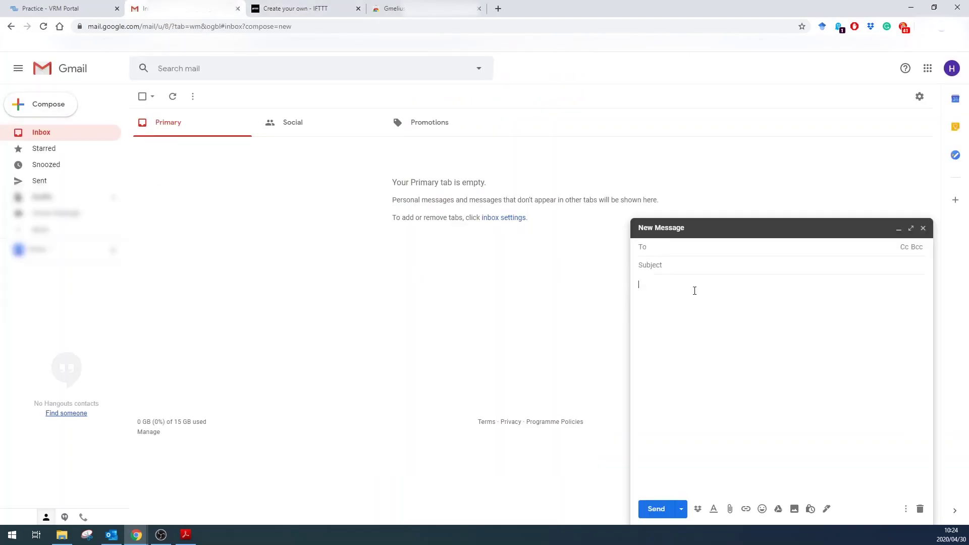
pyautogui.hotkey('ctrl', 'v')
pyautogui.click(305, 5)
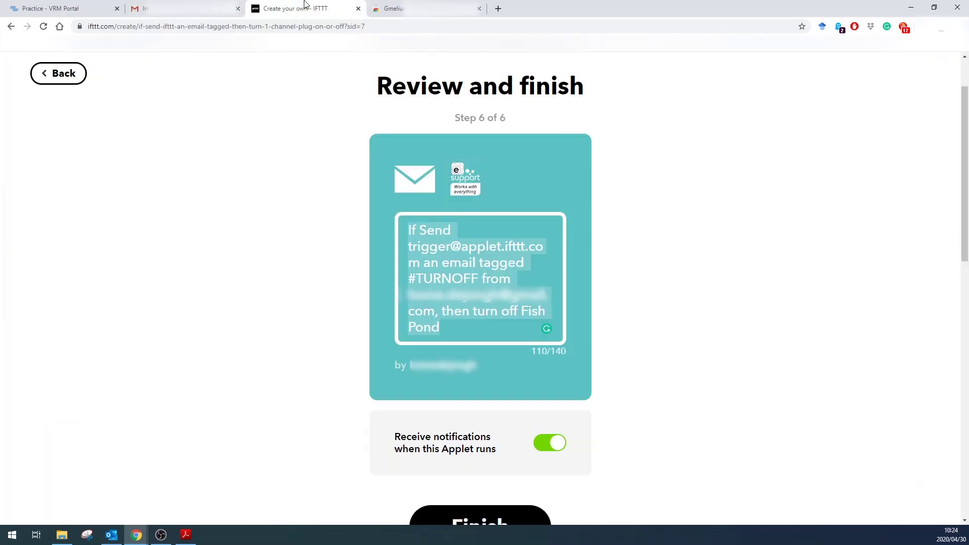
# Step: Title the applet 'Email Trigger to turn off Fishpond', disable run notifications, and finish
pyautogui.moveTo(546, 327)
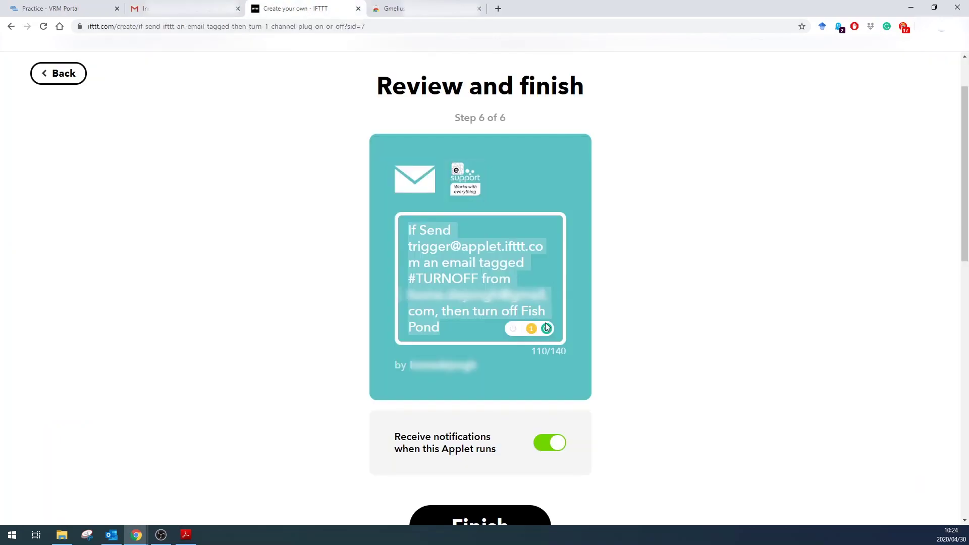
pyautogui.write('Emai')
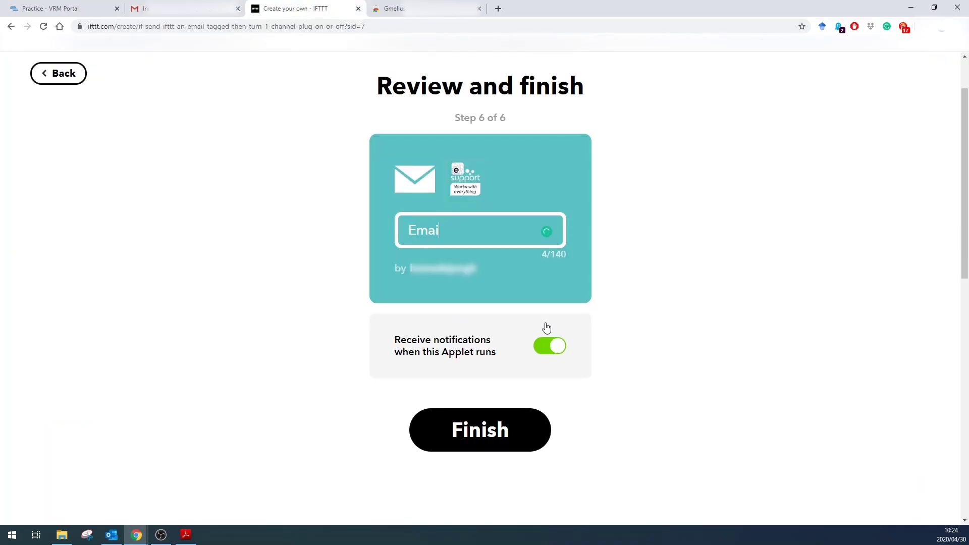
pyautogui.write('l Trigger to turn')
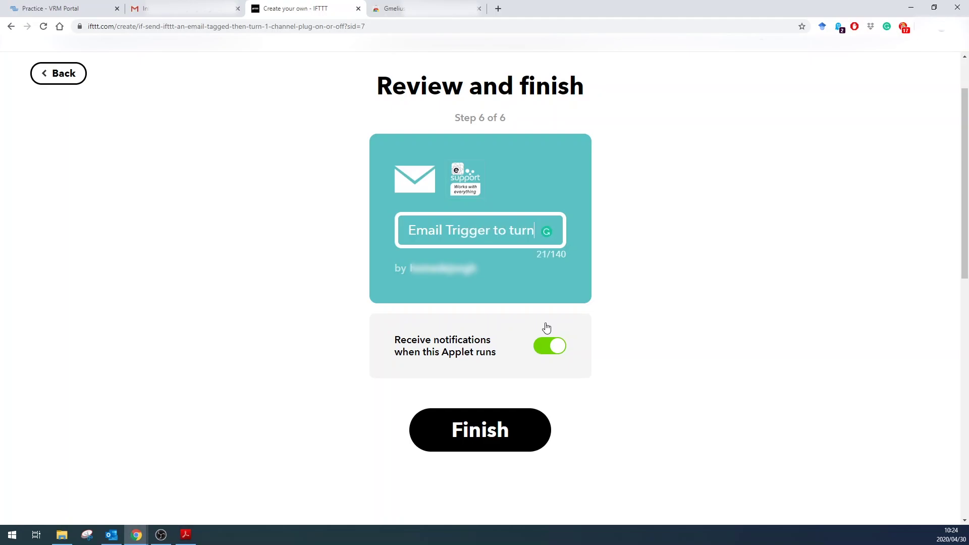
pyautogui.write(' off ')
pyautogui.write('Ewe')
pyautogui.press('BackSpace')
pyautogui.press('BackSpace')
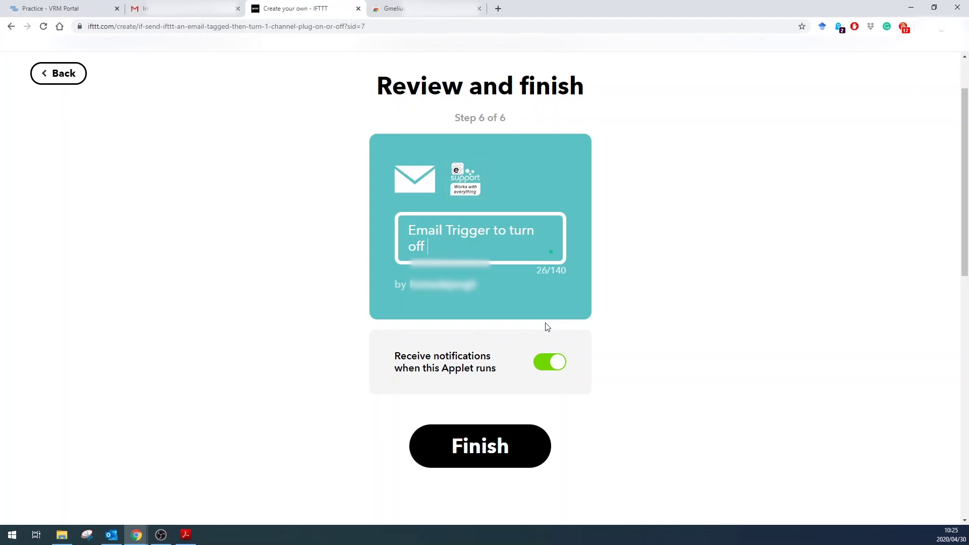
pyautogui.write('Fishpond')
pyautogui.click(557, 362)
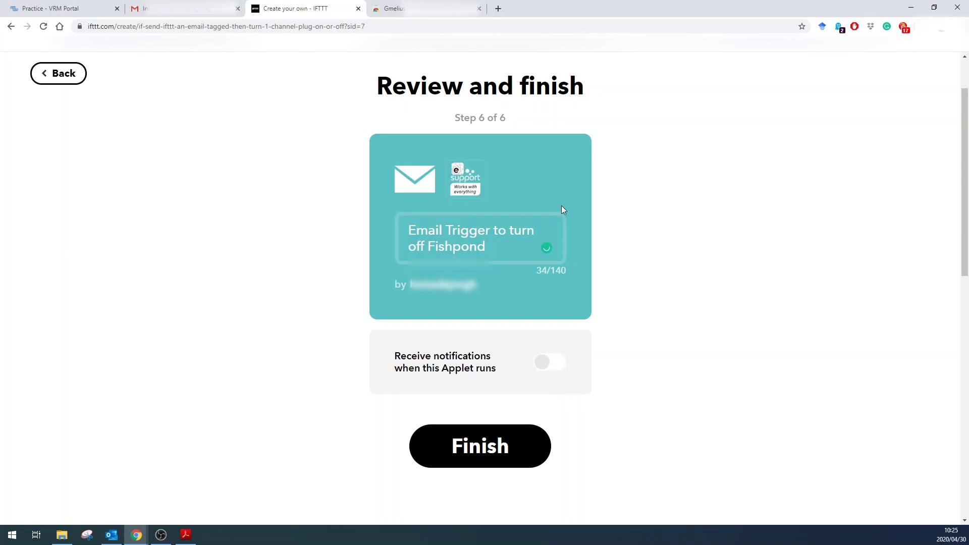
pyautogui.click(504, 446)
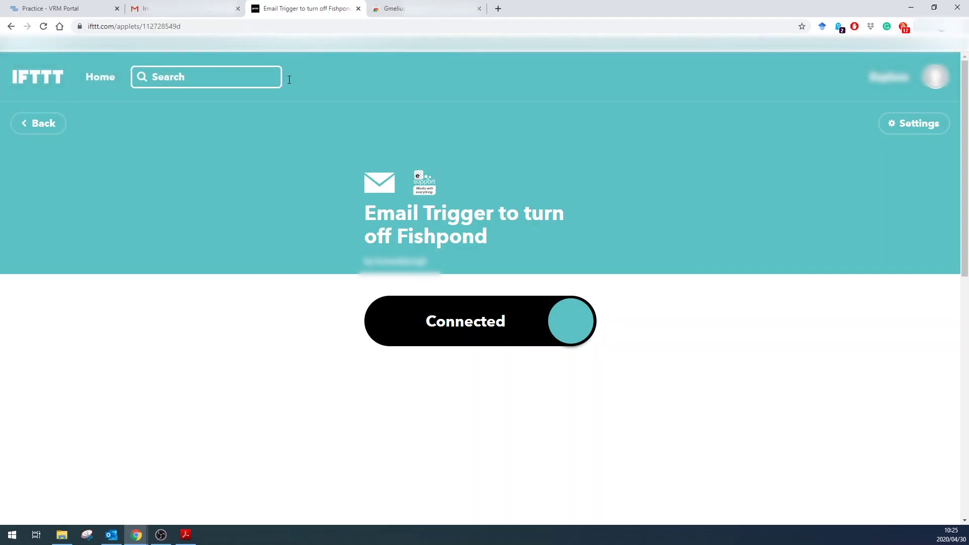
# Step: Create another applet triggered by an e-mail tagged TURNON
pyautogui.click(935, 77)
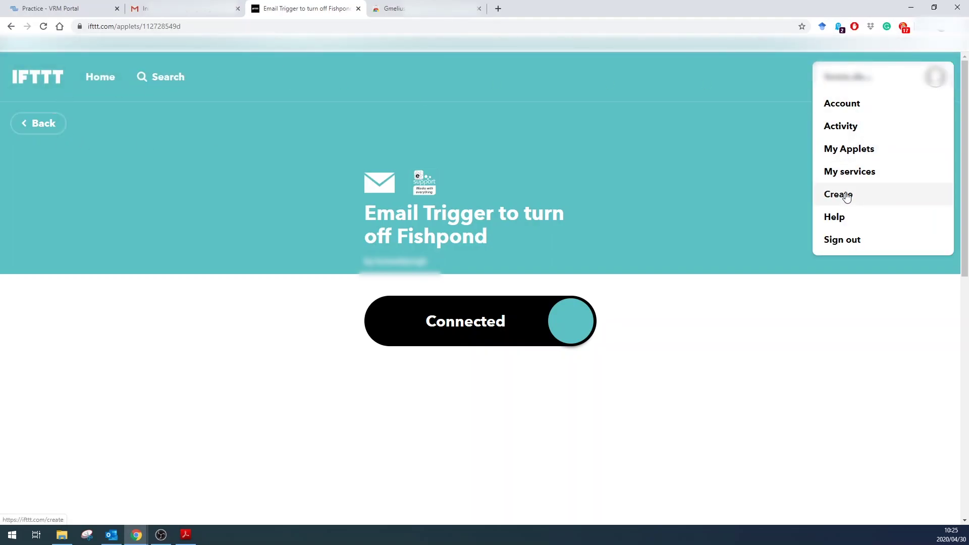
pyautogui.click(847, 197)
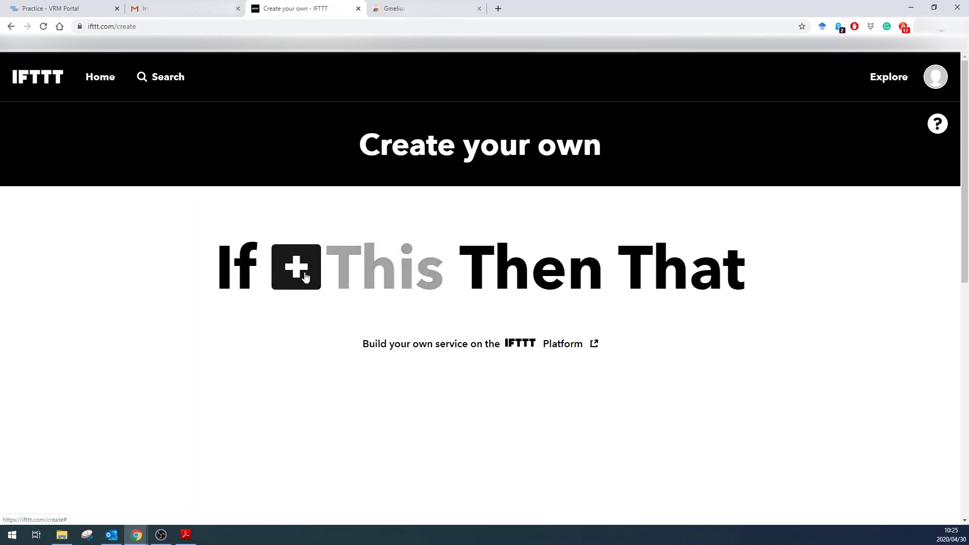
pyautogui.click(304, 272)
pyautogui.write('email')
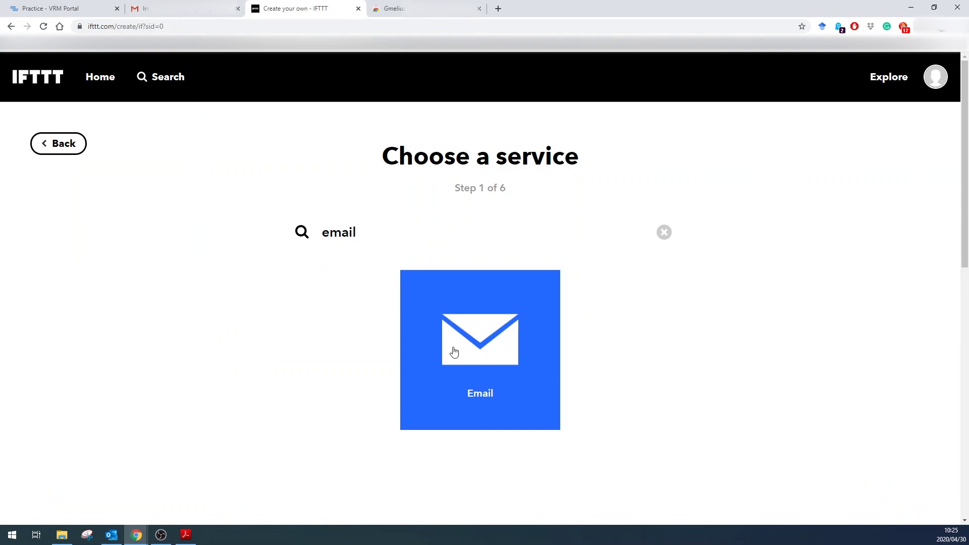
pyautogui.click(450, 349)
pyautogui.click(295, 224)
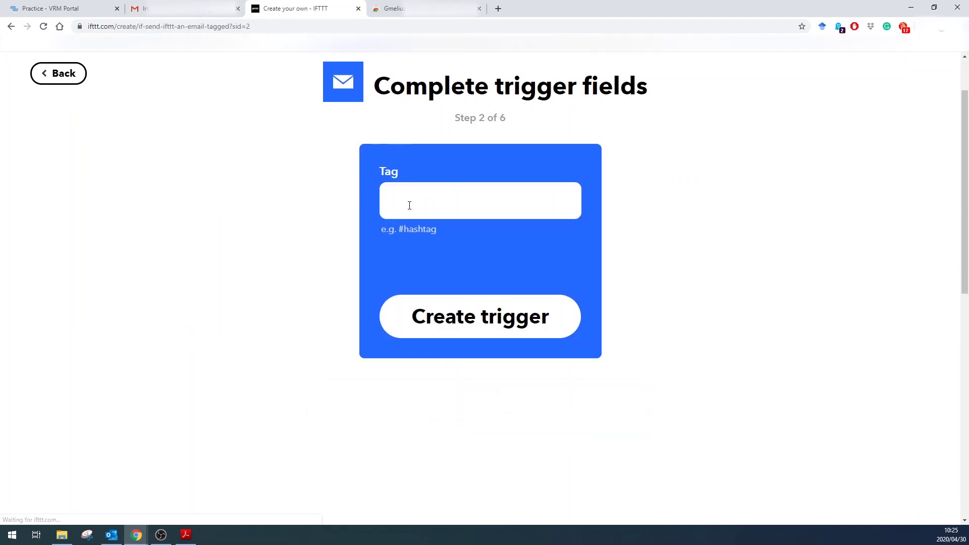
pyautogui.click(409, 205)
pyautogui.write('TURNON')
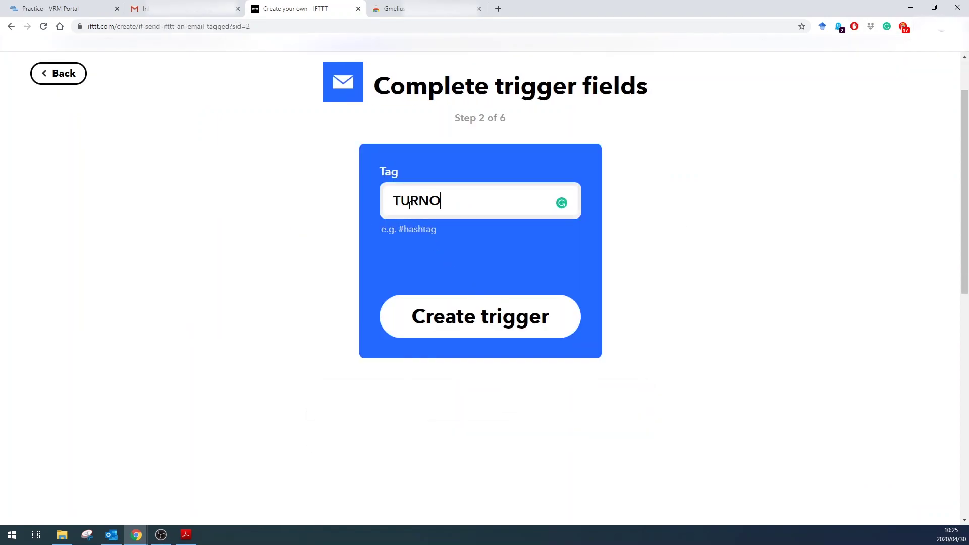
pyautogui.click(471, 313)
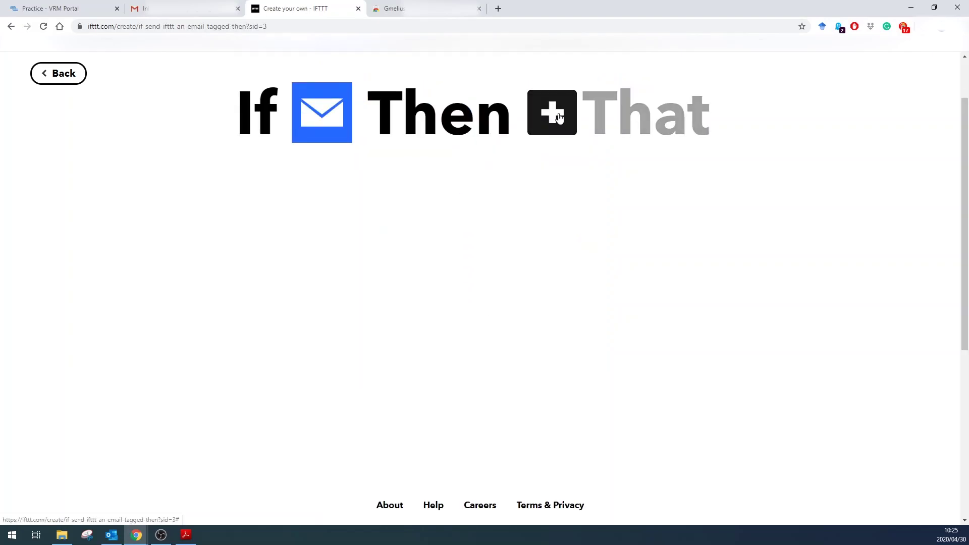
# Step: Set its action to eWeLink Turn 1 Channel Plug with the Fish Pond plug turned on
pyautogui.click(554, 120)
pyautogui.write('EW')
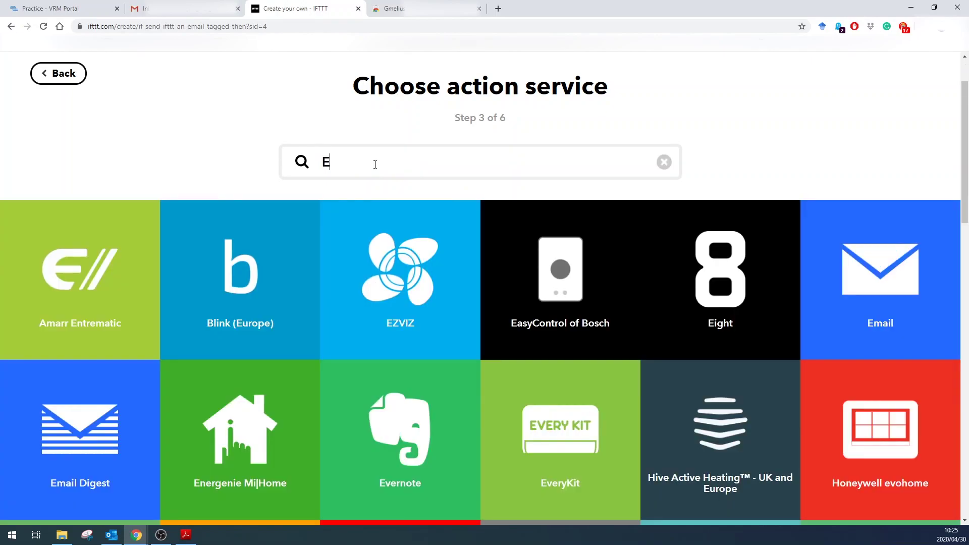
pyautogui.click(466, 265)
pyautogui.click(680, 226)
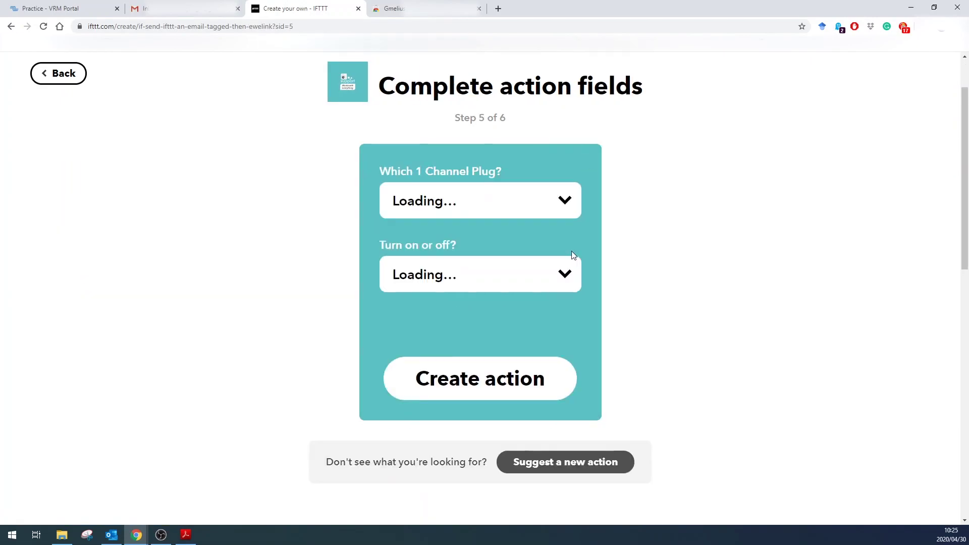
pyautogui.click(508, 208)
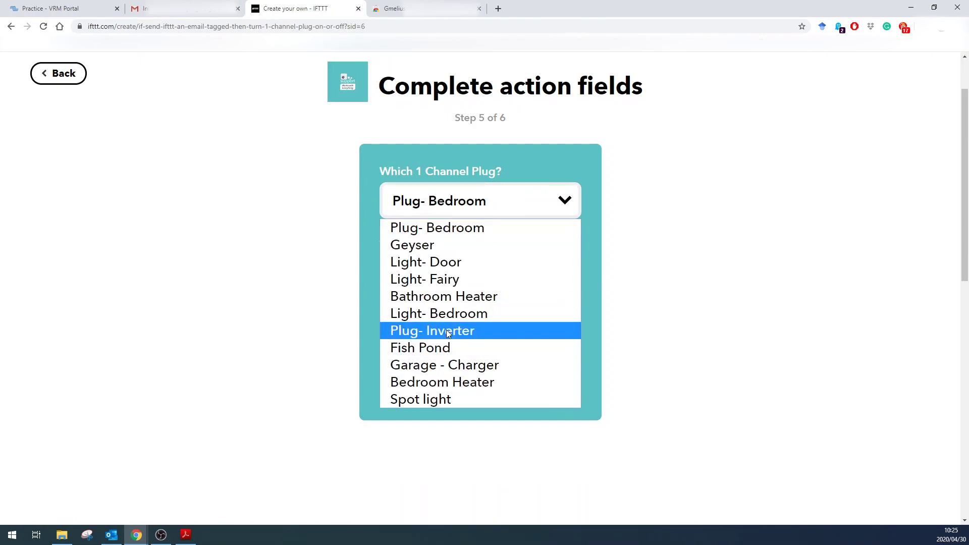
pyautogui.click(450, 348)
pyautogui.click(492, 383)
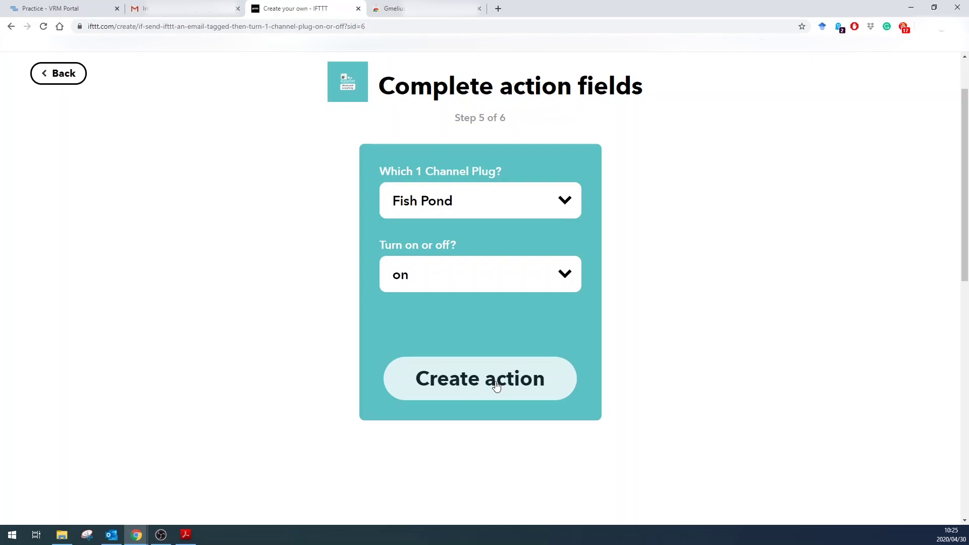
# Step: Copy the turn-on Fishpond applet's description onto a new line in the Gmail draft
pyautogui.click(468, 382)
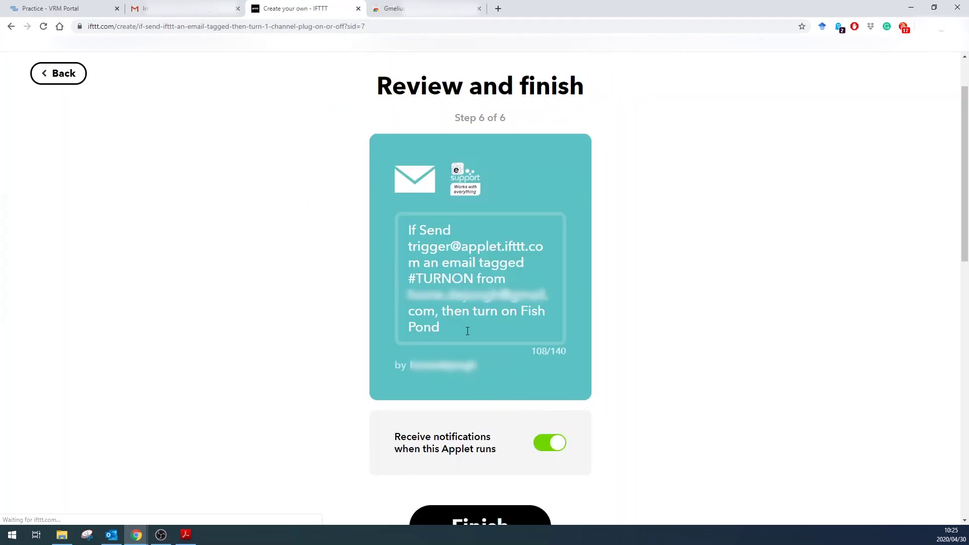
pyautogui.moveTo(464, 329); pyautogui.dragTo(389, 209)
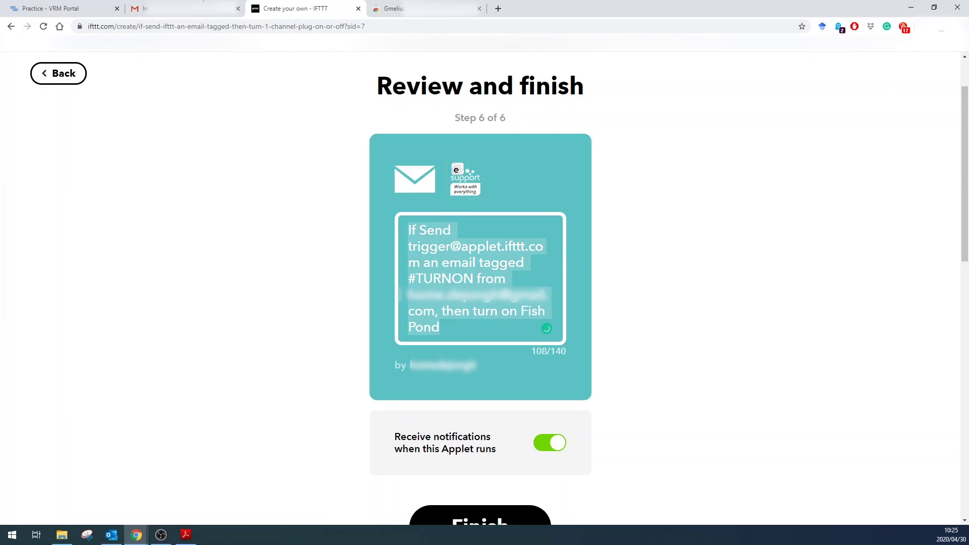
pyautogui.click(199, 8)
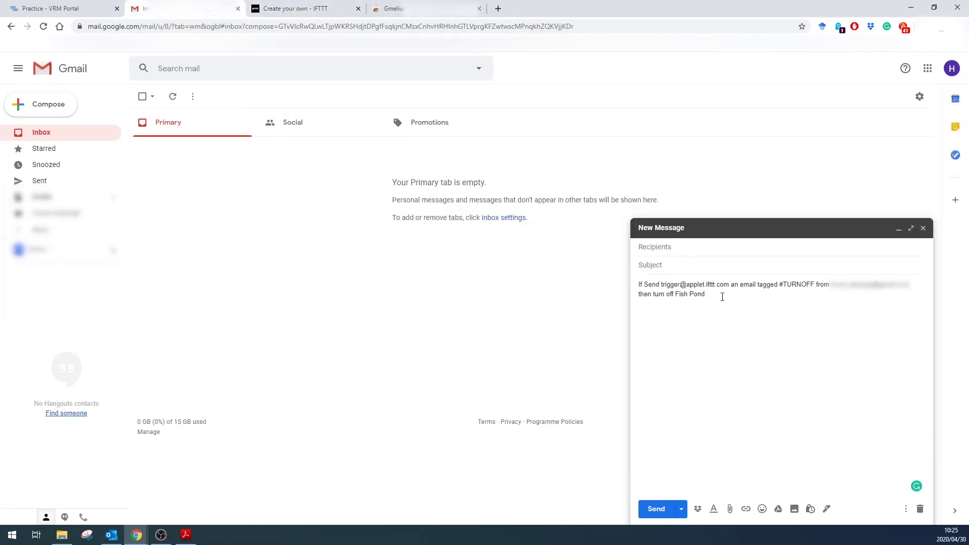
pyautogui.press('Return')
pyautogui.hotkey('ctrl', 'v')
# Step: Retitle the applet 'Email Trigger to Turn on Fishpond', switch notifications off, and finish
pyautogui.click(313, 7)
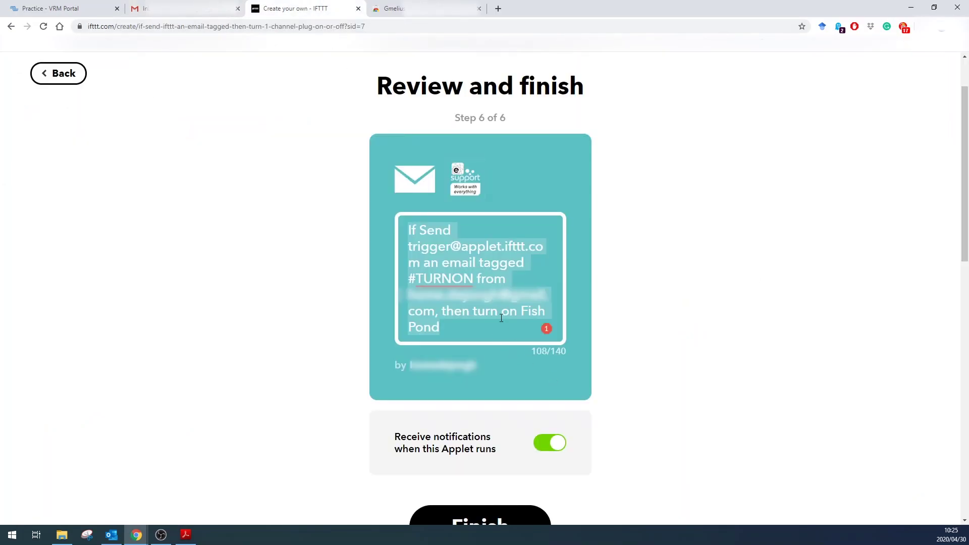
pyautogui.press('BackSpace')
pyautogui.write('Email')
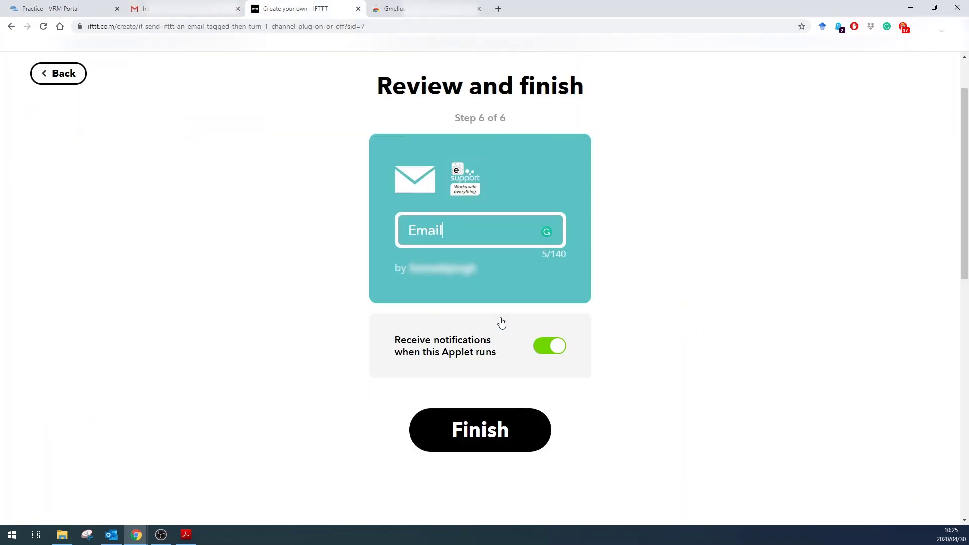
pyautogui.write(' Trigger to Turn ')
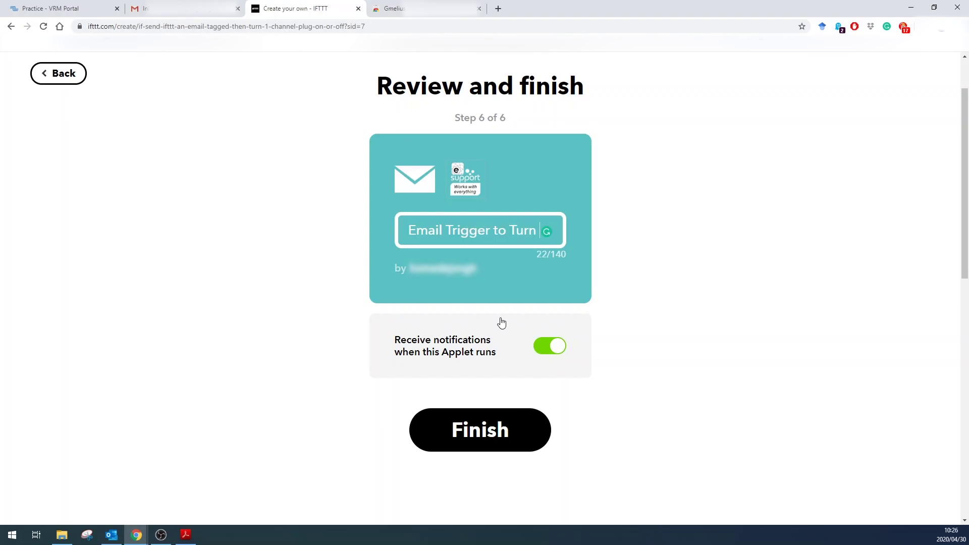
pyautogui.write('on Fish')
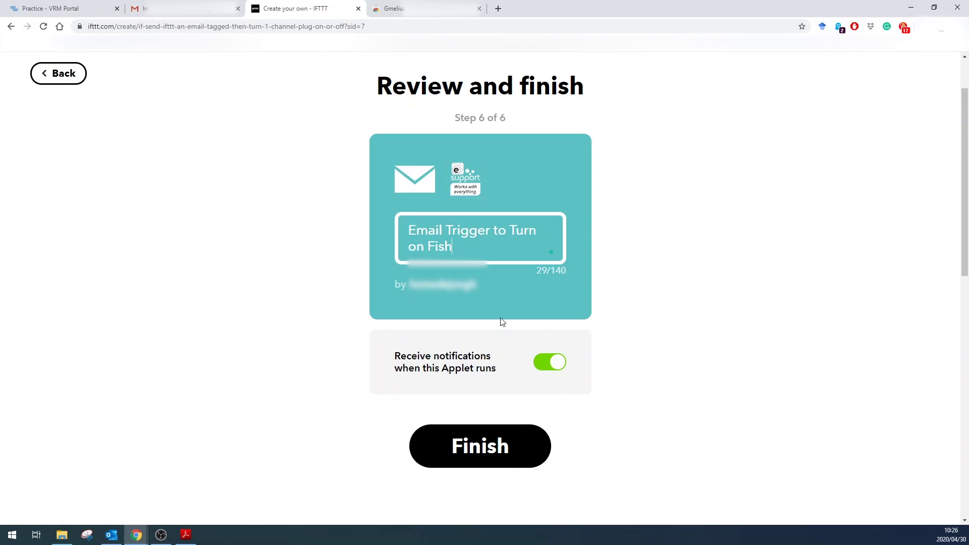
pyautogui.write('pond')
pyautogui.click(554, 363)
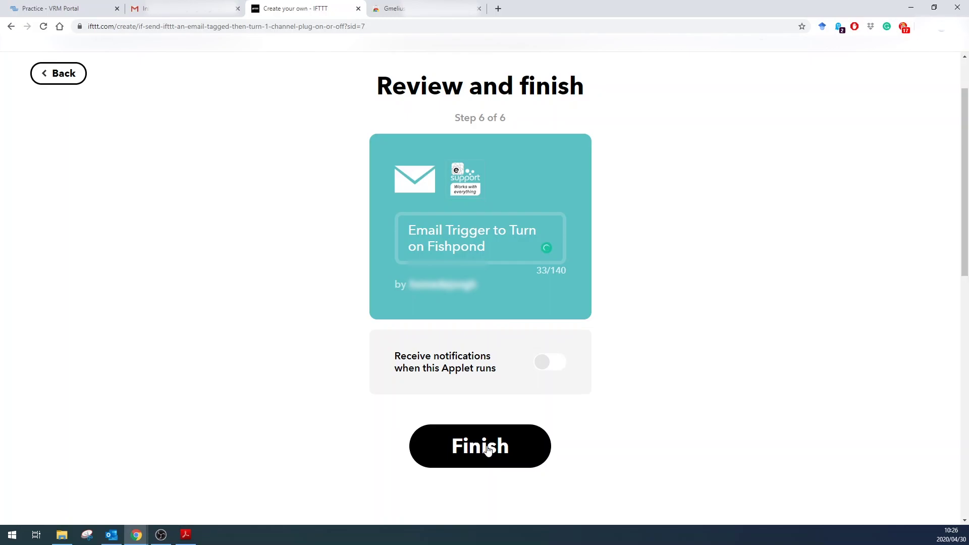
pyautogui.click(488, 450)
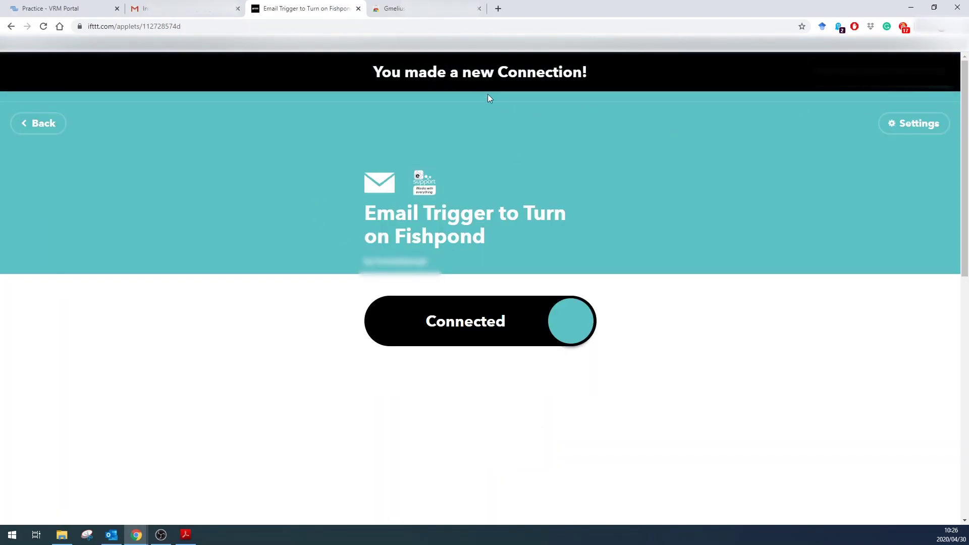
# Step: Check in My Applets that both Fishpond applets are connected, then go to the VRM alarms
pyautogui.click(933, 78)
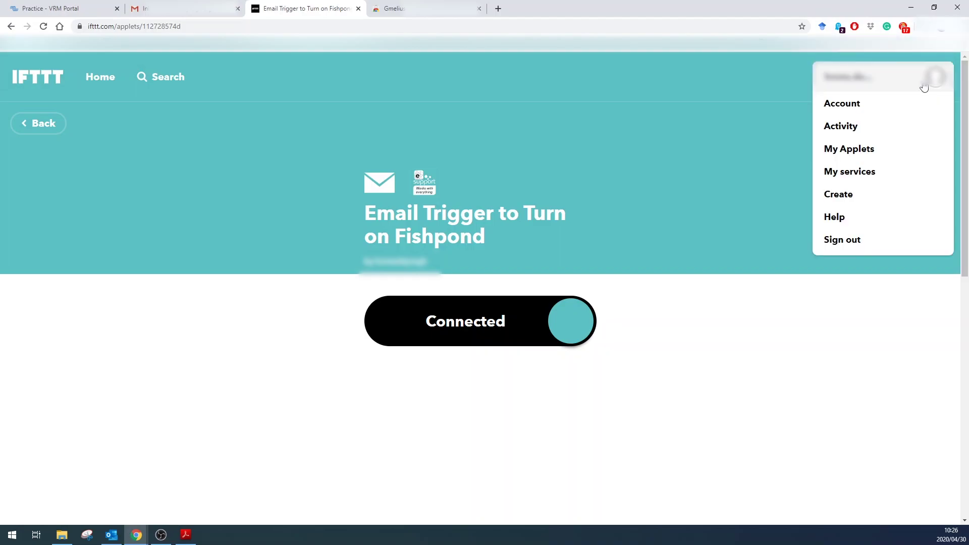
pyautogui.click(847, 148)
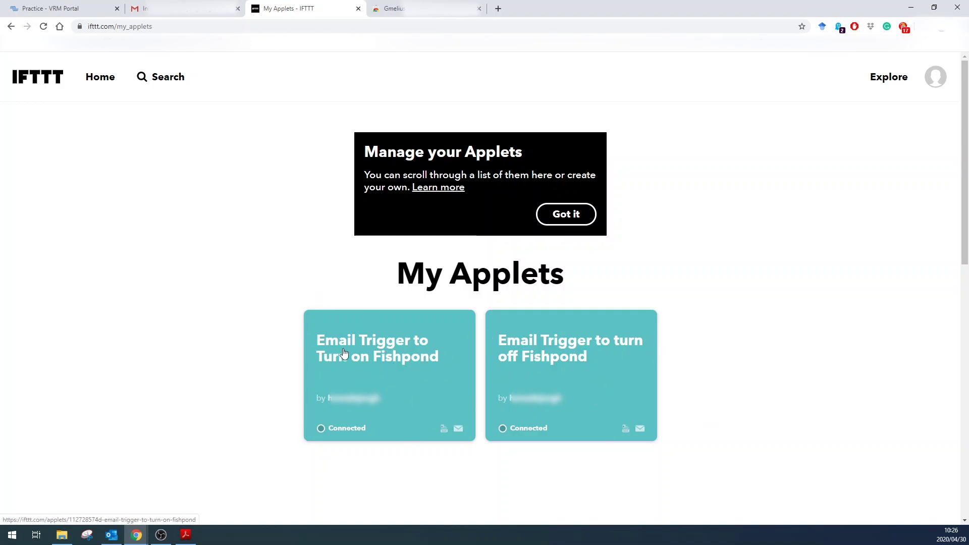
pyautogui.click(80, 7)
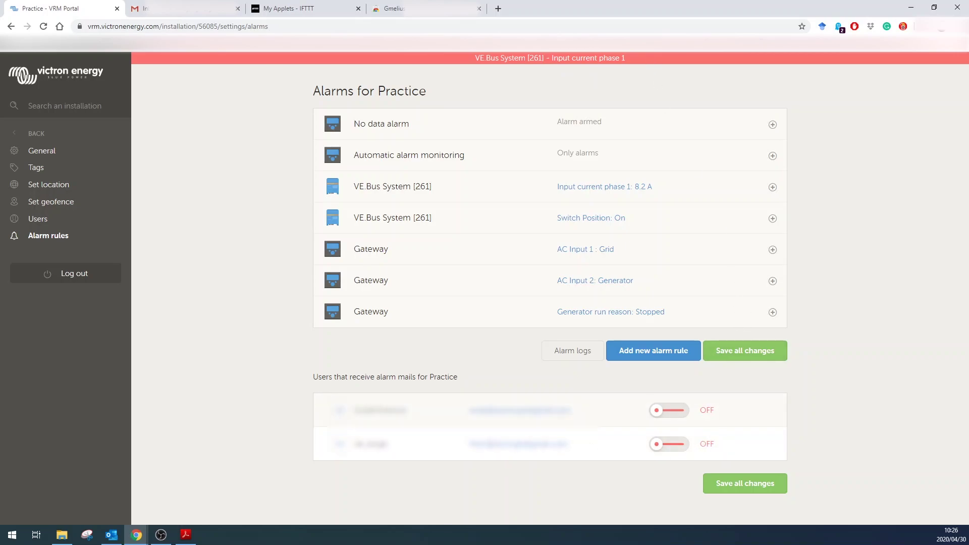
# Step: Turn on alarm mails for the second user and save the alarm settings
pyautogui.click(660, 446)
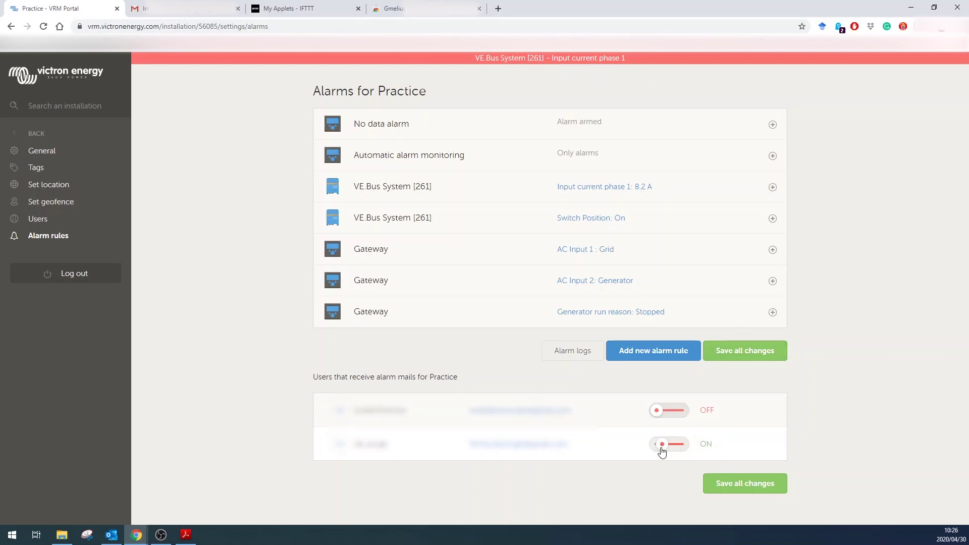
pyautogui.click(763, 487)
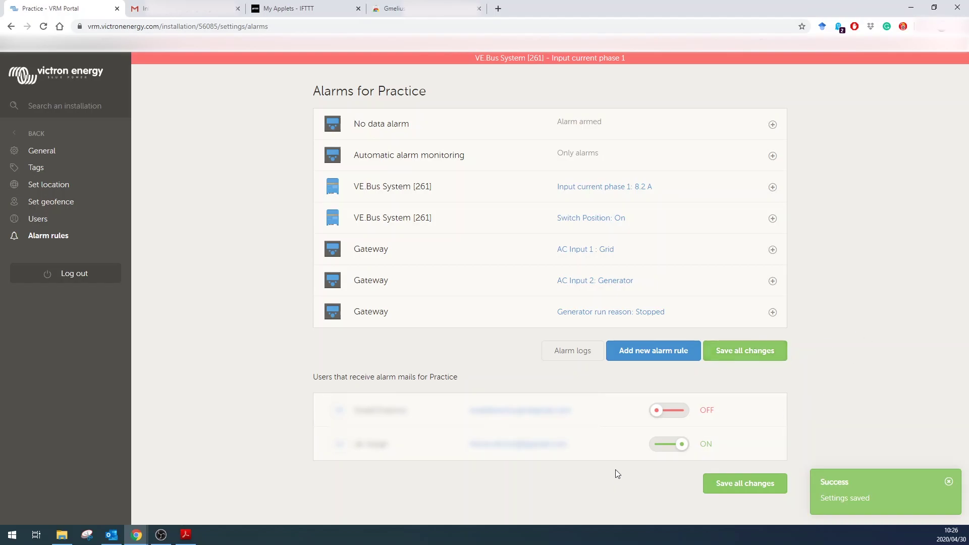
pyautogui.click(135, 8)
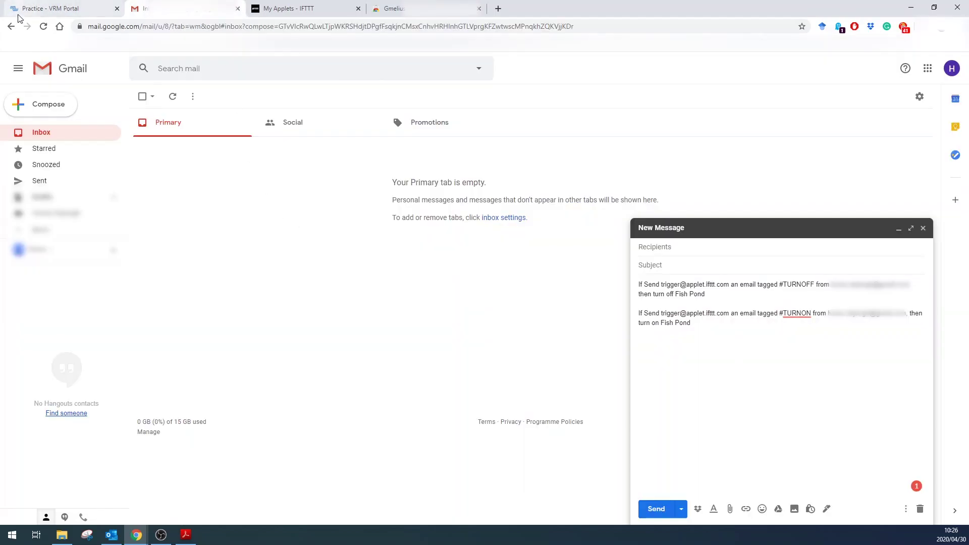
pyautogui.click(62, 7)
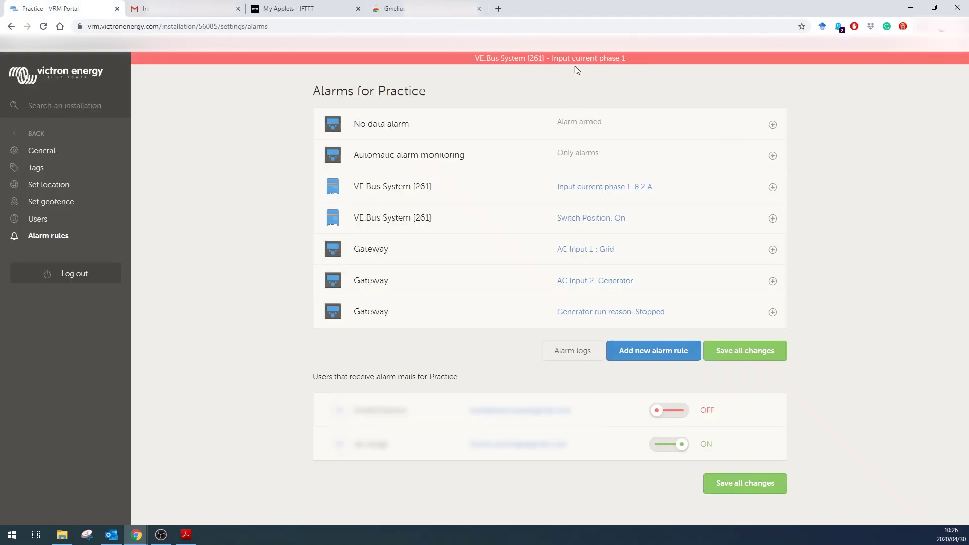
# Step: Set the Input current phase 1 alarm back to High 70 and clear-high 60, and save
pyautogui.click(772, 186)
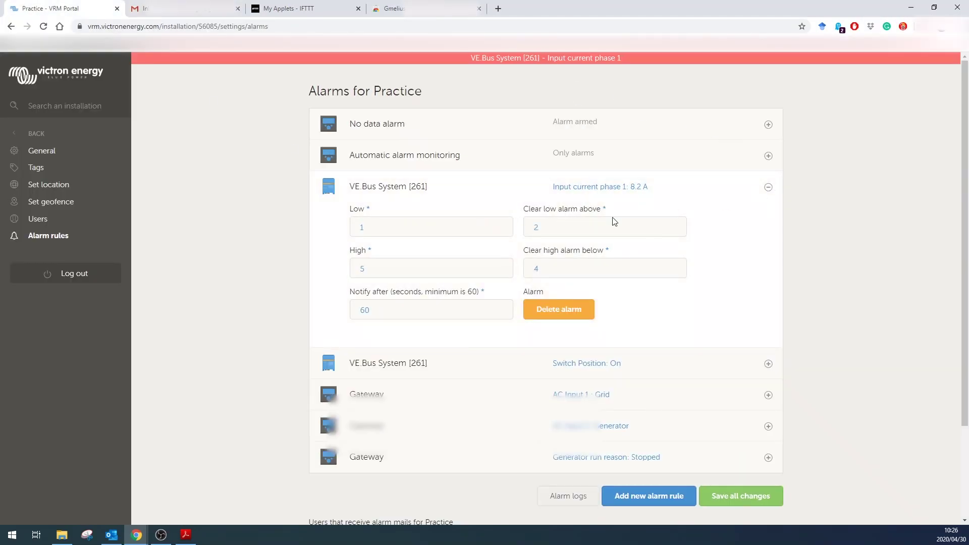
pyautogui.click(395, 277)
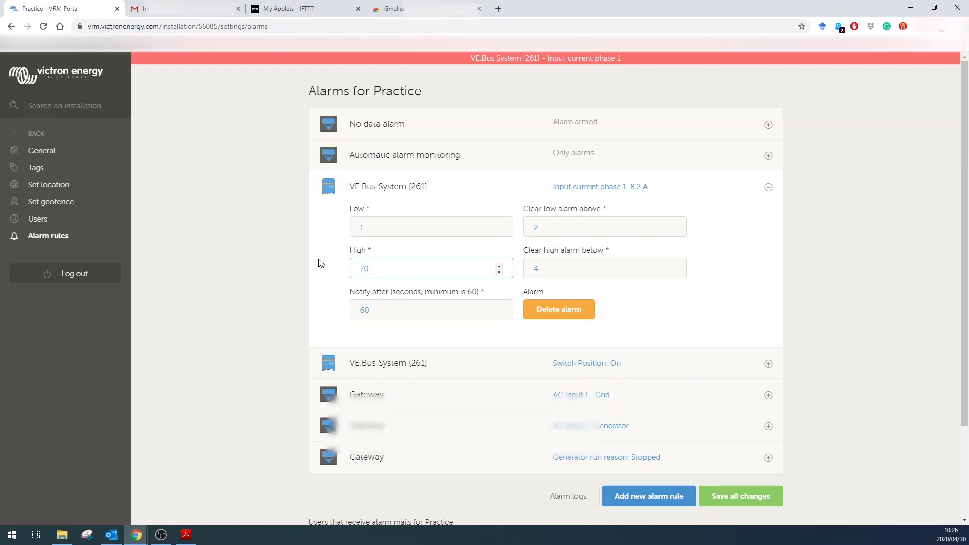
pyautogui.press('Tab')
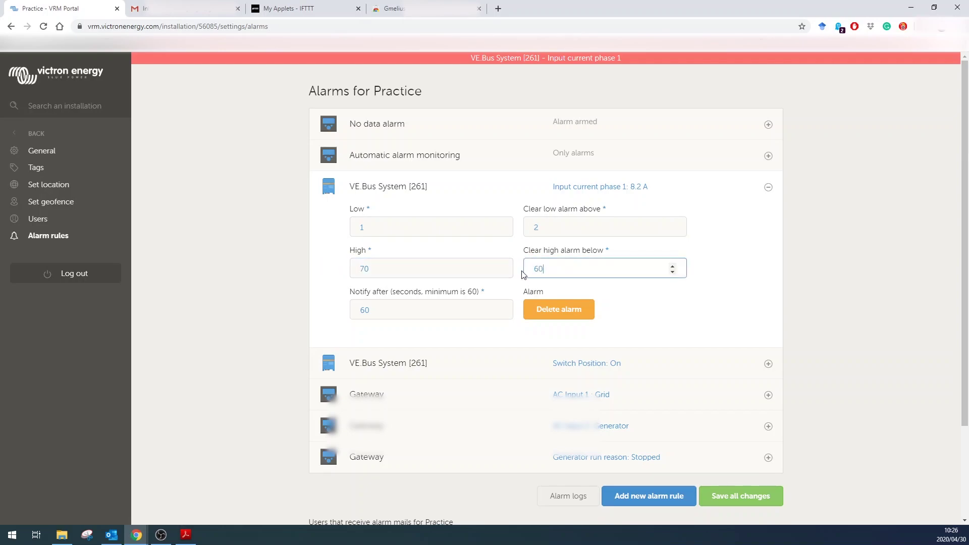
pyautogui.click(761, 501)
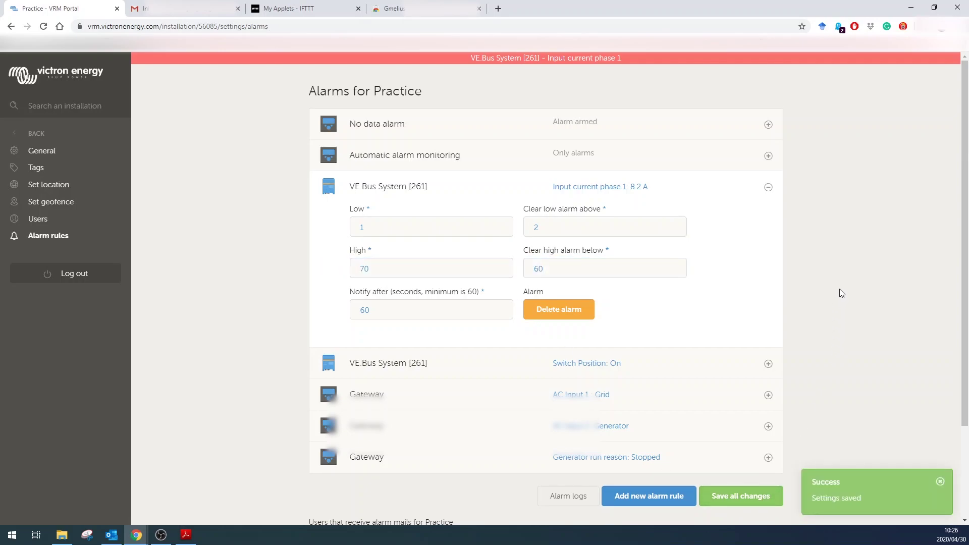
pyautogui.click(768, 187)
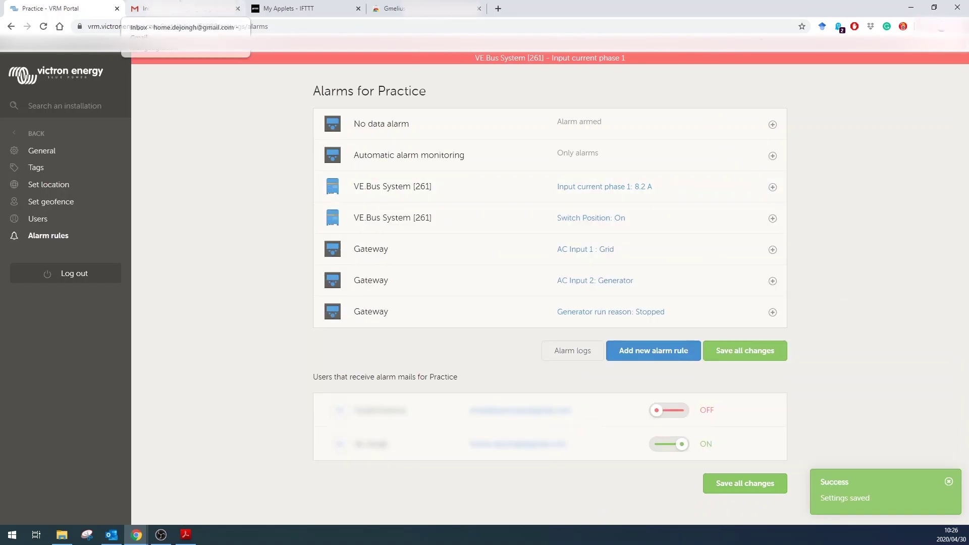
# Step: Review the IFTTT trigger address, #TURNOFF tag and its sender address in the draft notes
pyautogui.click(166, 9)
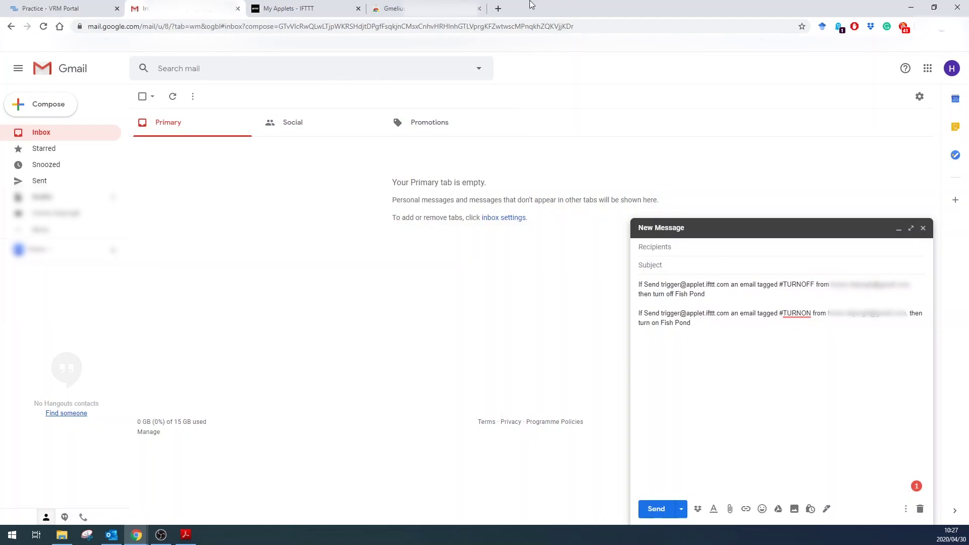
pyautogui.click(314, 6)
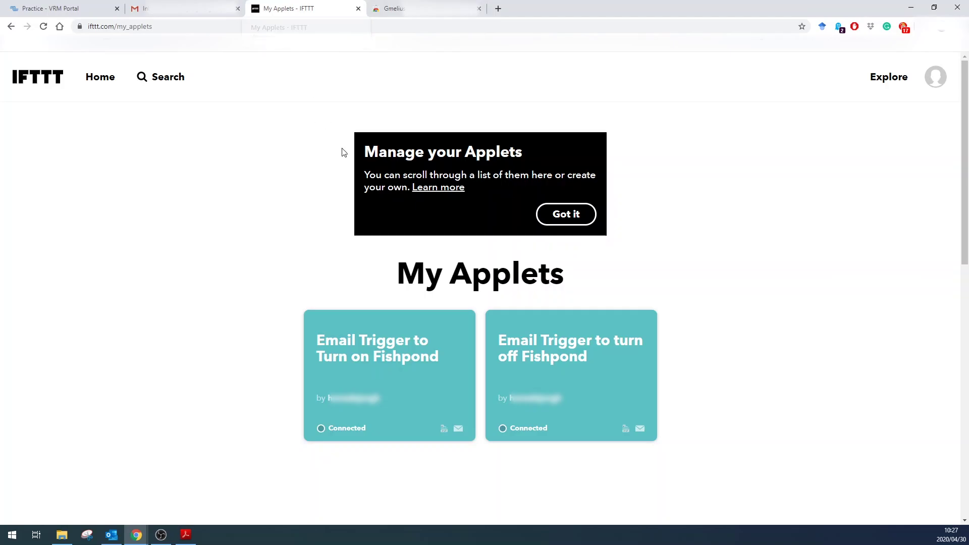
pyautogui.hotkey('ctrl', 'shift', 'Tab')
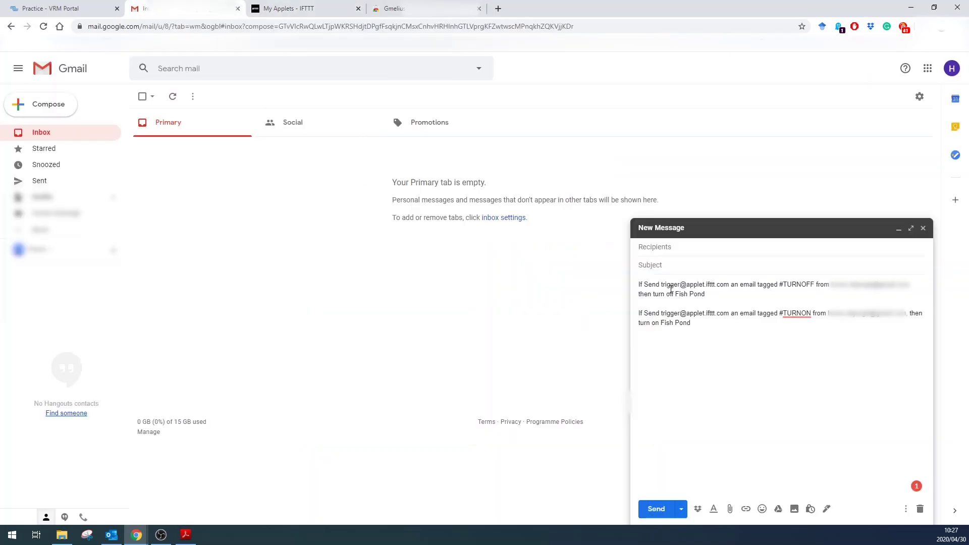
pyautogui.moveTo(662, 284); pyautogui.dragTo(724, 286)
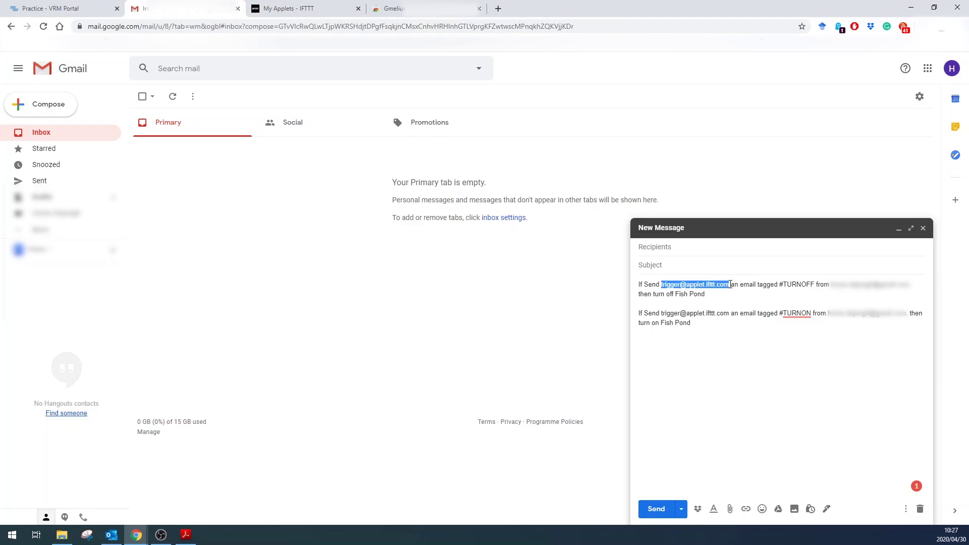
pyautogui.moveTo(782, 284); pyautogui.dragTo(812, 283)
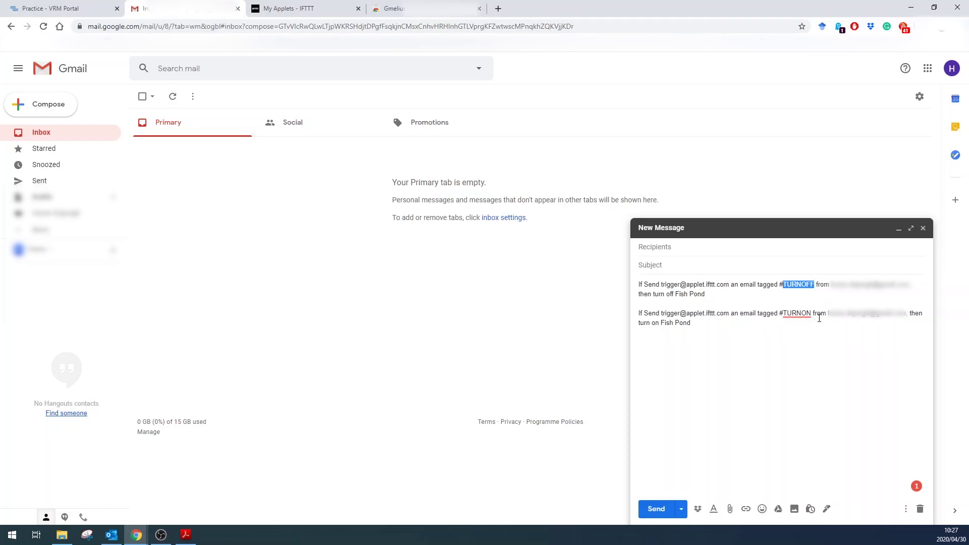
pyautogui.moveTo(829, 285); pyautogui.dragTo(913, 279)
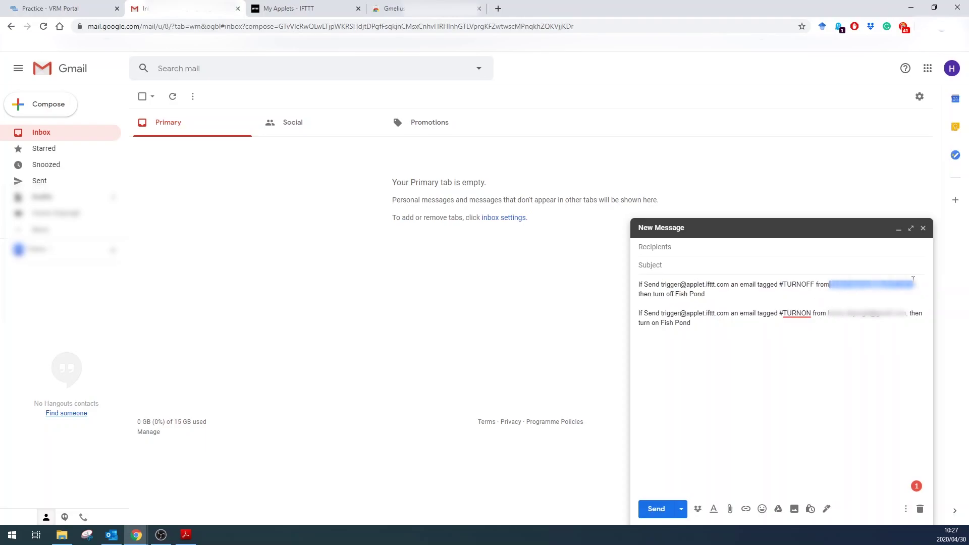
# Step: Review the #TURNON note and its sender address, then return to the IFTTT applets page
pyautogui.click(688, 322)
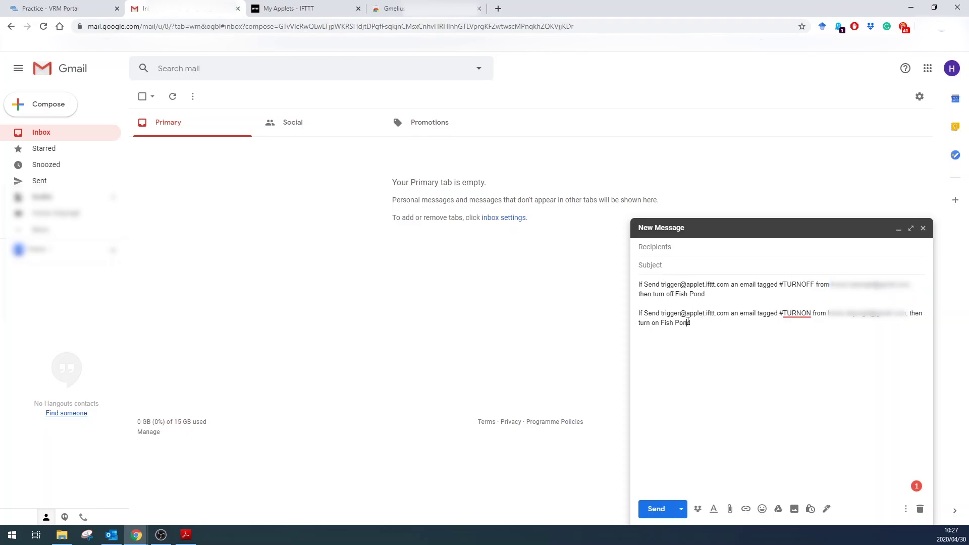
pyautogui.moveTo(678, 323); pyautogui.dragTo(634, 319)
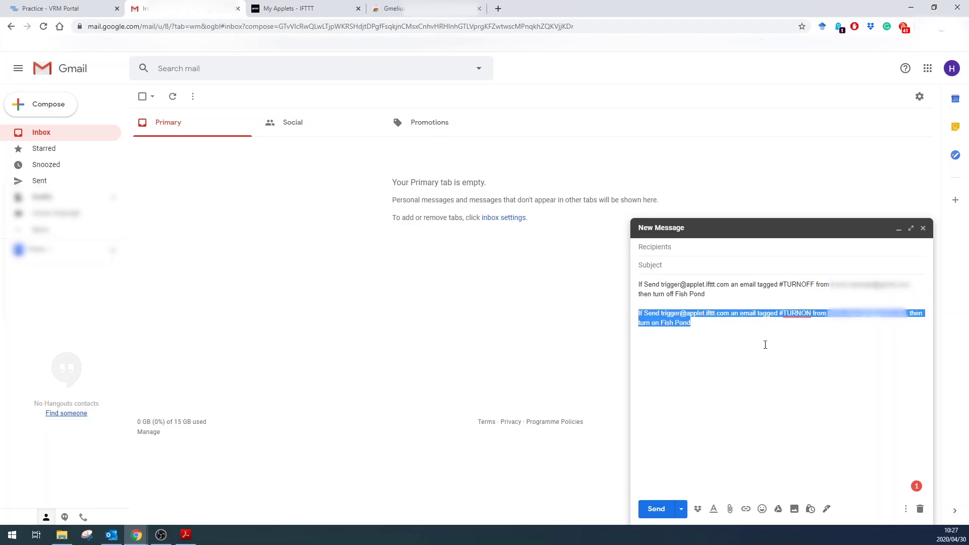
pyautogui.click(822, 320)
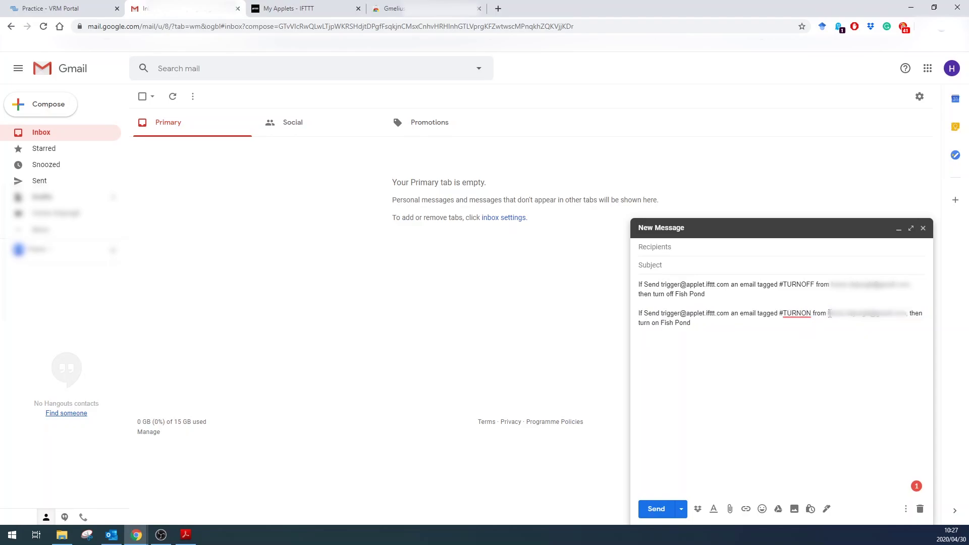
pyautogui.moveTo(845, 310); pyautogui.dragTo(905, 311)
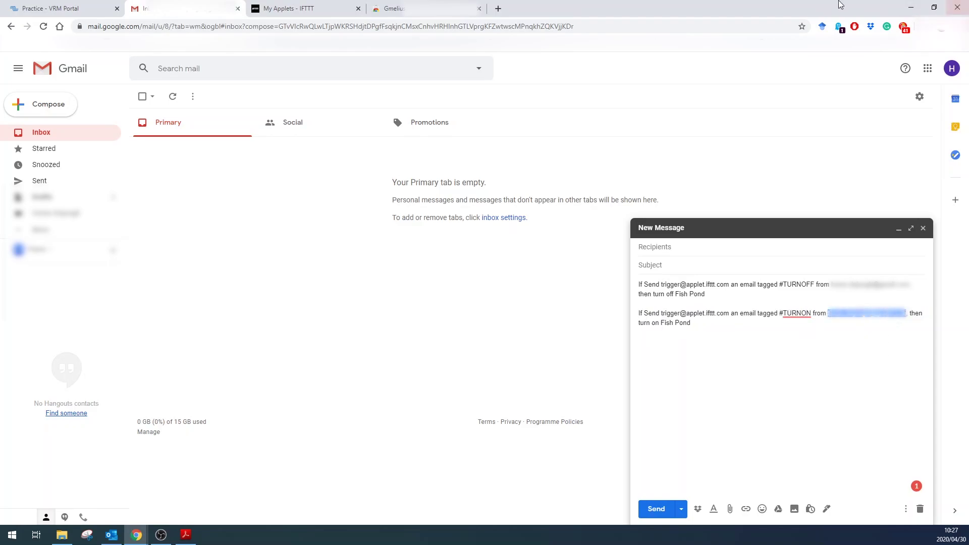
pyautogui.click(285, 7)
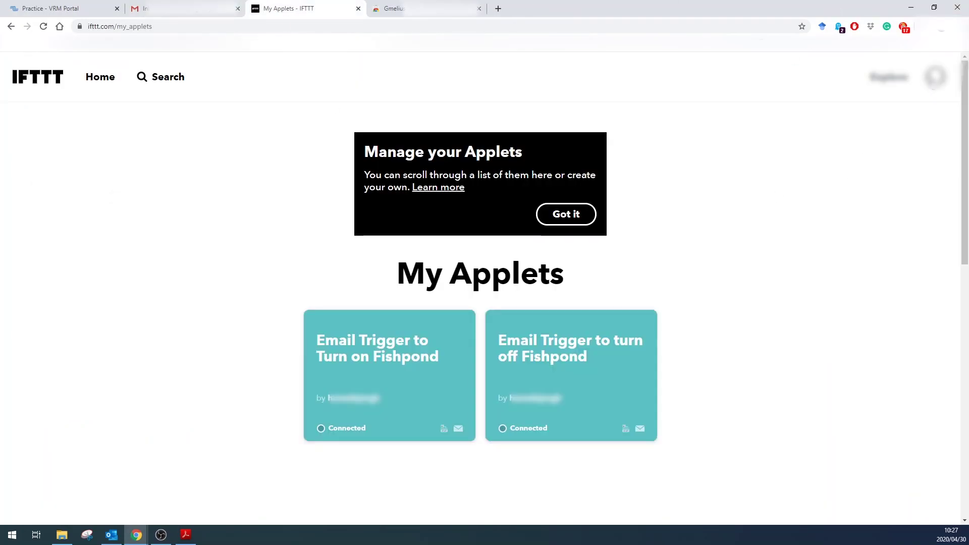
# Step: Check the Email field in IFTTT Account settings, then return to My Applets
pyautogui.click(935, 77)
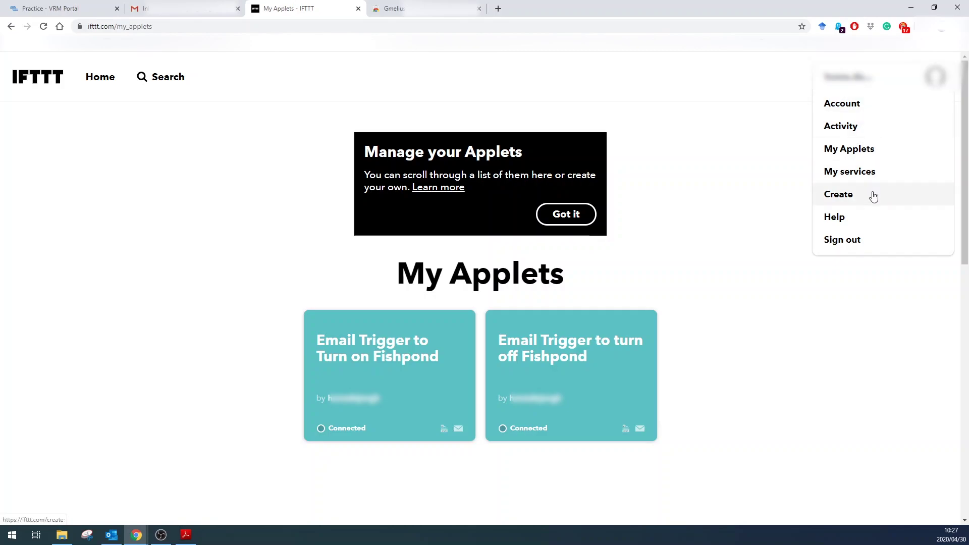
pyautogui.click(859, 105)
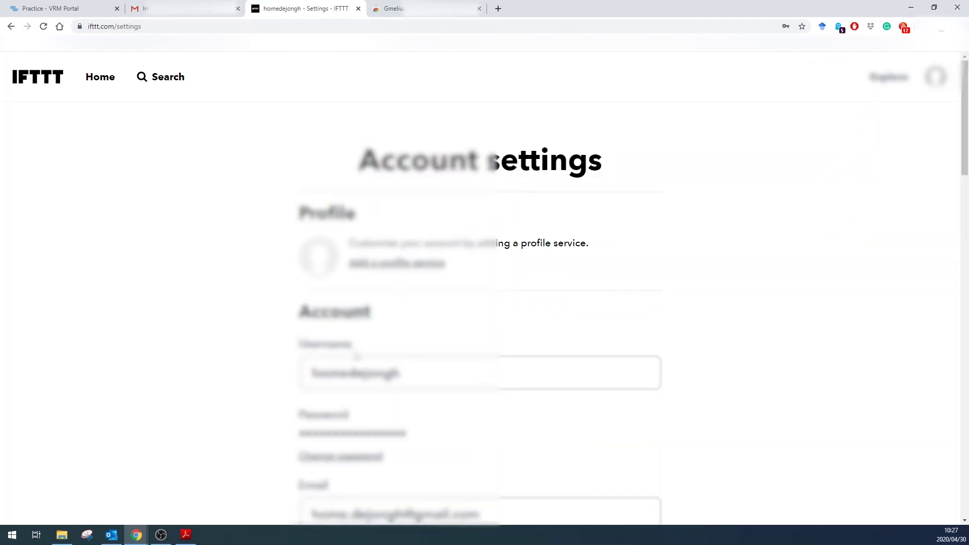
pyautogui.scroll(-4, 283, 325)
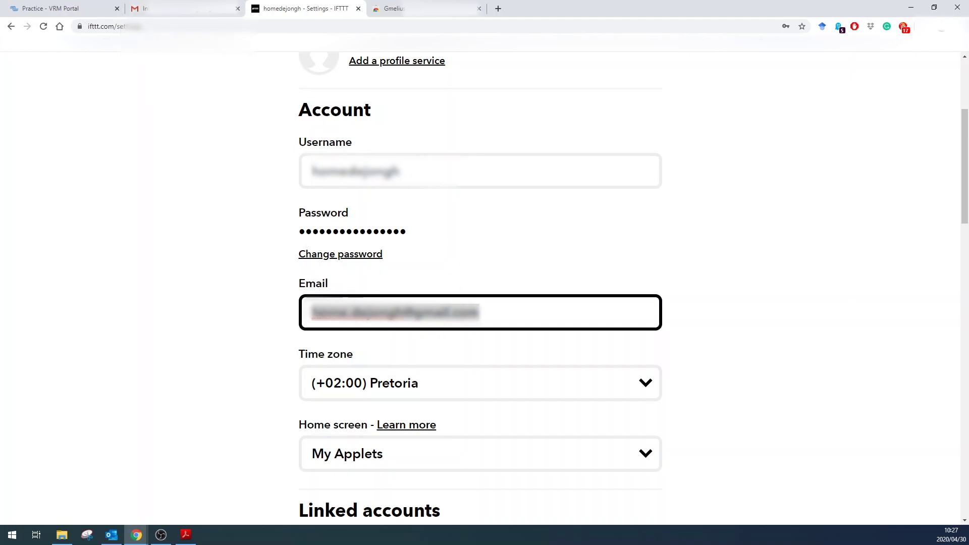
pyautogui.click(508, 311)
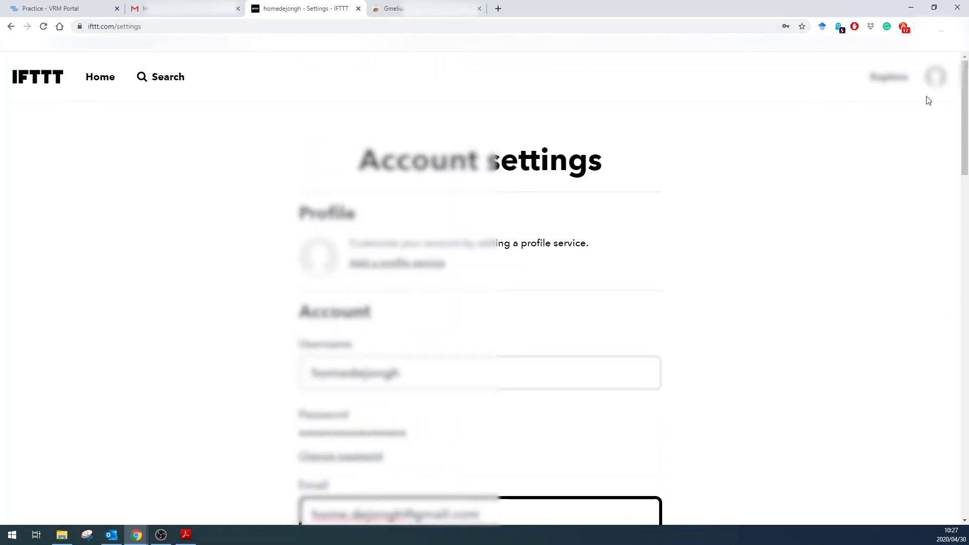
pyautogui.click(935, 85)
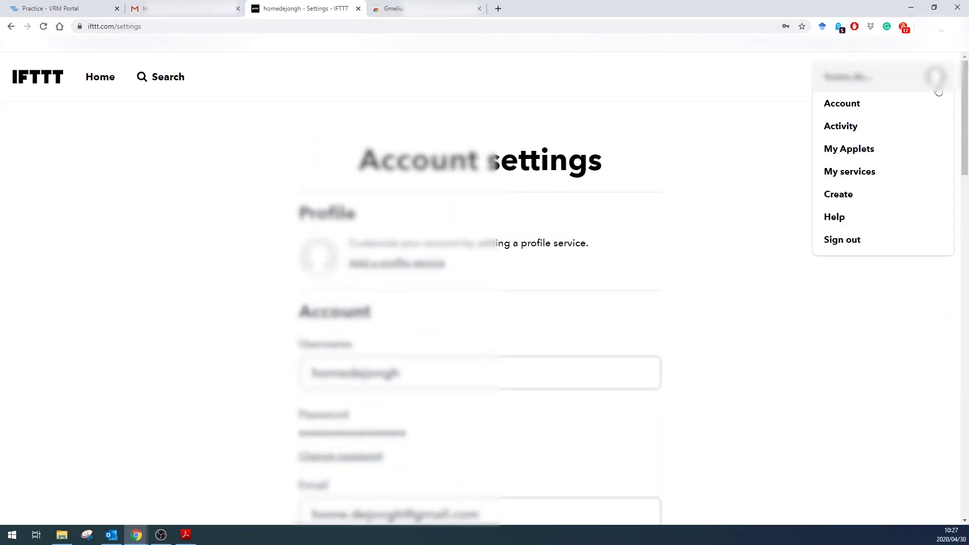
pyautogui.click(867, 152)
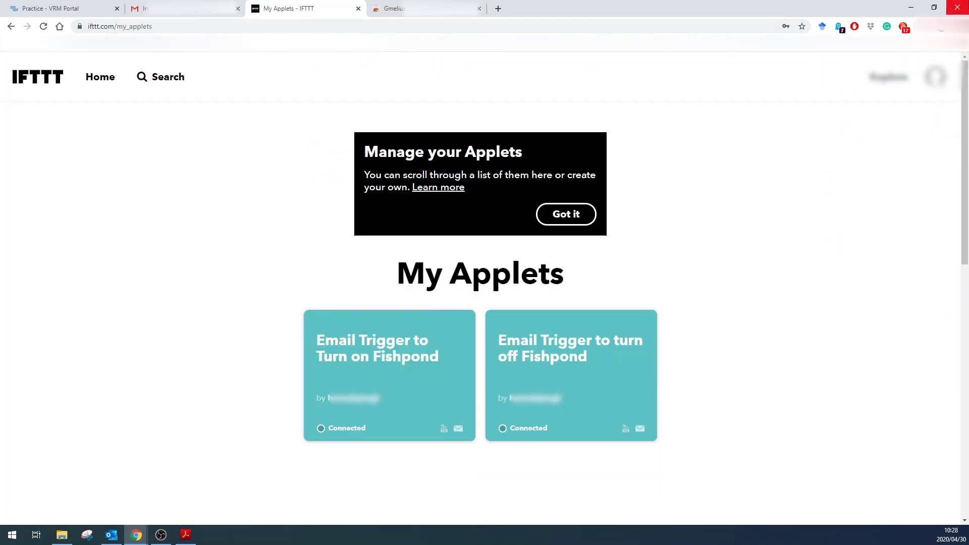
# Step: Add the Gmelius for Gmail extension to Chrome and confirm the installation
pyautogui.click(403, 8)
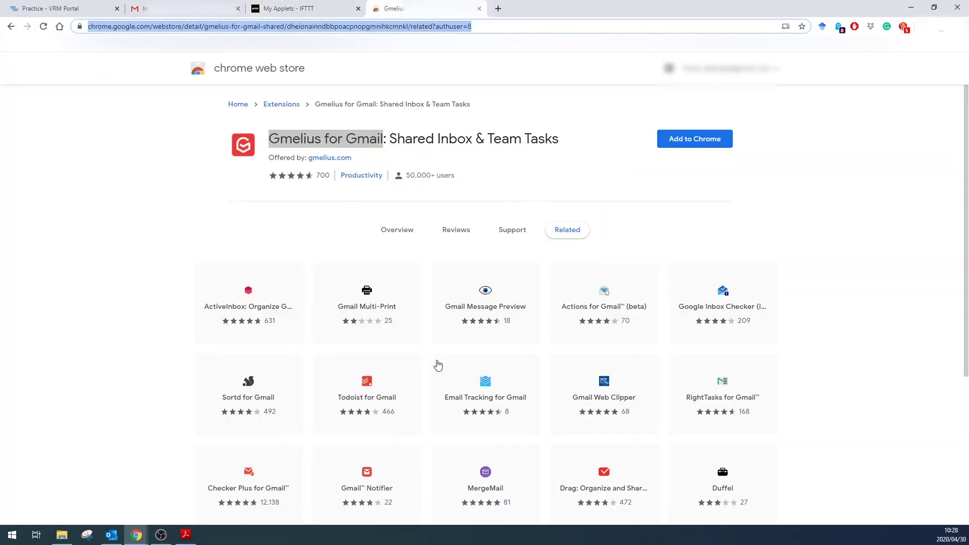
pyautogui.click(702, 139)
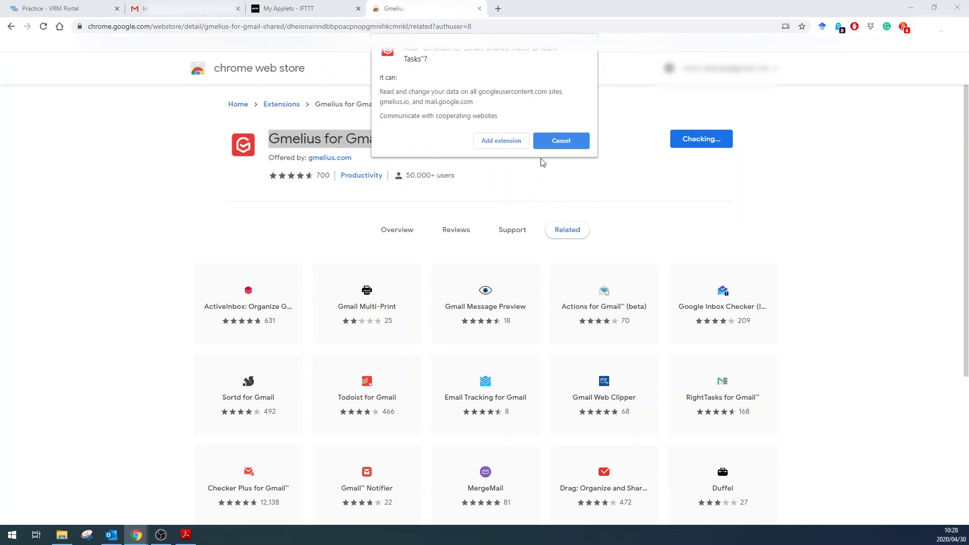
pyautogui.click(517, 140)
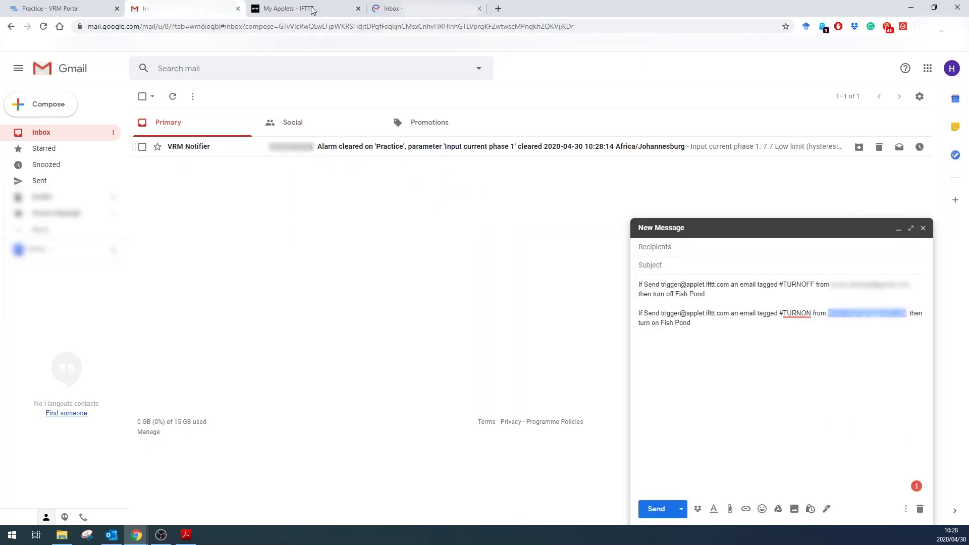
# Step: Change the Input current phase 1 alarm to High 5 and clear-high 3, and save
pyautogui.hotkey('ctrl', 'shift', 'Tab')
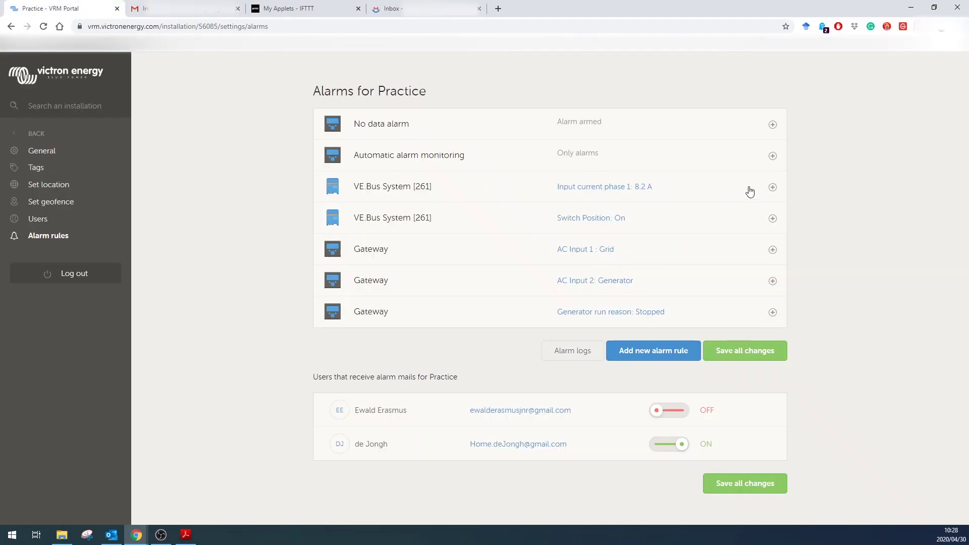
pyautogui.click(771, 188)
pyautogui.moveTo(373, 269); pyautogui.dragTo(345, 273)
pyautogui.write('5')
pyautogui.press('Tab')
pyautogui.write('3')
pyautogui.click(737, 476)
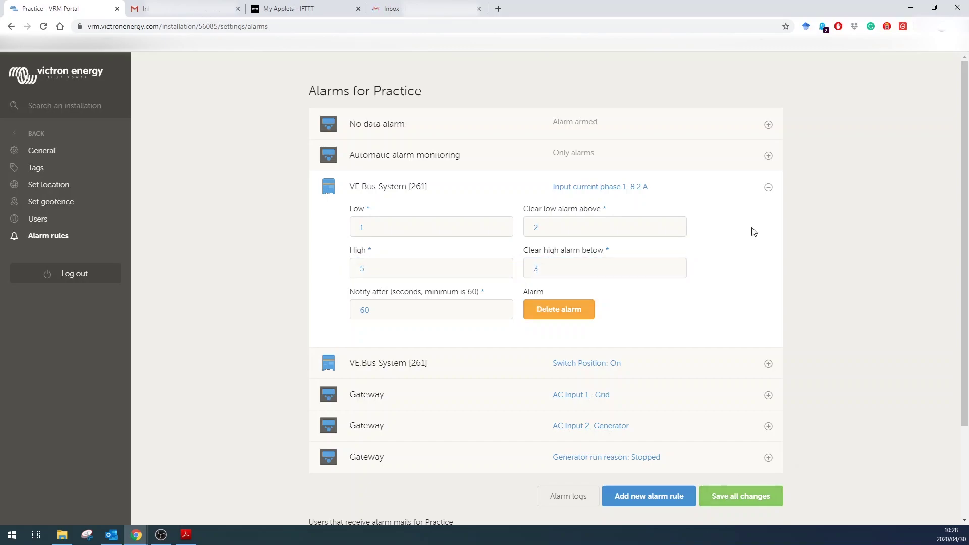
pyautogui.click(768, 188)
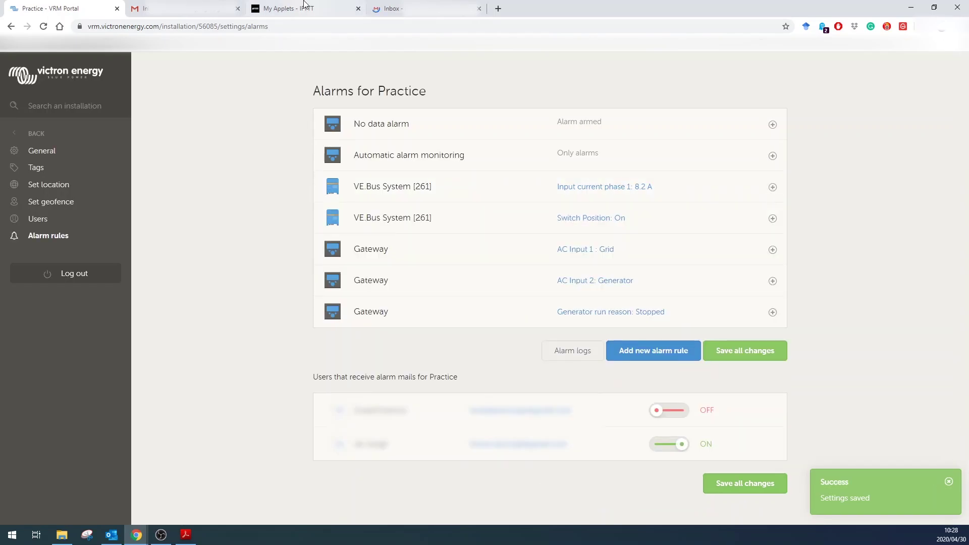
pyautogui.click(403, 9)
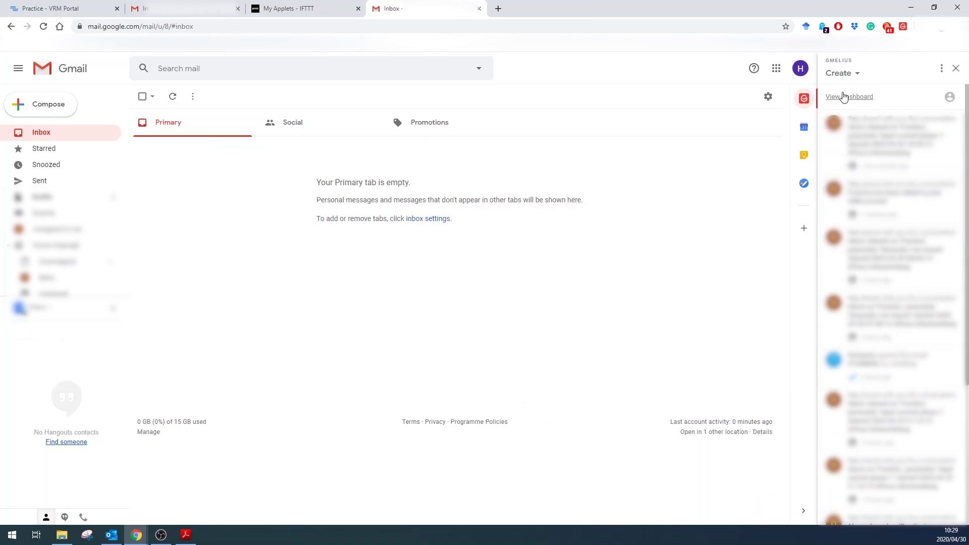
# Step: Open the Gmelius Create menu from the Gmail sidebar
pyautogui.click(856, 75)
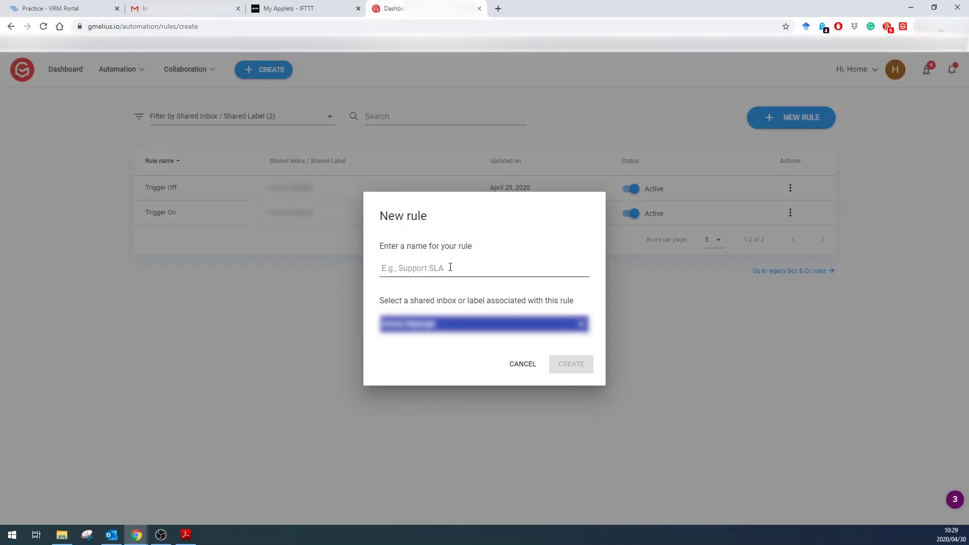
# Step: Name the new rule 'Trigger Off' and create it
pyautogui.click(450, 268)
pyautogui.write('Trigger Off')
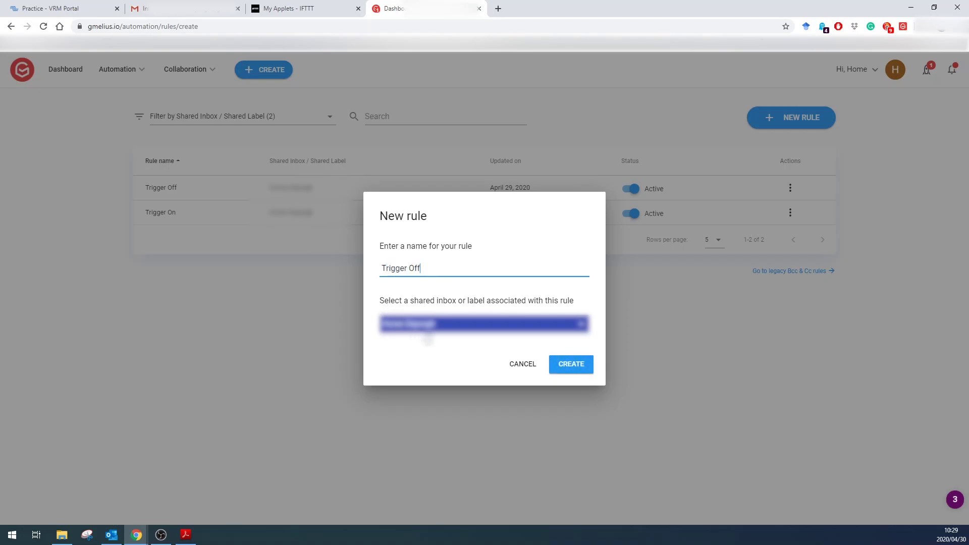
pyautogui.moveTo(413, 301); pyautogui.dragTo(460, 298)
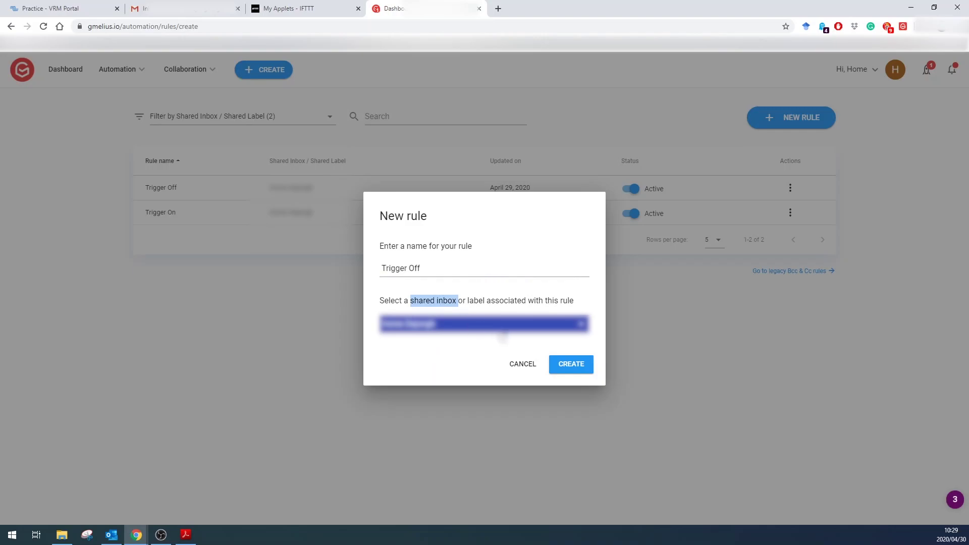
pyautogui.click(522, 348)
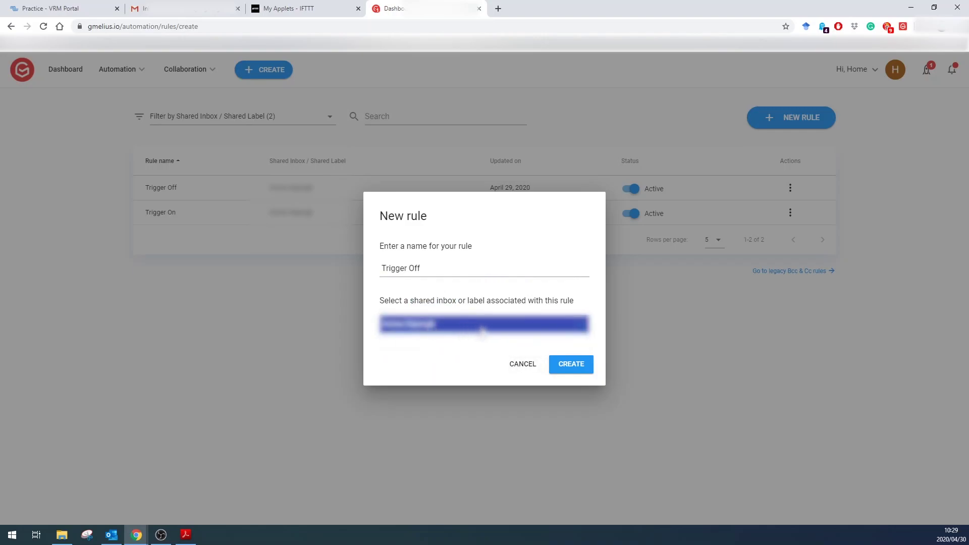
pyautogui.click(574, 372)
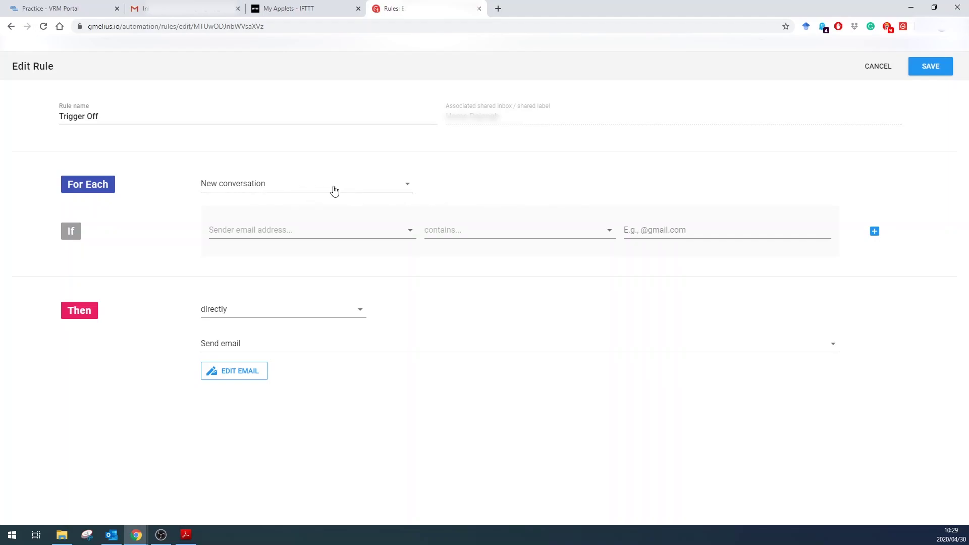
# Step: Set the Trigger Off rule's If condition to check the Email subject
pyautogui.click(308, 232)
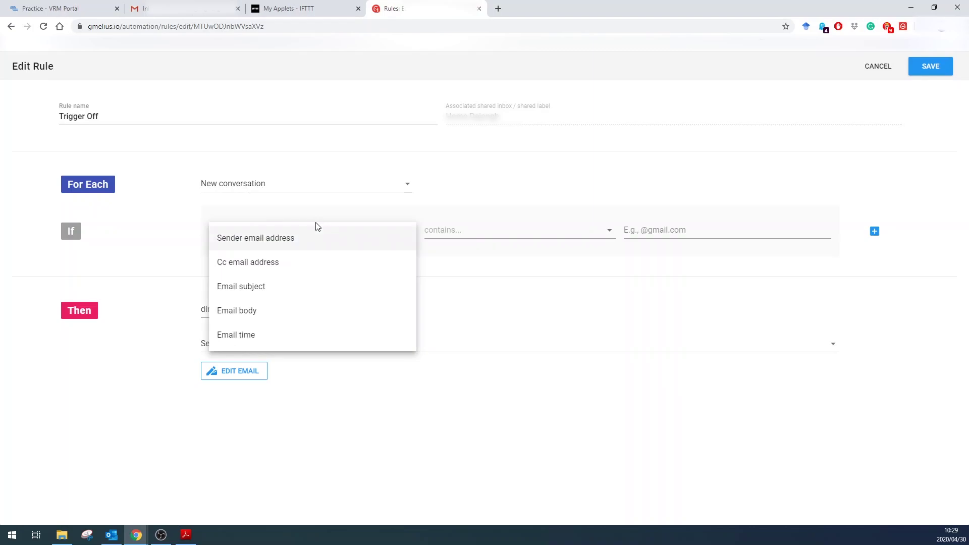
pyautogui.click(242, 288)
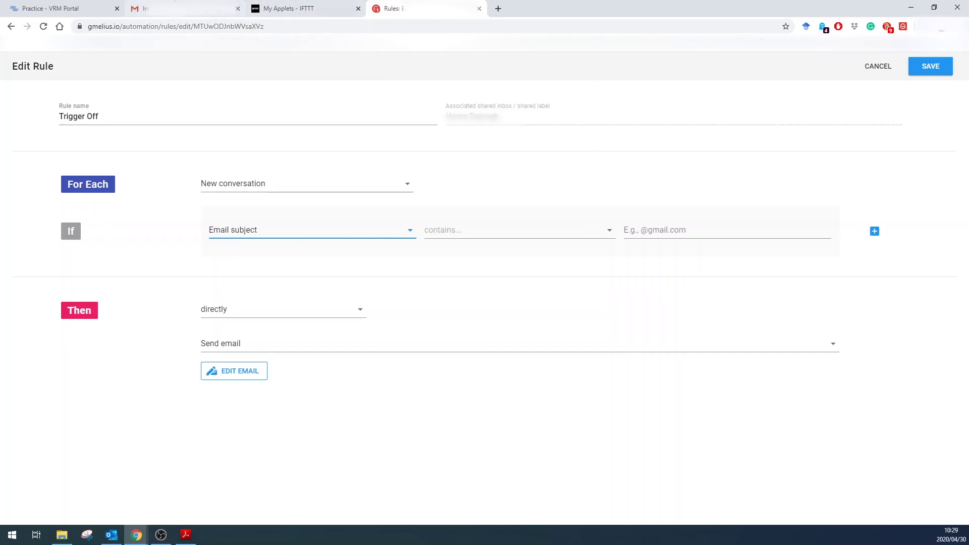
pyautogui.click(186, 8)
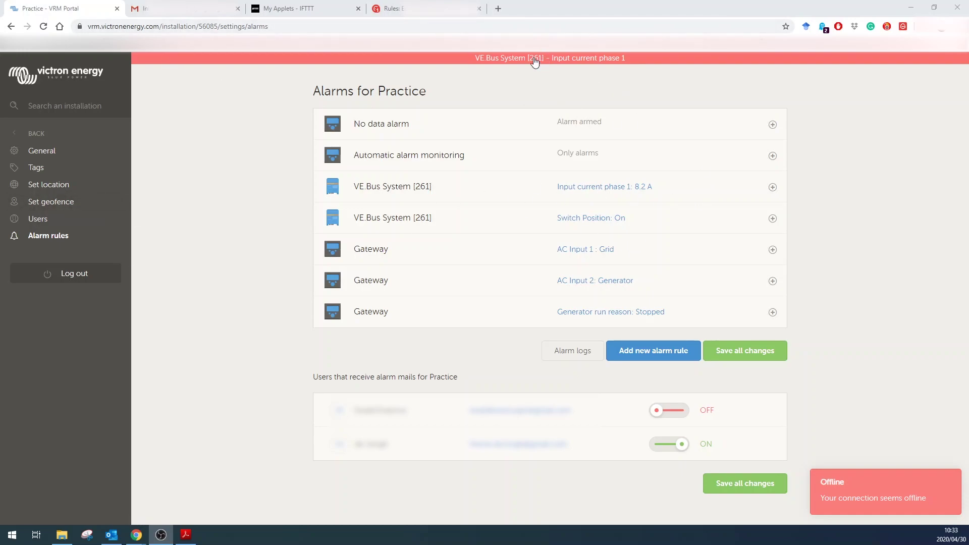
pyautogui.click(212, 8)
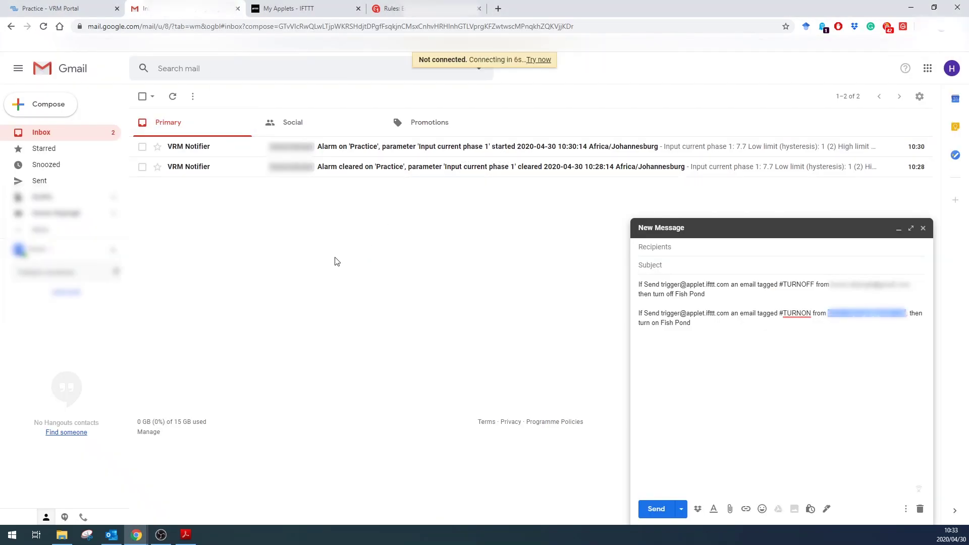
# Step: Open the latest VRM alarm-started email and select its subject text up to 'started'
pyautogui.click(349, 151)
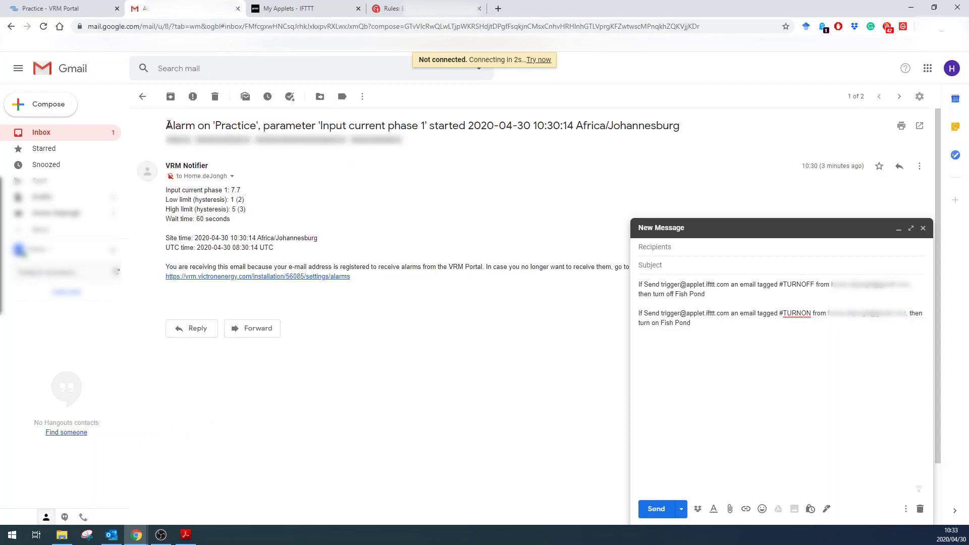
pyautogui.moveTo(168, 125); pyautogui.dragTo(468, 127)
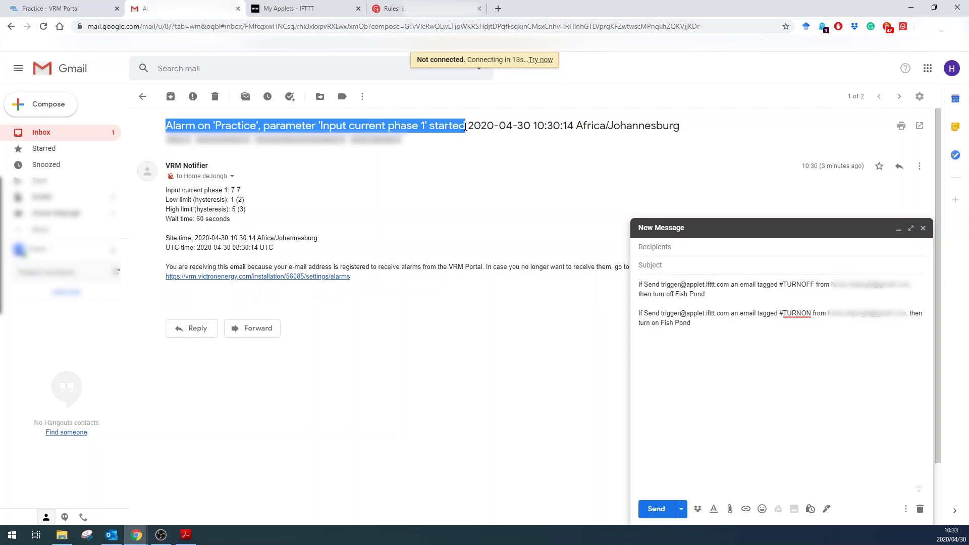
# Step: Make the Trigger Off condition 'subject starts with' the pasted alarm-started subject text
pyautogui.click(402, 11)
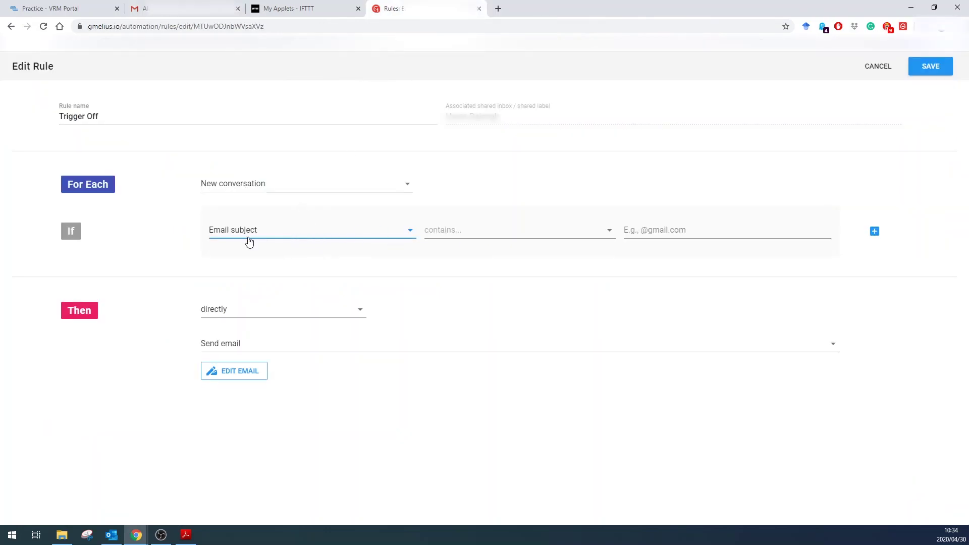
pyautogui.click(554, 233)
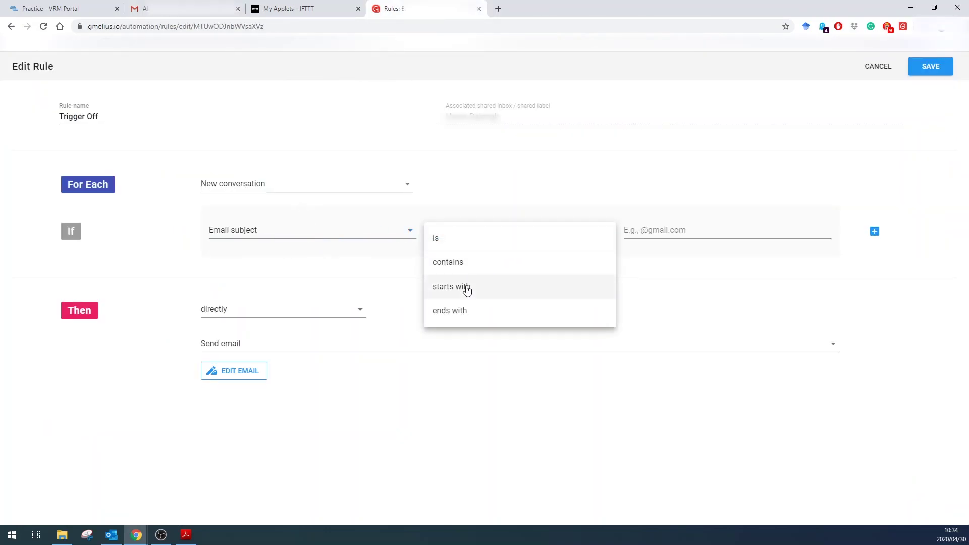
pyautogui.click(465, 285)
pyautogui.click(710, 231)
pyautogui.hotkey('ctrl', 'v')
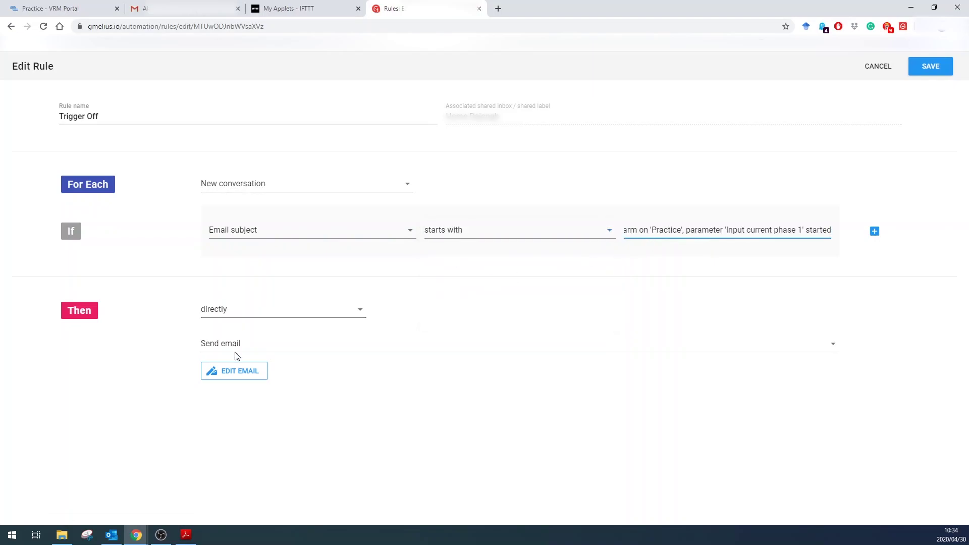
pyautogui.click(237, 377)
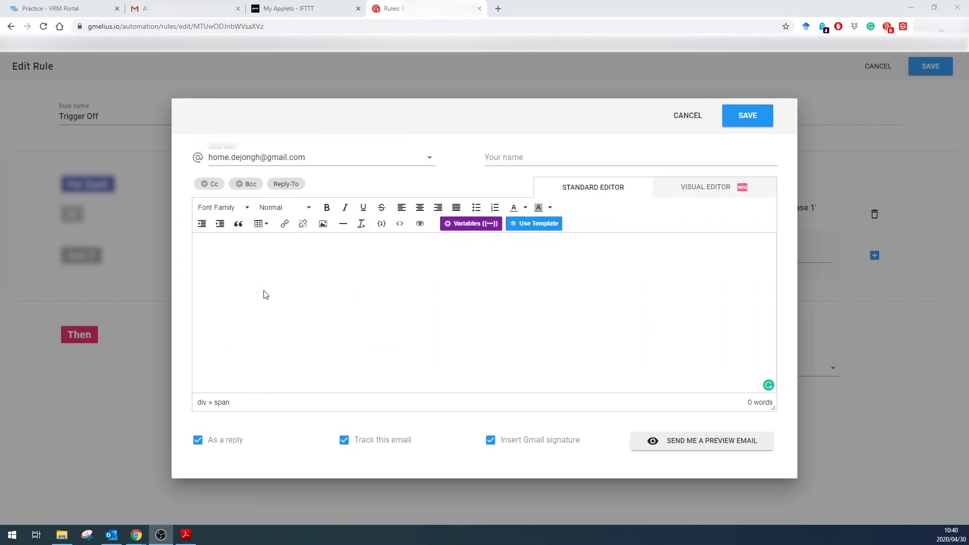
pyautogui.click(182, 8)
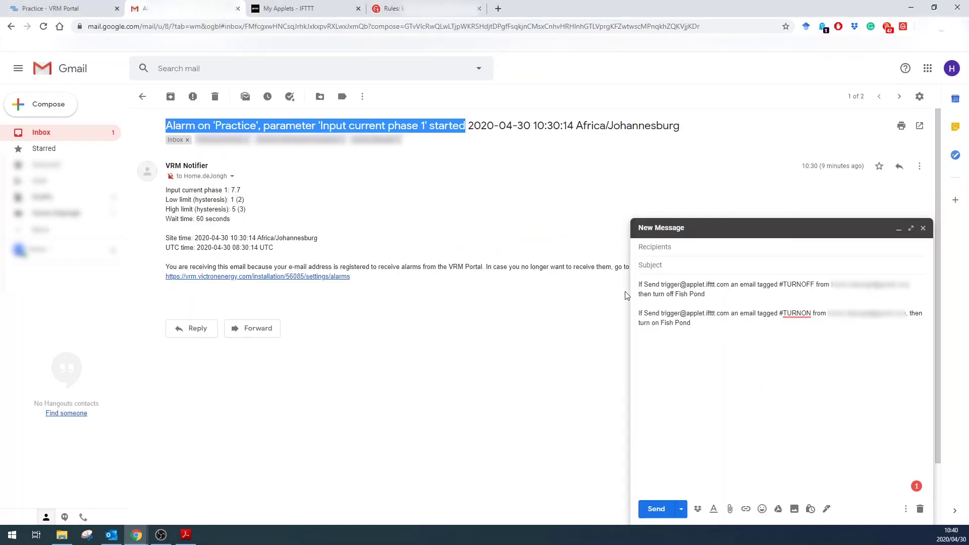
pyautogui.tripleClick(662, 284)
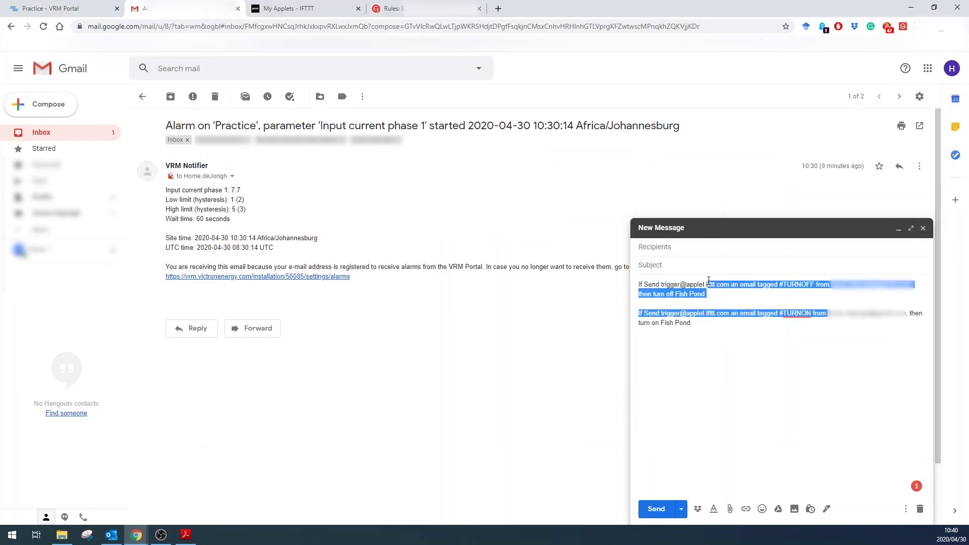
pyautogui.click(719, 285)
pyautogui.moveTo(730, 285); pyautogui.dragTo(667, 282)
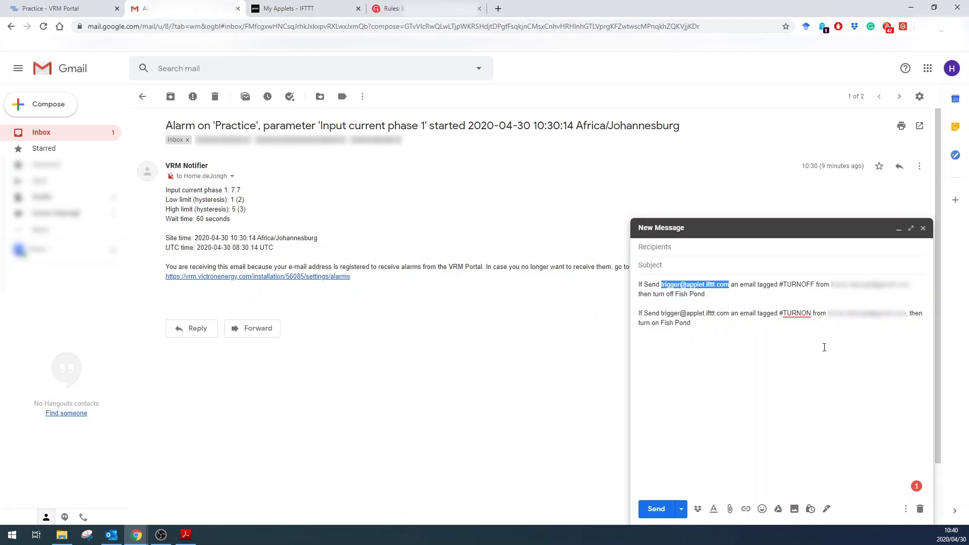
pyautogui.click(295, 8)
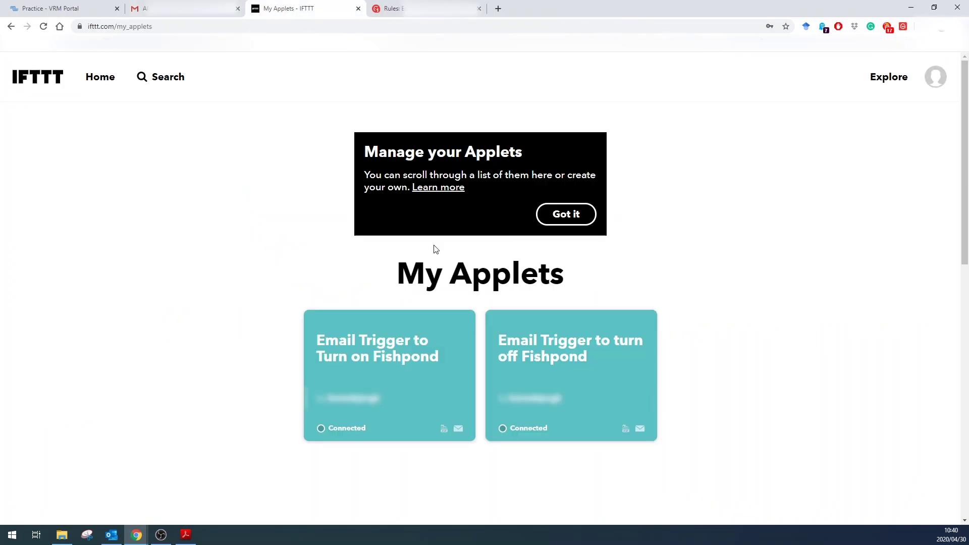
pyautogui.click(391, 8)
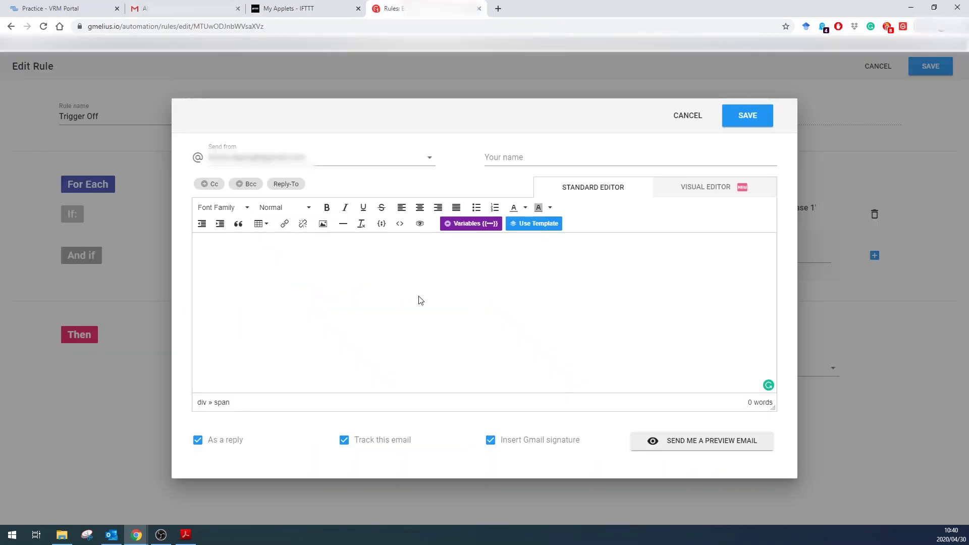
pyautogui.click(198, 440)
pyautogui.click(235, 190)
pyautogui.hotkey('ctrl', 'v')
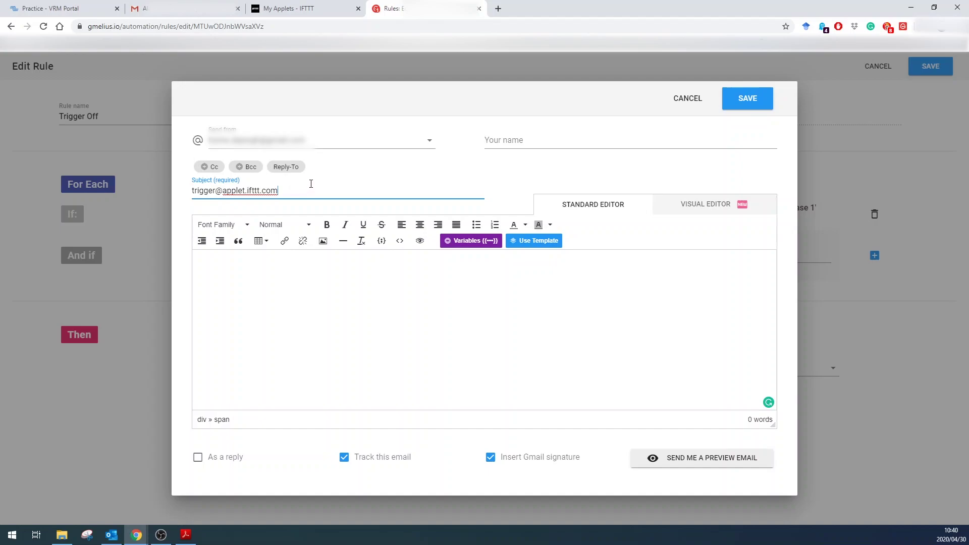
pyautogui.click(211, 167)
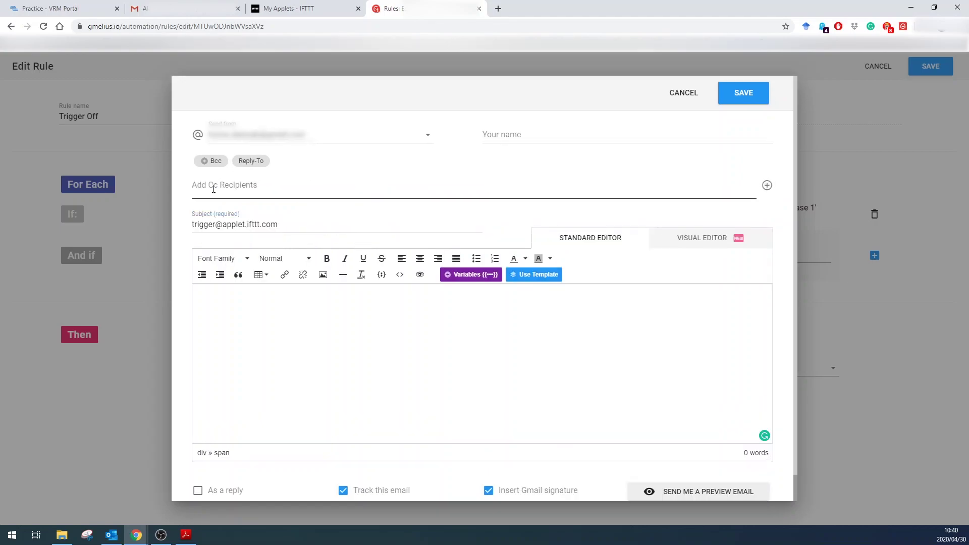
pyautogui.hotkey('ctrl', 'v')
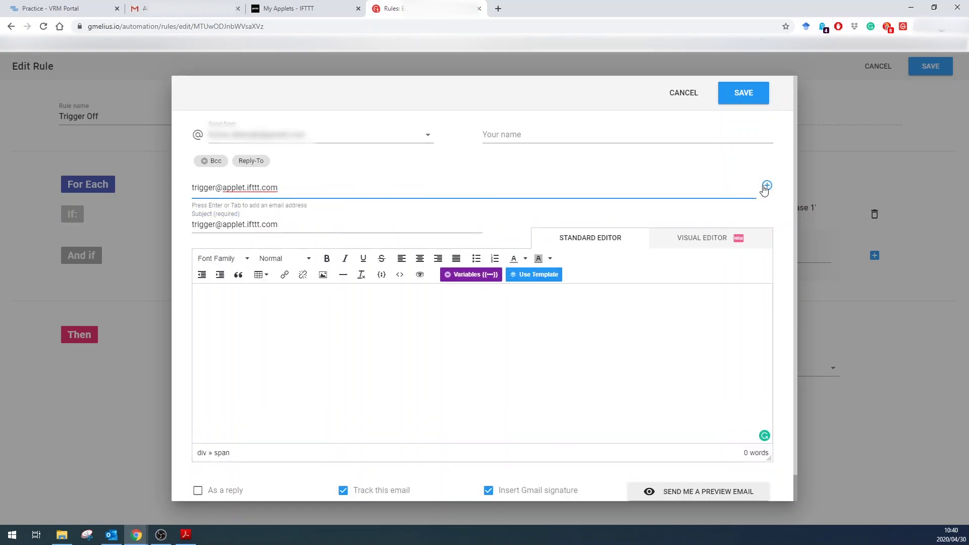
pyautogui.click(767, 185)
# Step: Replace the mistakenly pasted subject text with #TURNOFF
pyautogui.moveTo(291, 224); pyautogui.dragTo(129, 223)
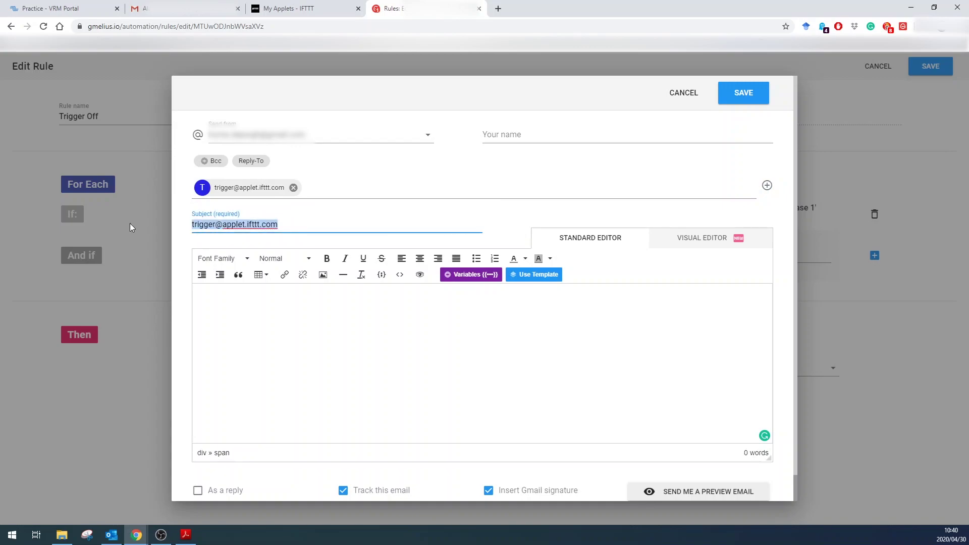
pyautogui.press('BackSpace')
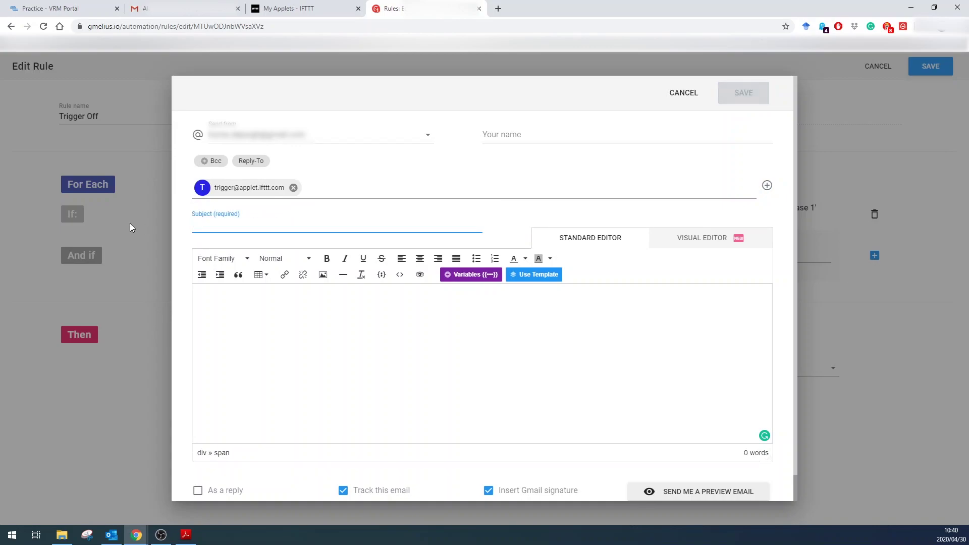
pyautogui.write('#TURN')
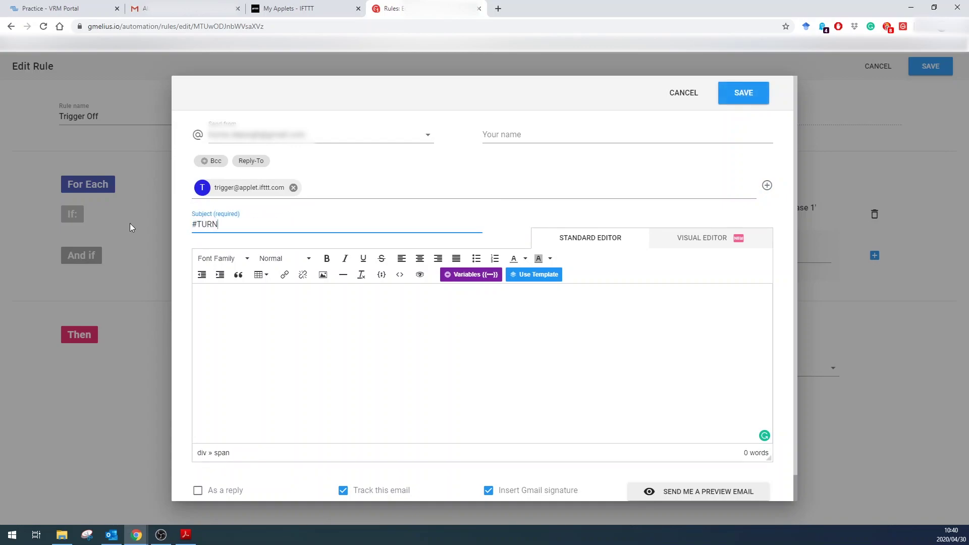
pyautogui.write('OFF')
# Step: Write the email body explaining the automatic turn-off due to high input current
pyautogui.click(332, 311)
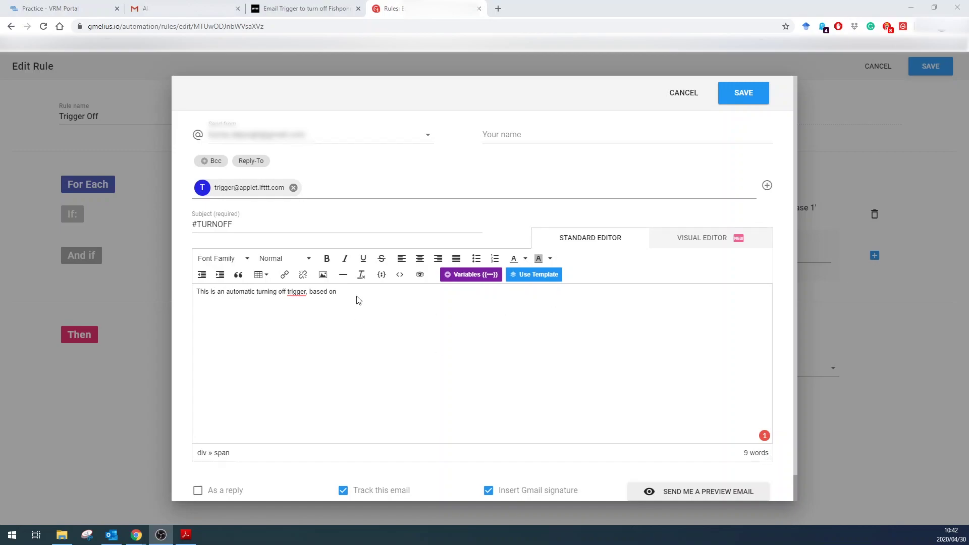
pyautogui.click(358, 300)
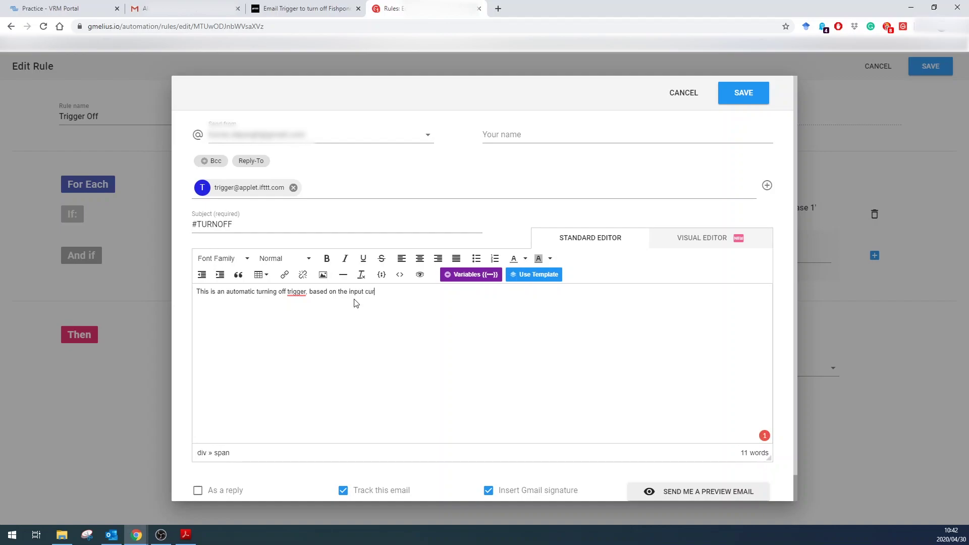
pyautogui.write('ng too high.')
pyautogui.scroll(-1, 686, 343)
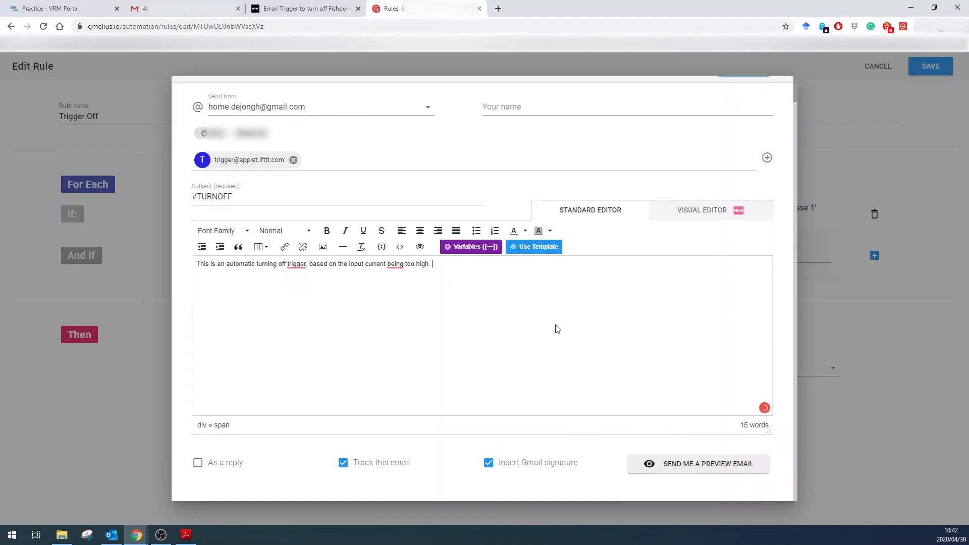
pyautogui.scroll(1, 557, 329)
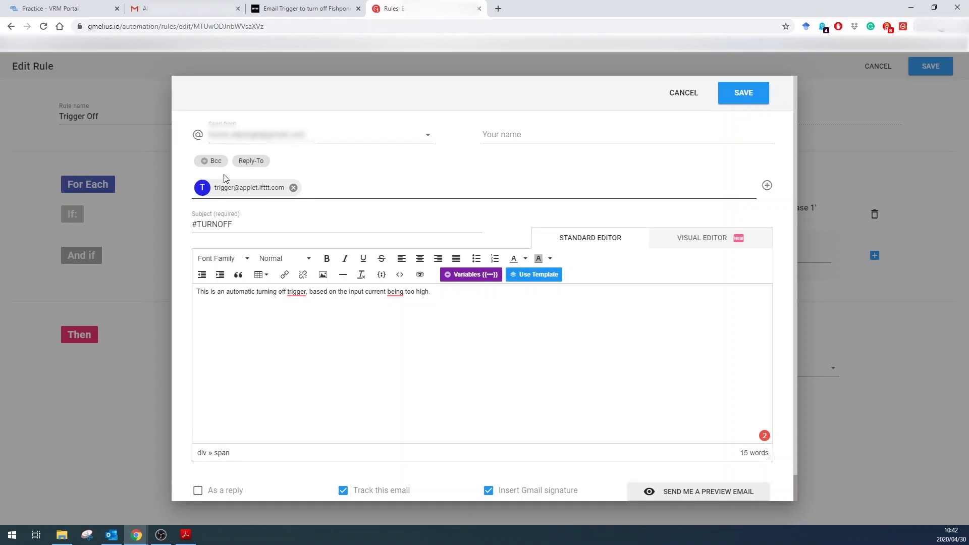
# Step: Add a second Gmail address as a Cc recipient
pyautogui.click(363, 192)
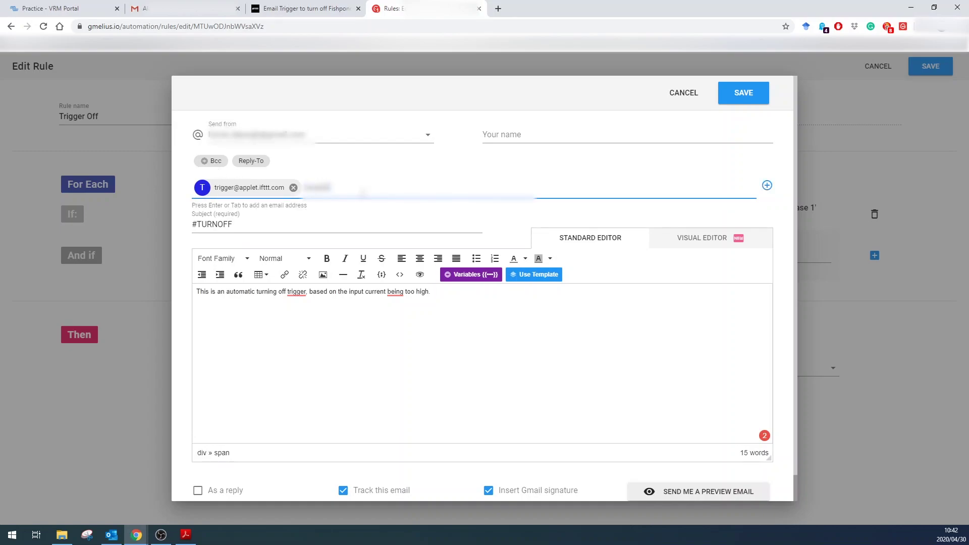
pyautogui.write('@gmail.com.comcom')
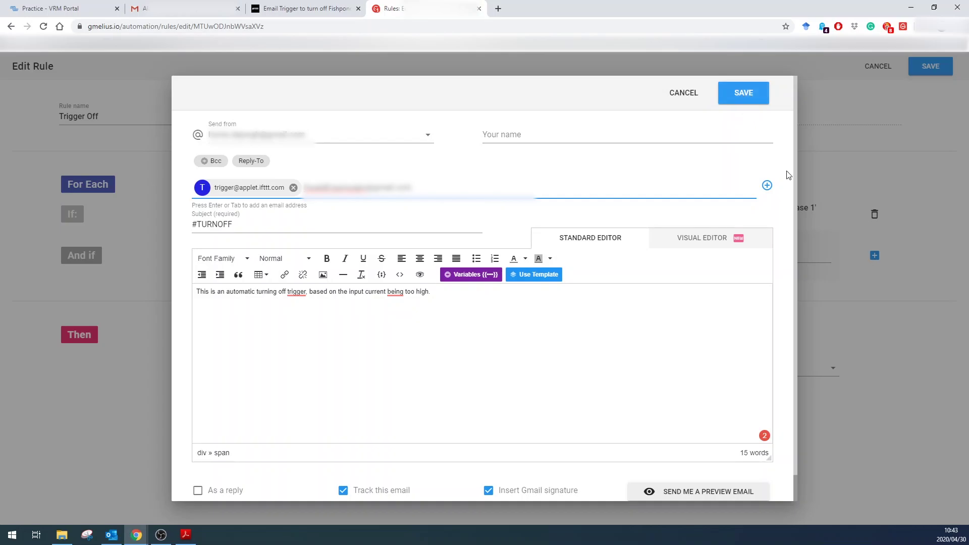
pyautogui.click(767, 187)
# Step: Save the #TURNOFF email and the Trigger Off rule, then reopen the first Trigger Off rule
pyautogui.click(746, 94)
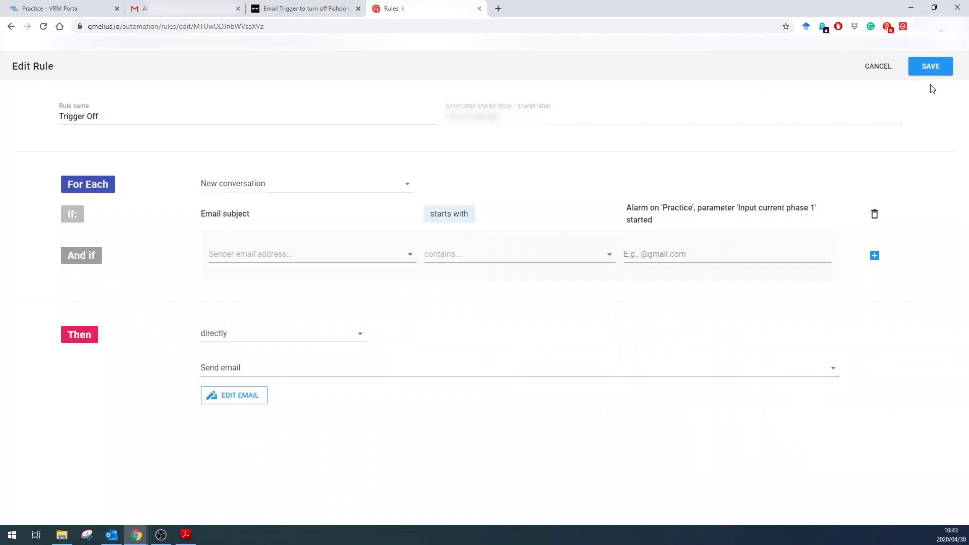
pyautogui.click(935, 64)
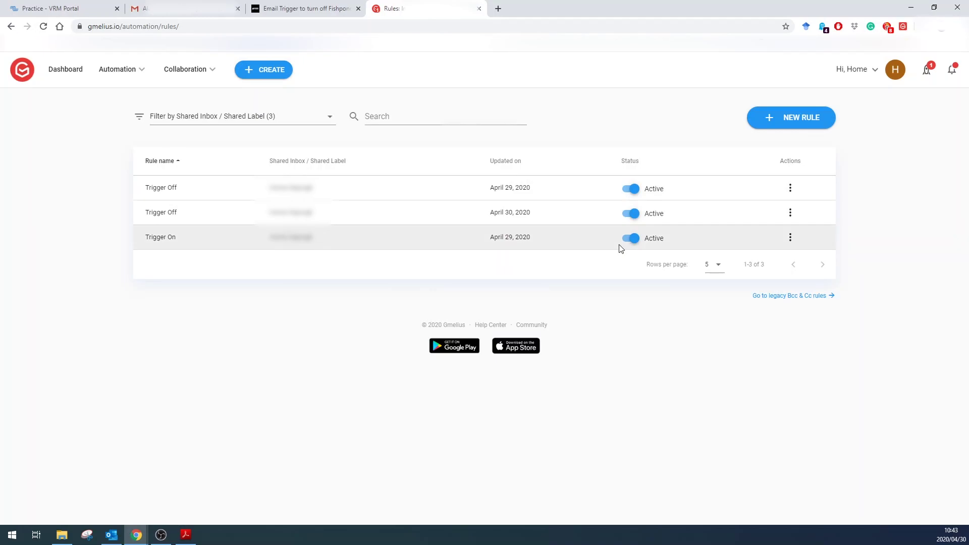
pyautogui.click(790, 187)
pyautogui.click(794, 194)
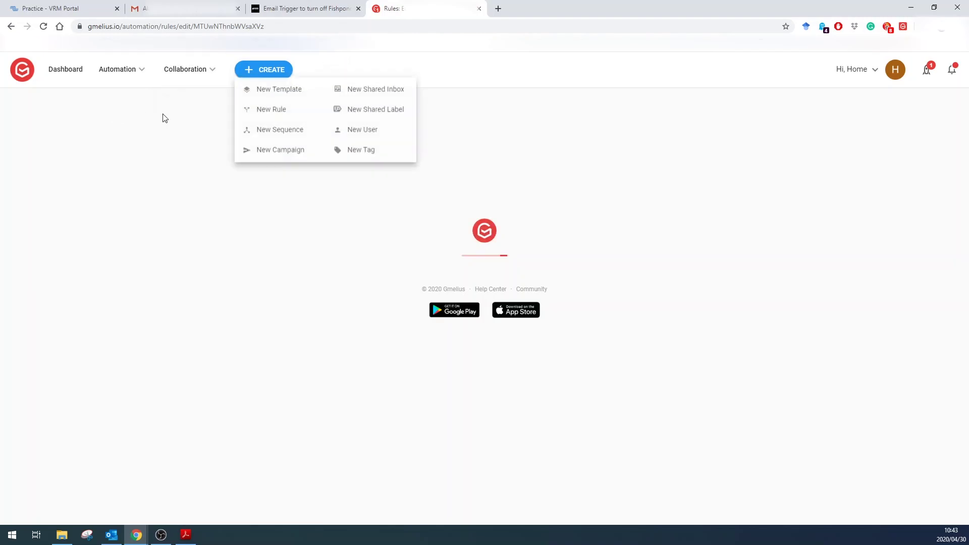
# Step: Delete the older April 29 Trigger Off rule and the old Trigger On rule
pyautogui.click(11, 26)
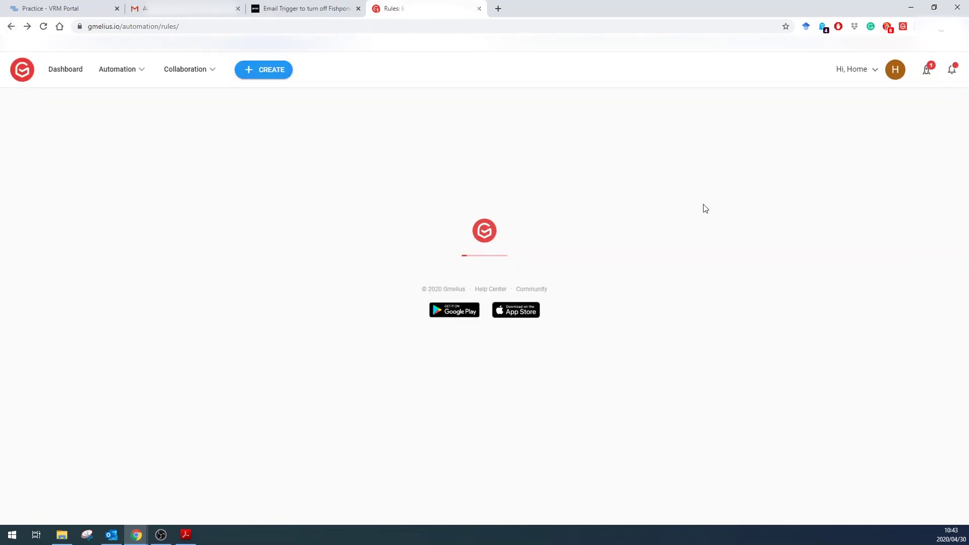
pyautogui.click(790, 188)
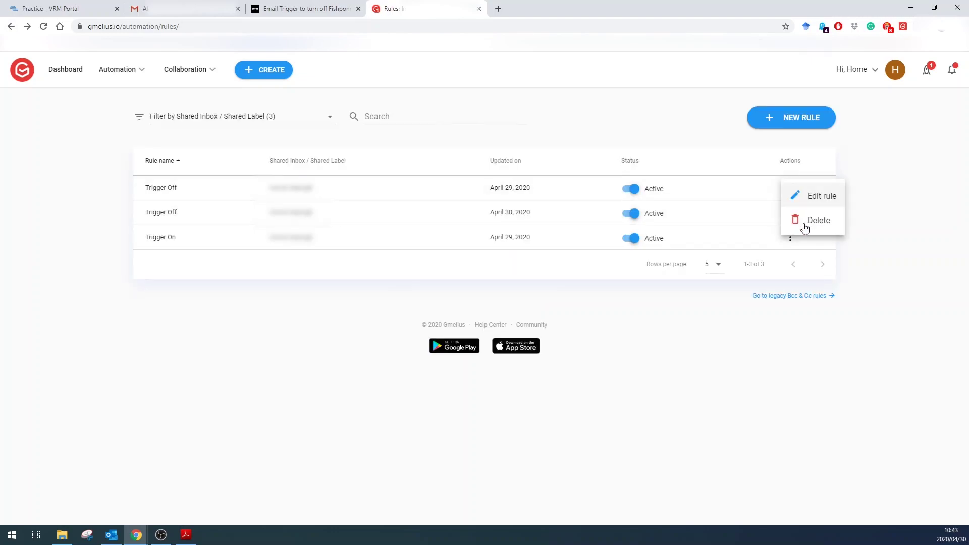
pyautogui.click(813, 220)
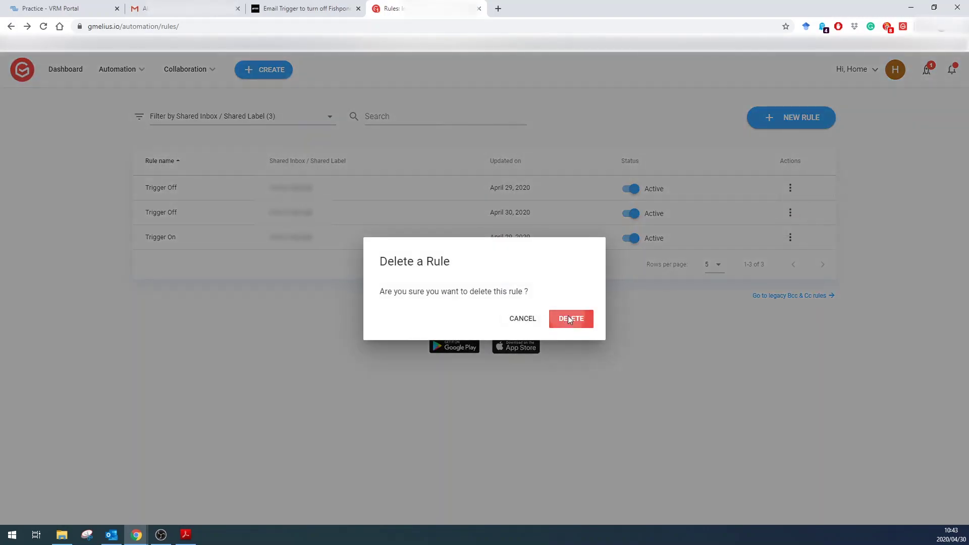
pyautogui.click(569, 319)
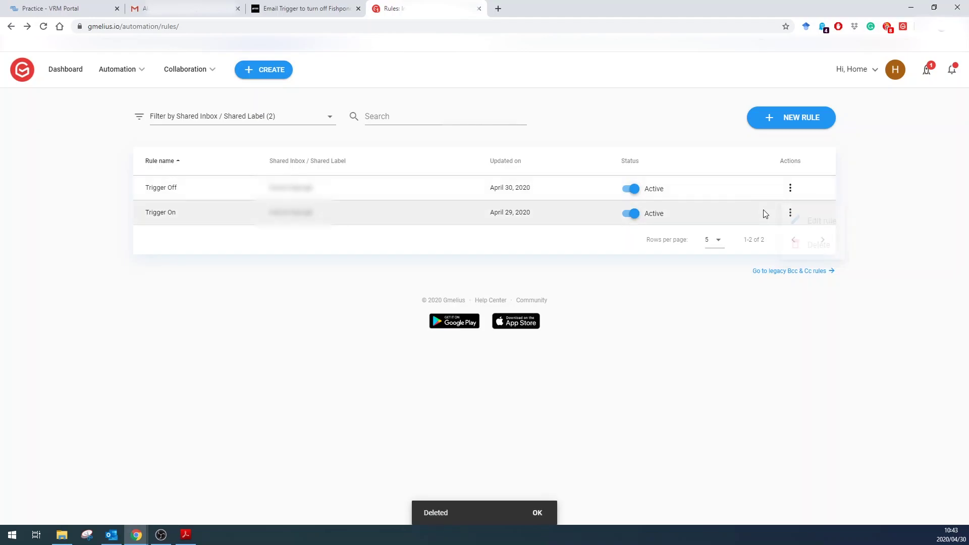
pyautogui.click(790, 212)
pyautogui.click(810, 243)
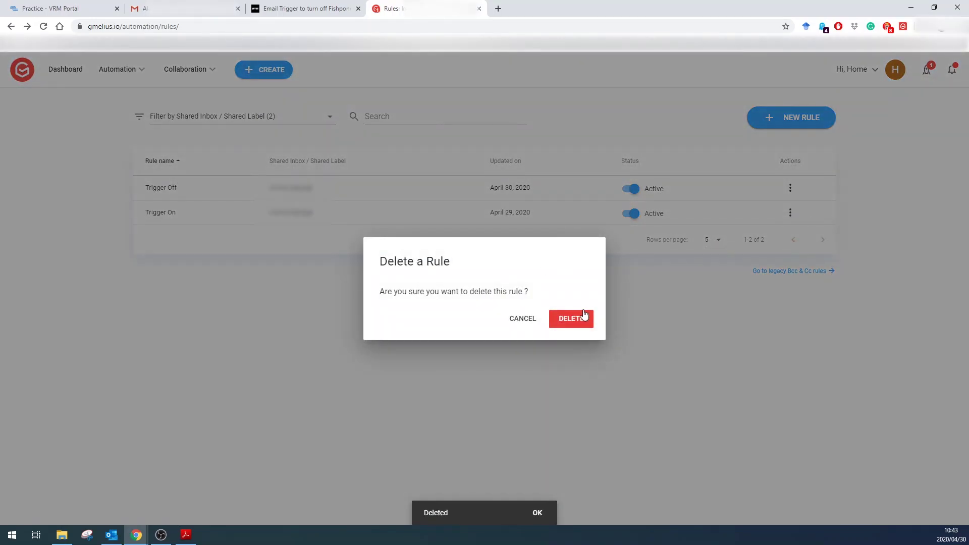
pyautogui.click(584, 318)
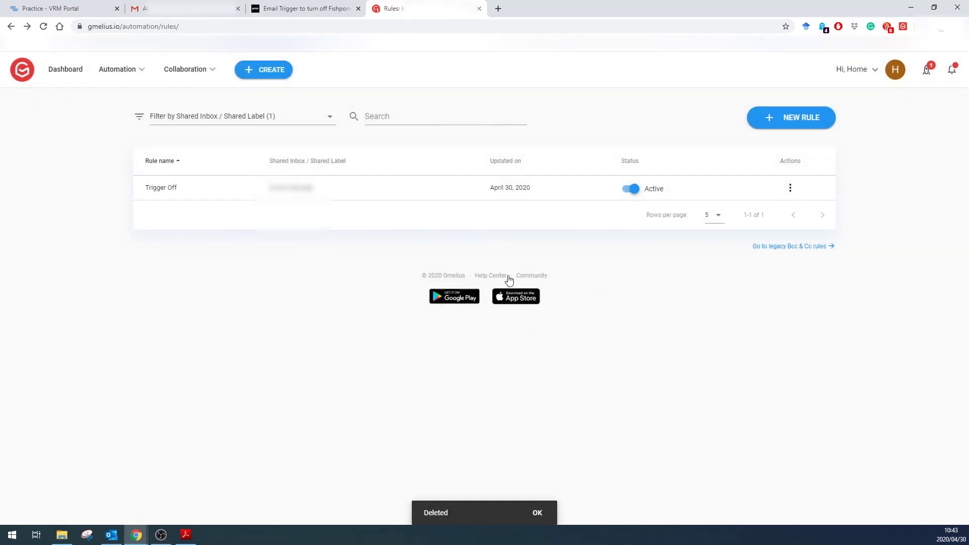
# Step: Create a new rule named 'Trigger On'
pyautogui.click(801, 117)
pyautogui.write('Trigger On')
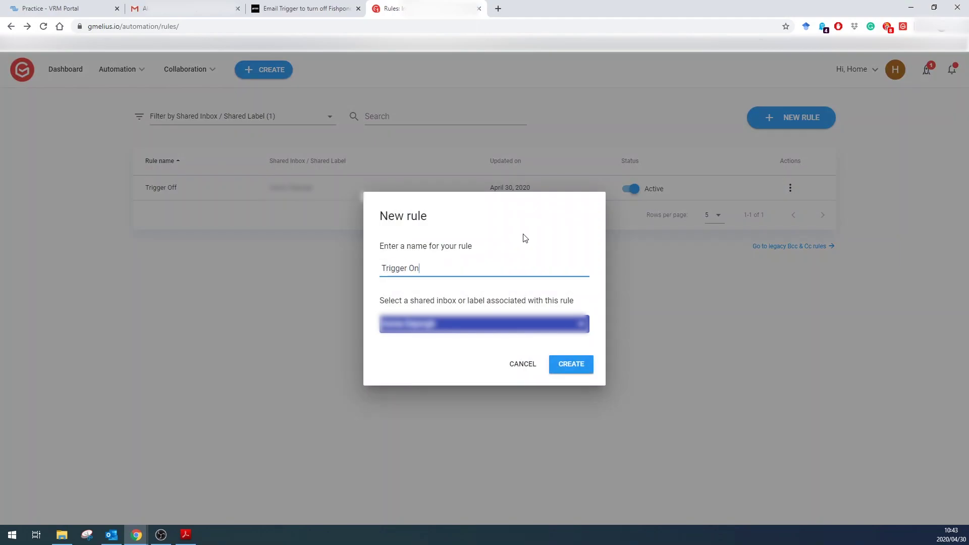
pyautogui.click(574, 364)
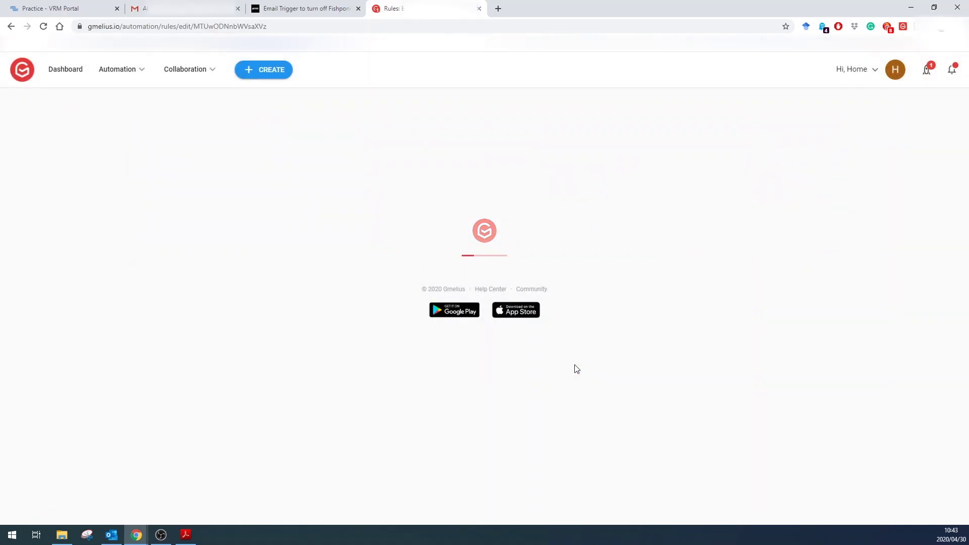
# Step: Select the IFTTT trigger address in the Gmail draft and open the rule's condition field list
pyautogui.click(184, 8)
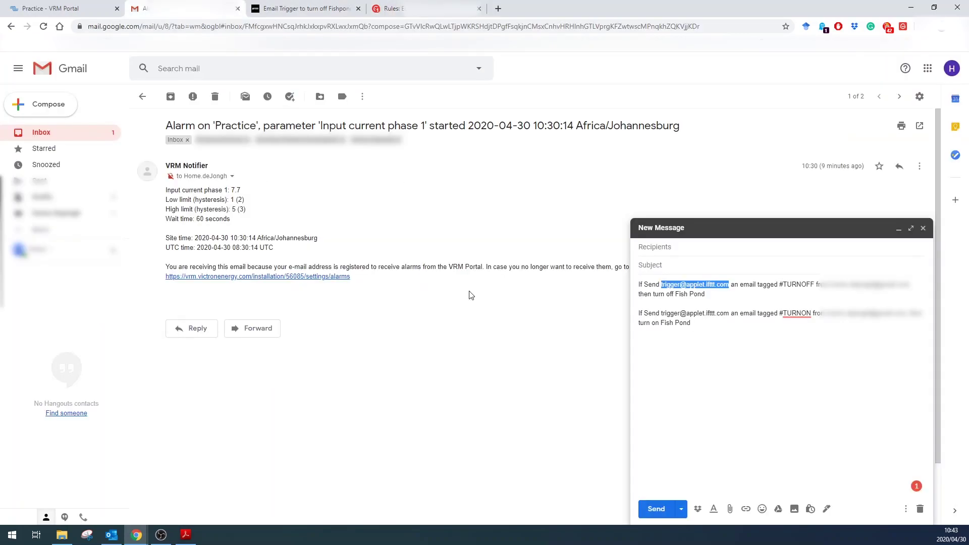
pyautogui.moveTo(815, 315)
pyautogui.moveTo(662, 314); pyautogui.dragTo(730, 313)
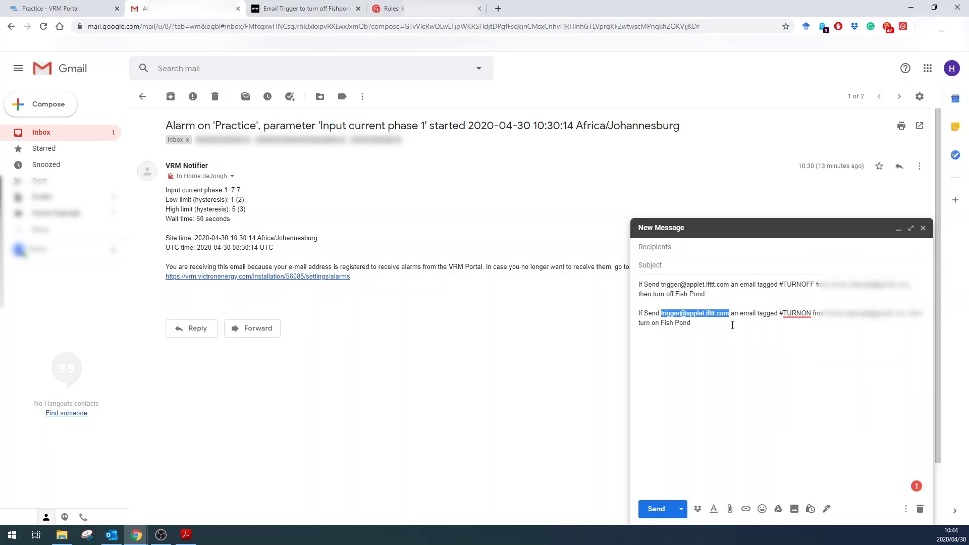
pyautogui.click(403, 8)
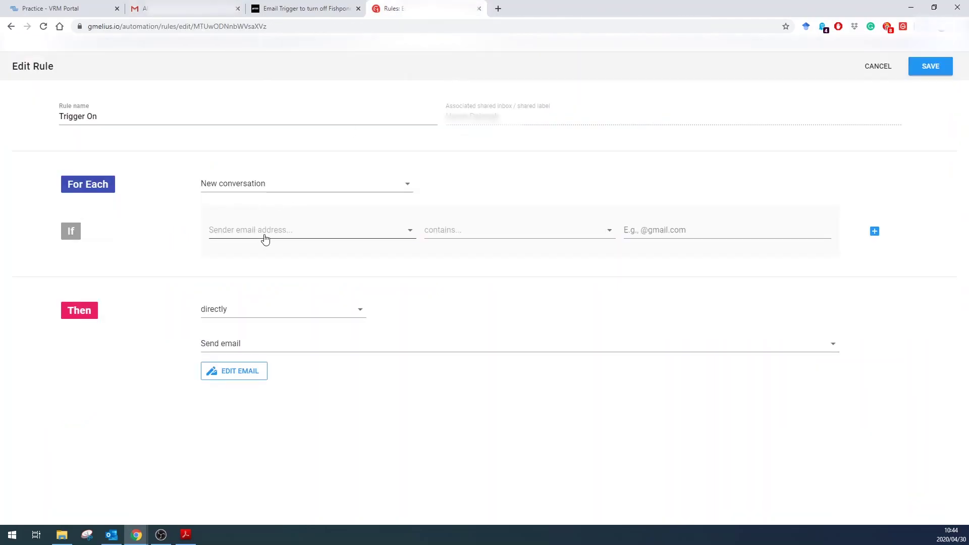
pyautogui.click(335, 236)
# Step: Open the Input current phase 1 'Alarm cleared' email and select its subject up to 'cleared'
pyautogui.hotkey('ctrl', '2')
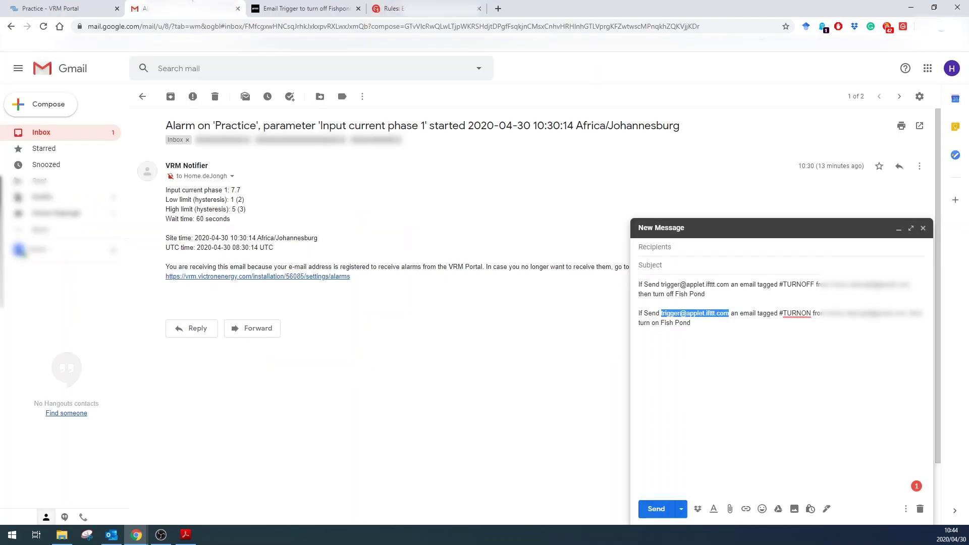
pyautogui.click(143, 96)
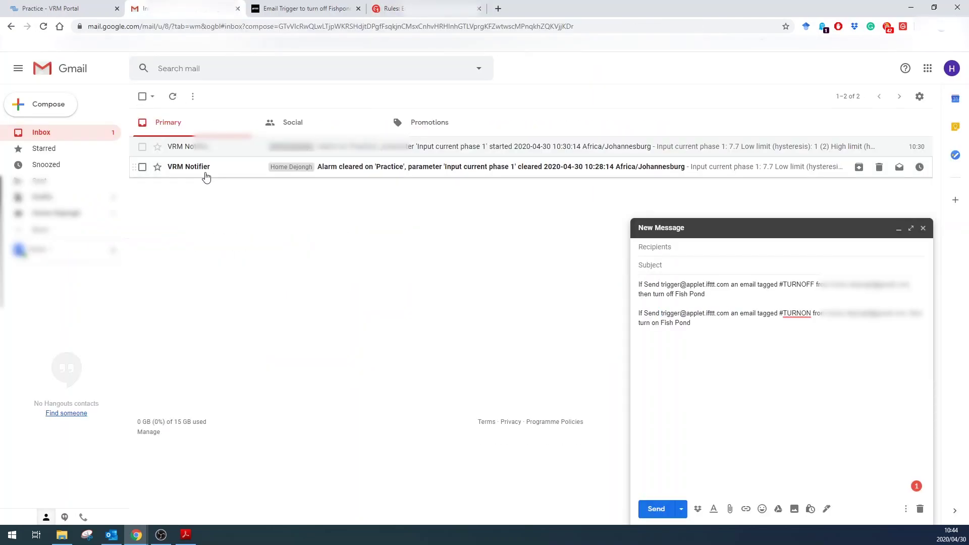
pyautogui.click(256, 174)
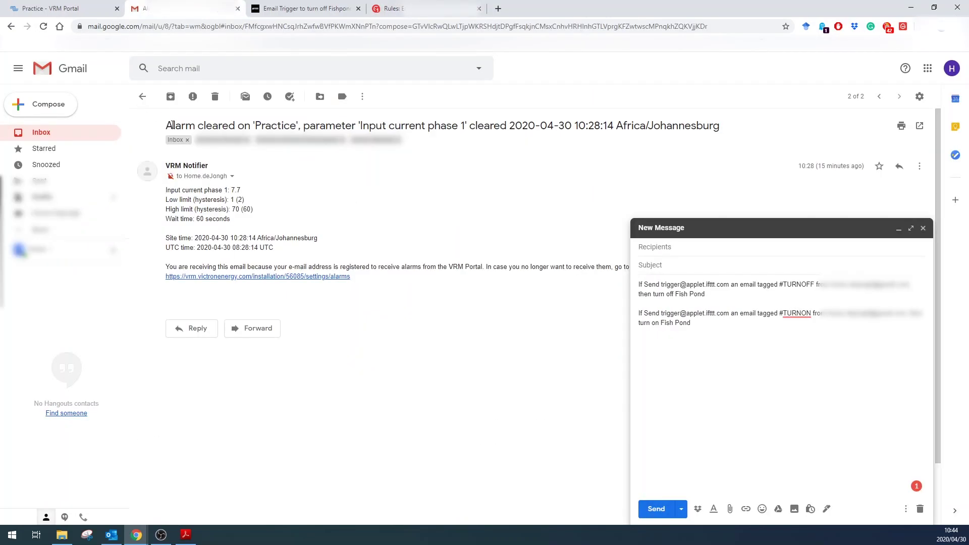
pyautogui.moveTo(166, 124); pyautogui.dragTo(507, 125)
pyautogui.hotkey('ctrl', 'c')
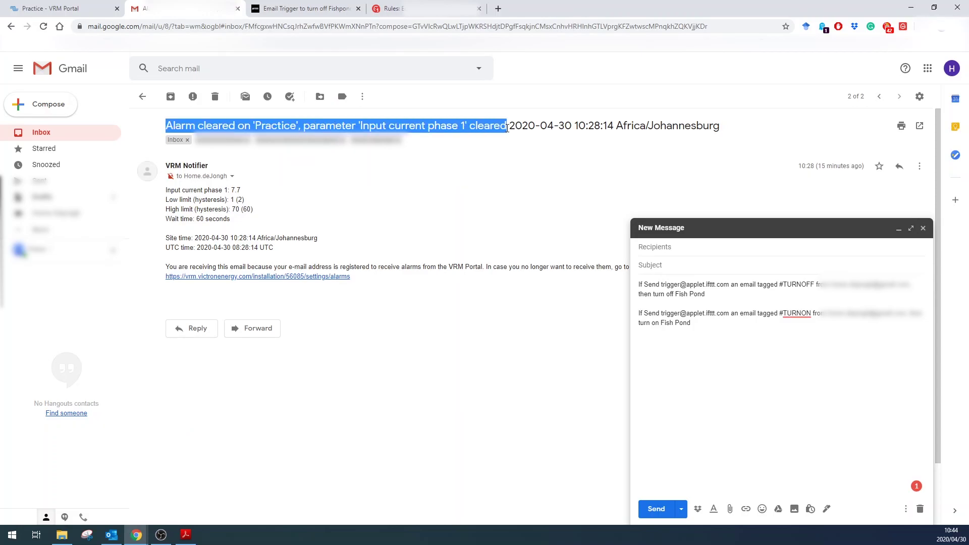
# Step: Set the Trigger On condition to Email subject starts with the pasted 'Alarm cleared' text
pyautogui.click(393, 8)
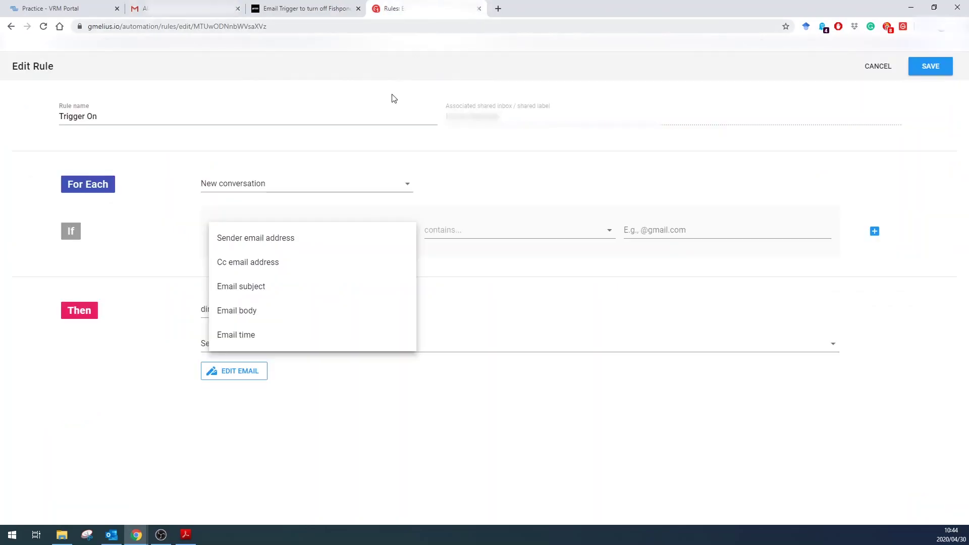
pyautogui.click(251, 291)
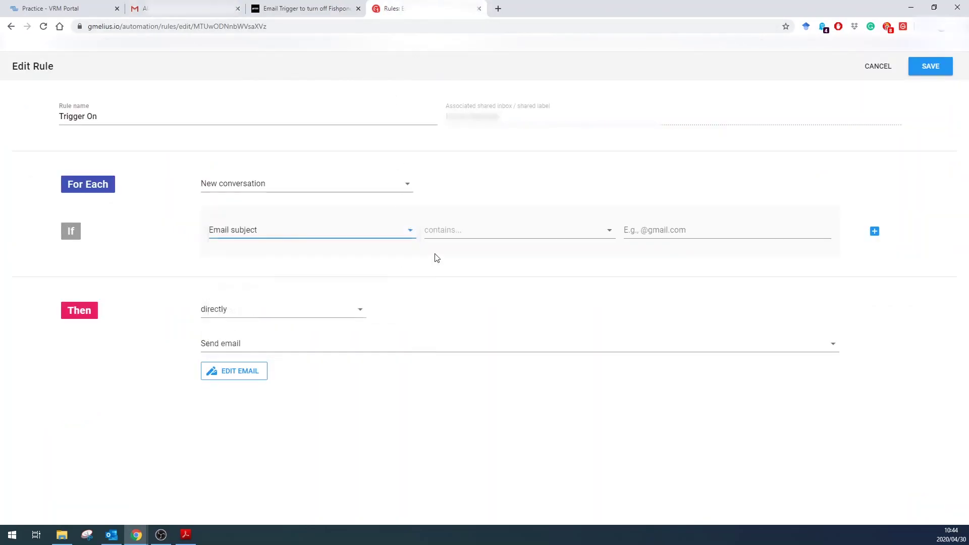
pyautogui.click(482, 231)
pyautogui.click(467, 291)
pyautogui.click(649, 230)
pyautogui.hotkey('ctrl', 'v')
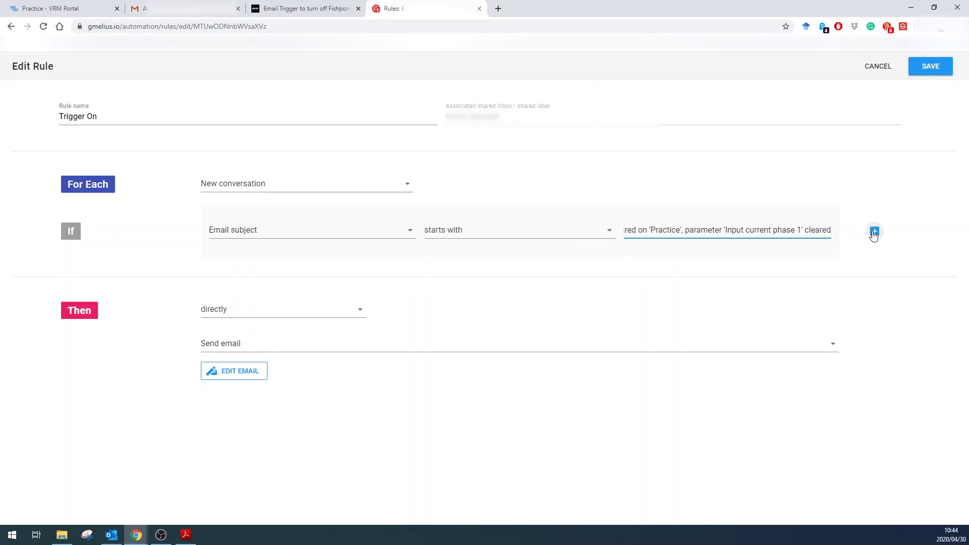
pyautogui.click(875, 232)
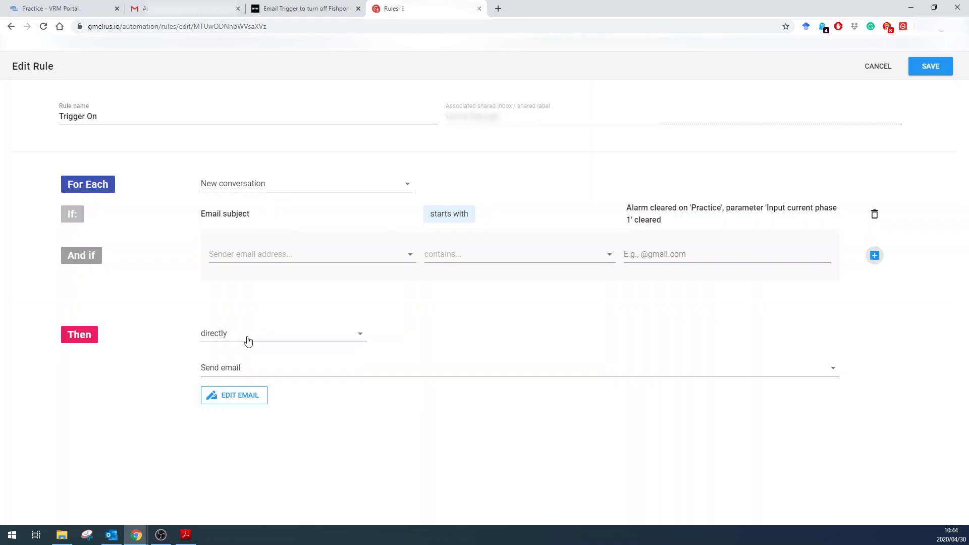
pyautogui.click(241, 401)
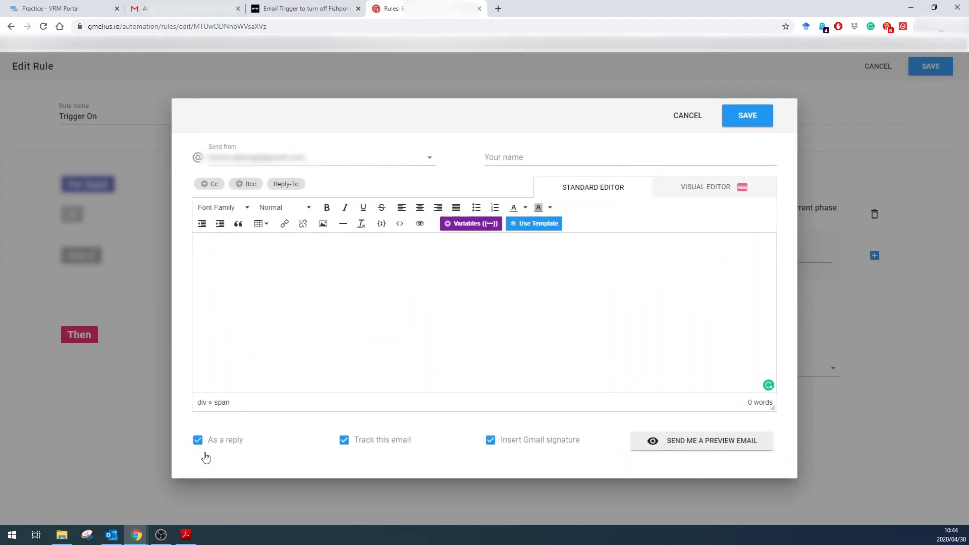
pyautogui.click(199, 441)
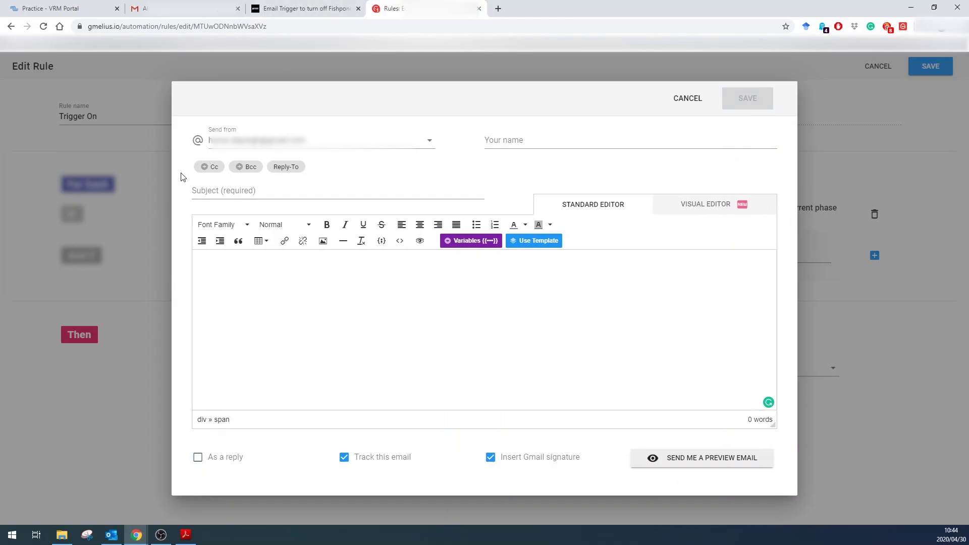
pyautogui.click(212, 167)
pyautogui.hotkey('ctrl', '2')
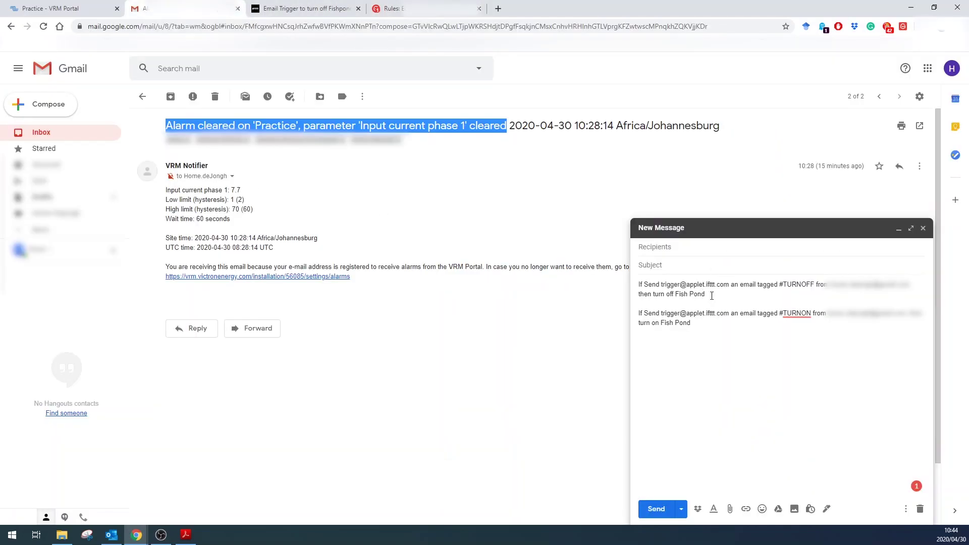
pyautogui.moveTo(660, 313); pyautogui.dragTo(663, 281)
pyautogui.hotkey('ctrl', 'c')
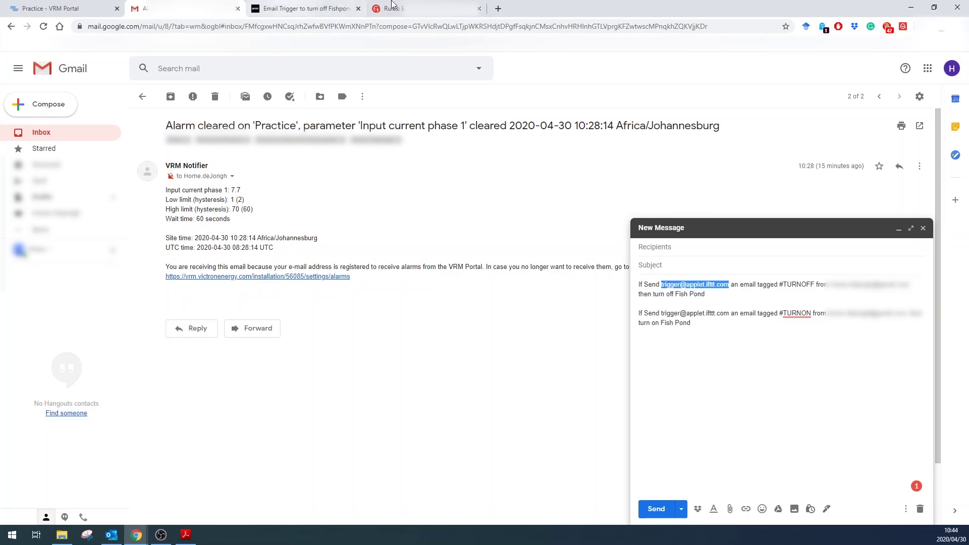
pyautogui.click(391, 8)
pyautogui.click(296, 189)
pyautogui.hotkey('ctrl', 'v')
pyautogui.press('Return')
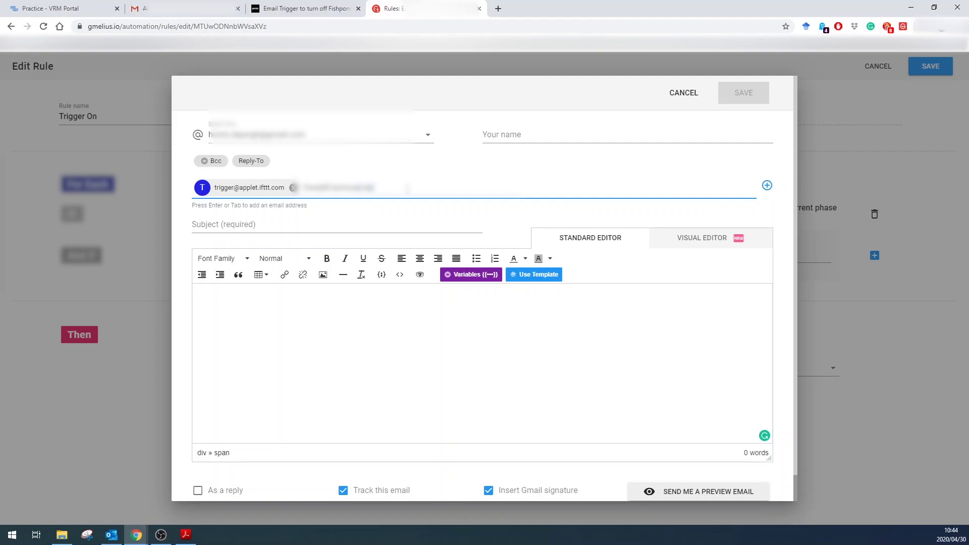
# Step: Add the second Cc recipient address and enter #TURNON as the email subject
pyautogui.write('gmailcom')
pyautogui.click(766, 185)
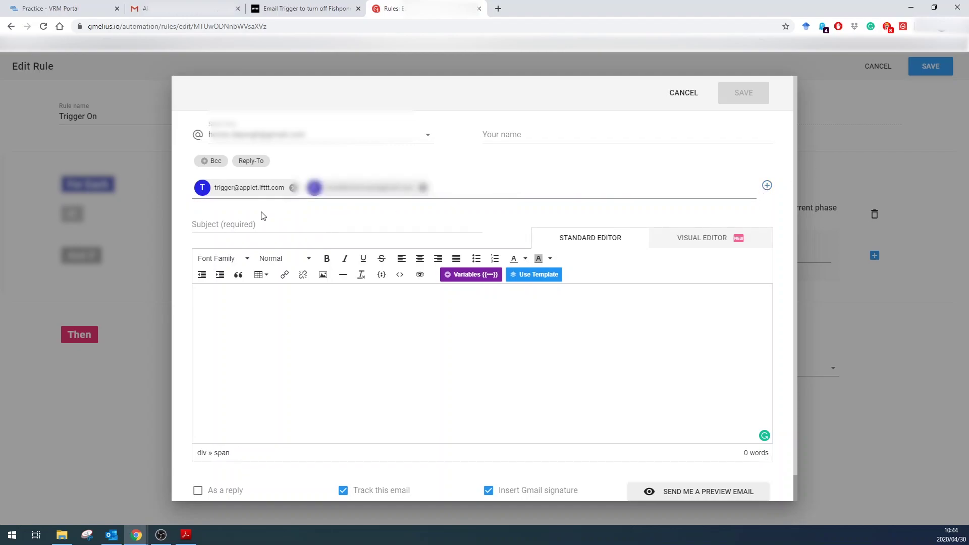
pyautogui.click(252, 224)
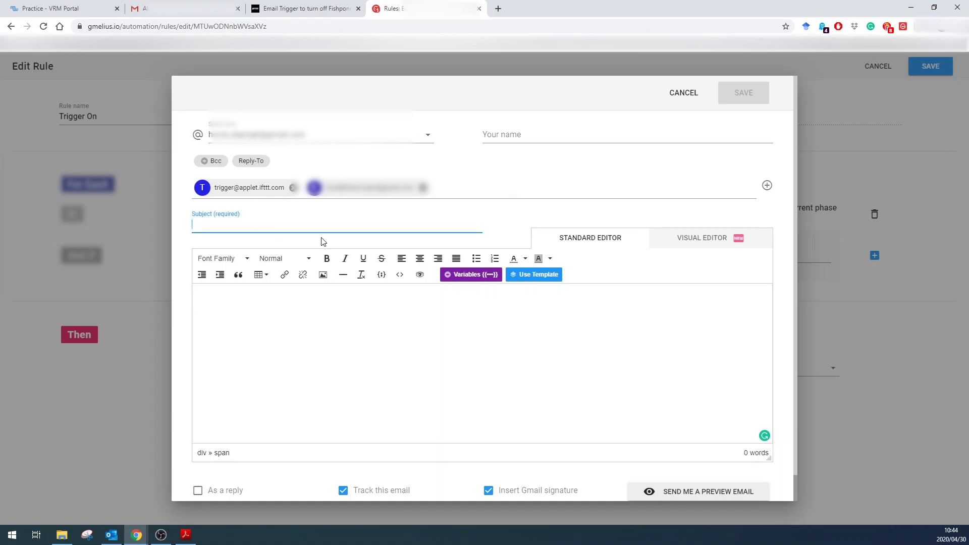
pyautogui.write('#TURNON')
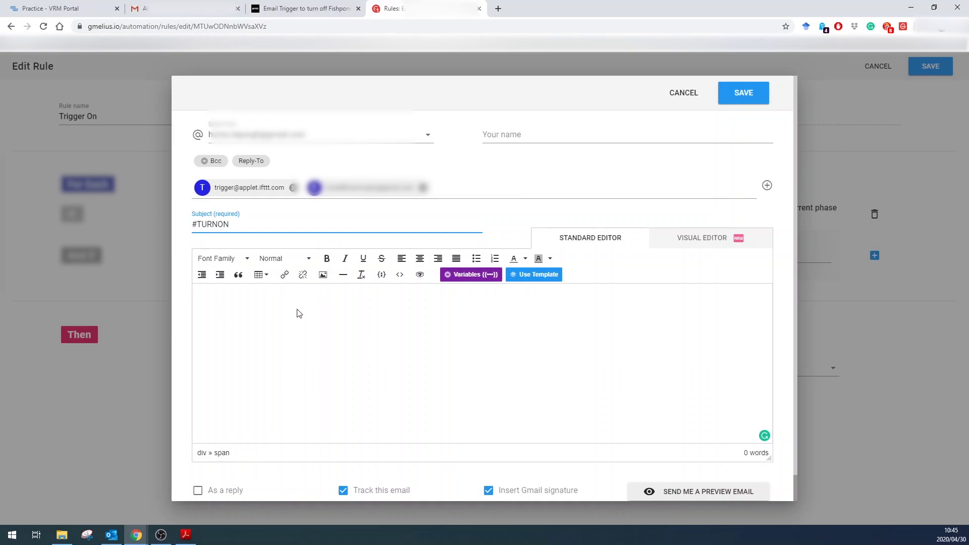
# Step: Write the turning-on explanation in the body, correct 'threshold', and save the Trigger On email
pyautogui.click(298, 314)
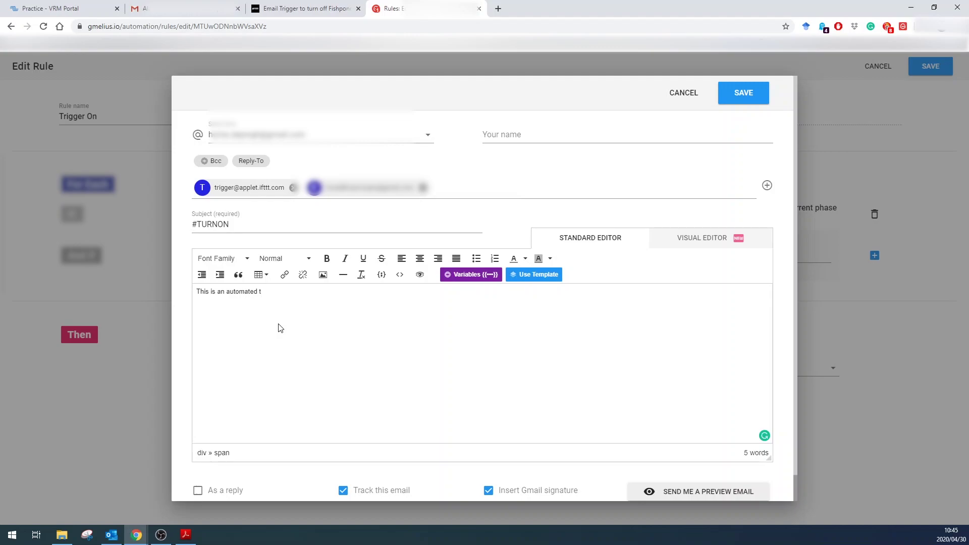
pyautogui.write('on')
pyautogui.press('BackSpace')
pyautogui.press('BackSpace')
pyautogui.press('BackSpace')
pyautogui.press('BackSpace')
pyautogui.press('BackSpace')
pyautogui.press('BackSpace')
pyautogui.press('BackSpace')
pyautogui.press('BackSpace')
pyautogui.press('BackSpace')
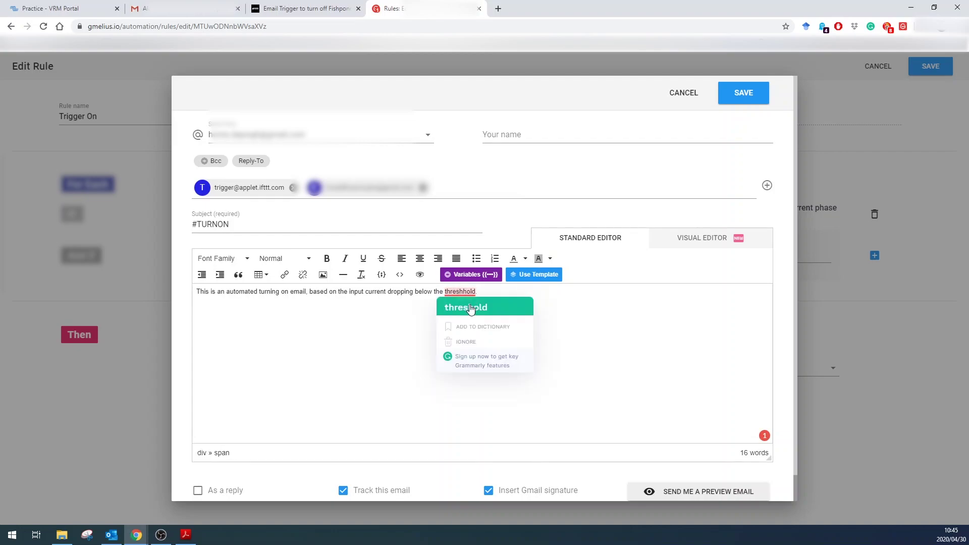
pyautogui.click(465, 307)
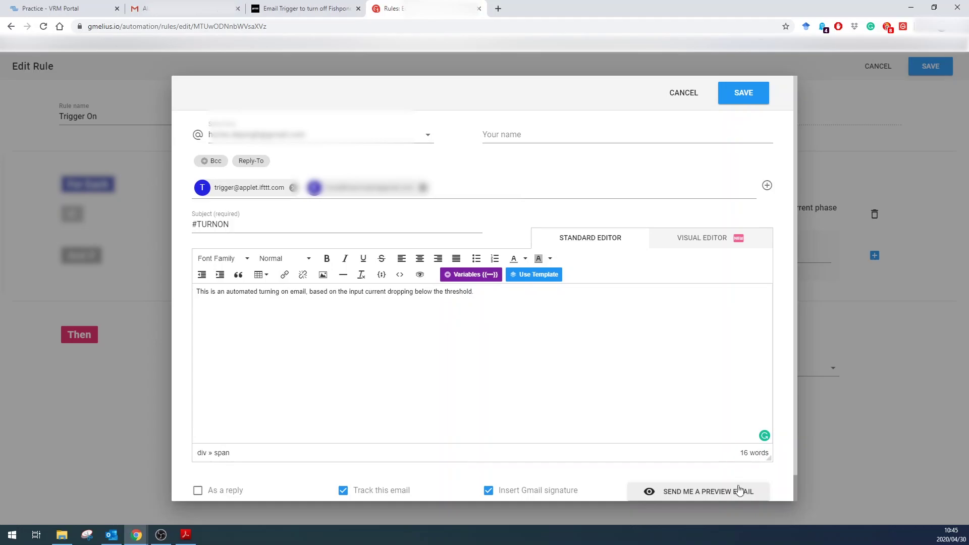
pyautogui.scroll(-1, 717, 397)
pyautogui.scroll(1, 711, 388)
pyautogui.click(743, 91)
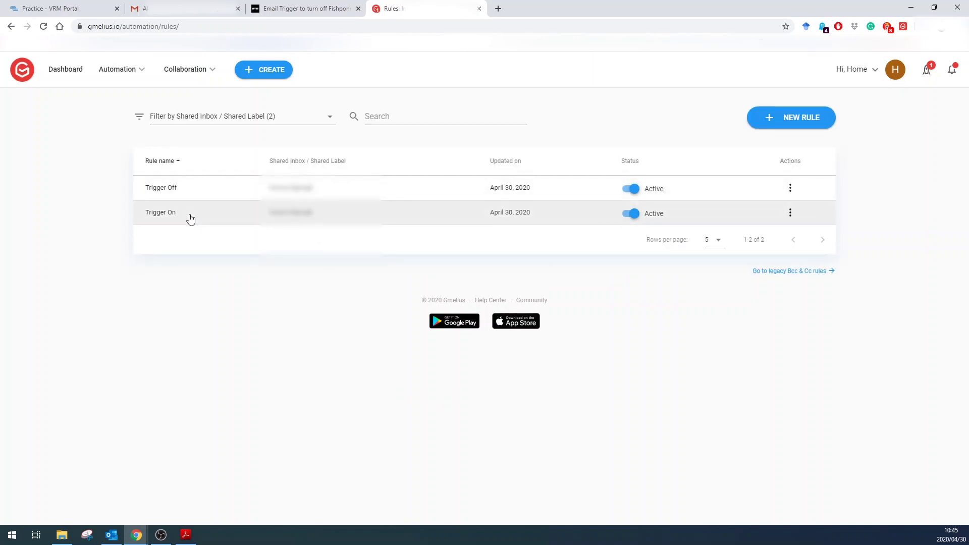
# Step: Switch to IFTTT's My Applets list showing both Fishpond email-trigger applets
pyautogui.click(305, 7)
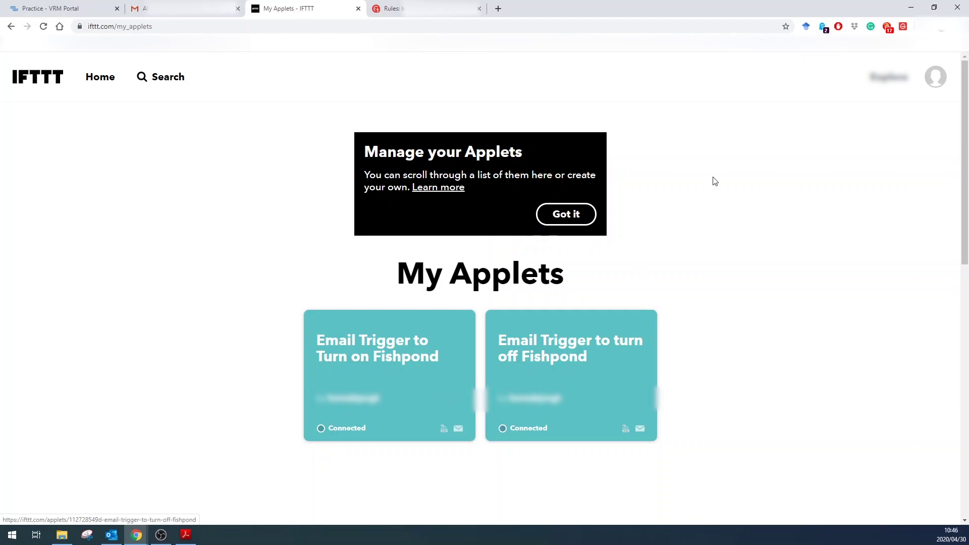
# Step: Review the IFTTT applet activity history from the account menu
pyautogui.click(936, 78)
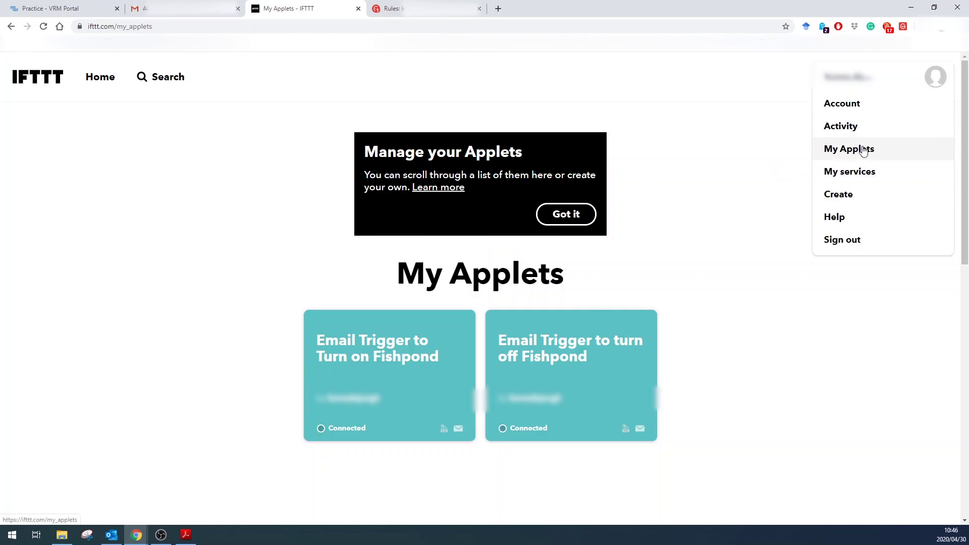
pyautogui.click(852, 129)
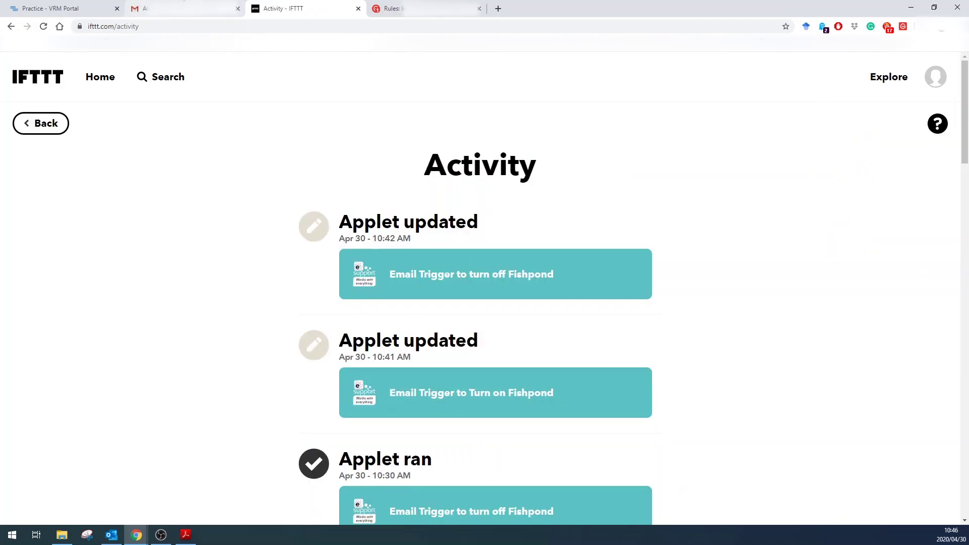
pyautogui.click(184, 5)
pyautogui.click(143, 97)
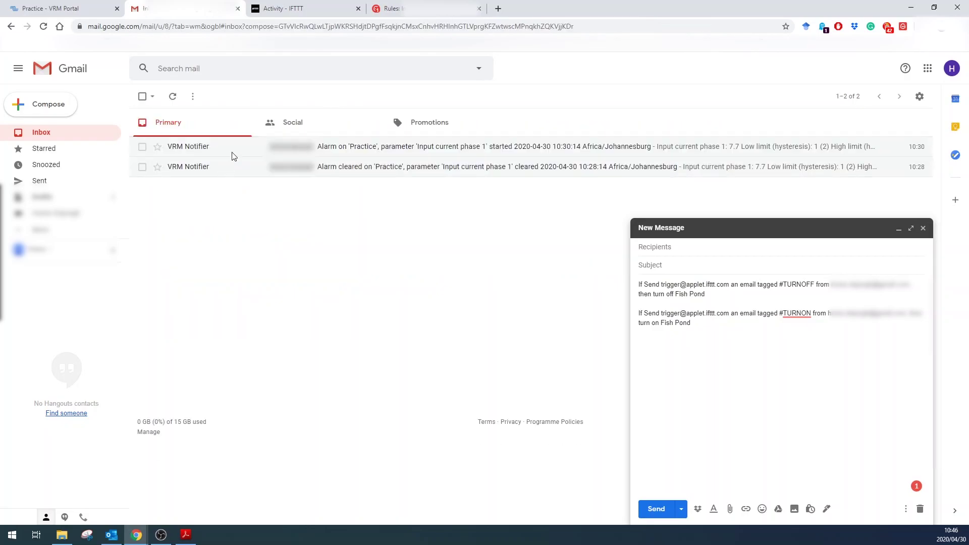
pyautogui.click(388, 4)
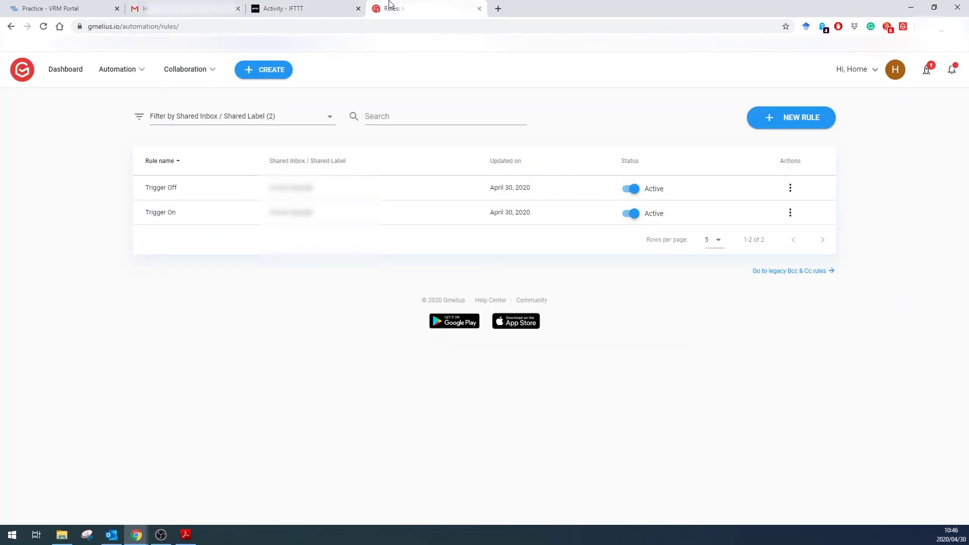
pyautogui.click(304, 5)
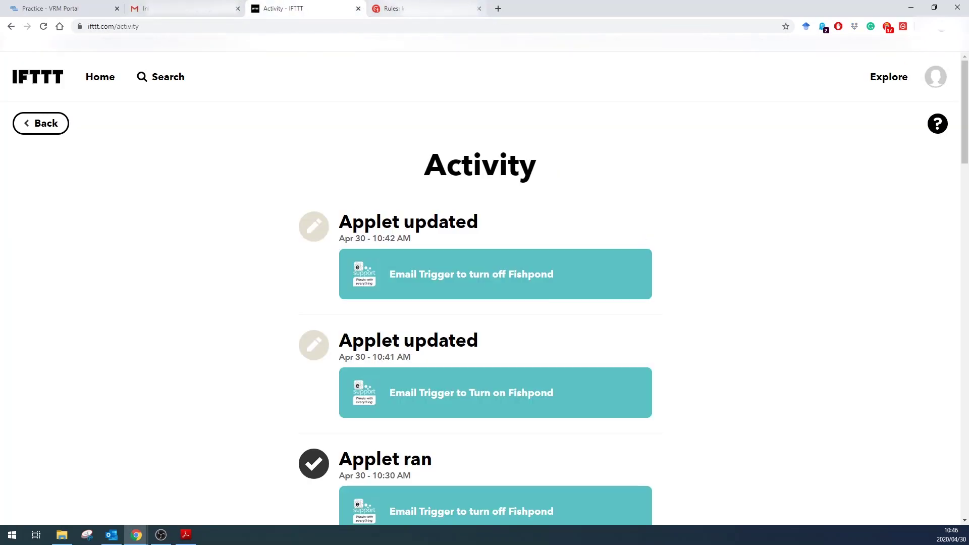
# Step: Close the Gmelius rules page and the unsent Gmail draft, then select the VRM Notifier emails
pyautogui.click(393, 8)
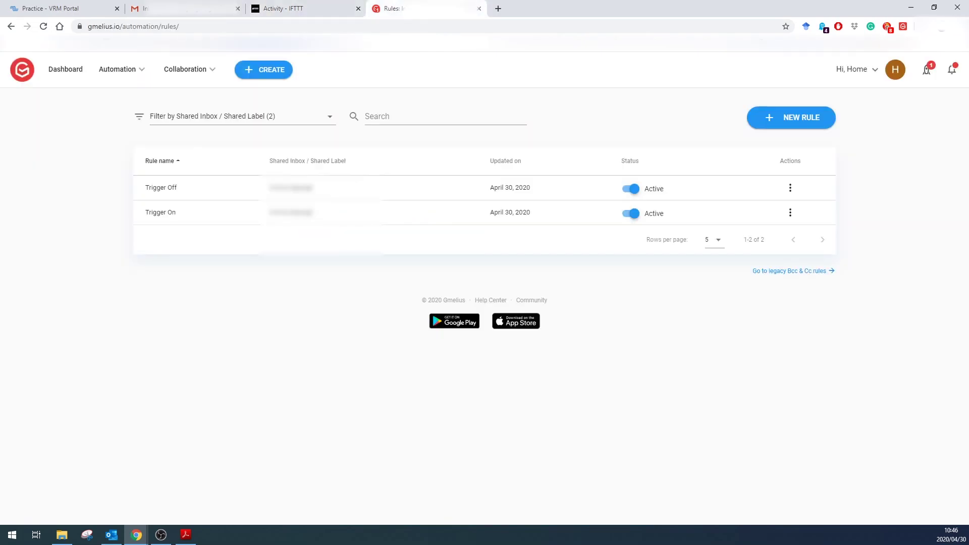
pyautogui.click(479, 9)
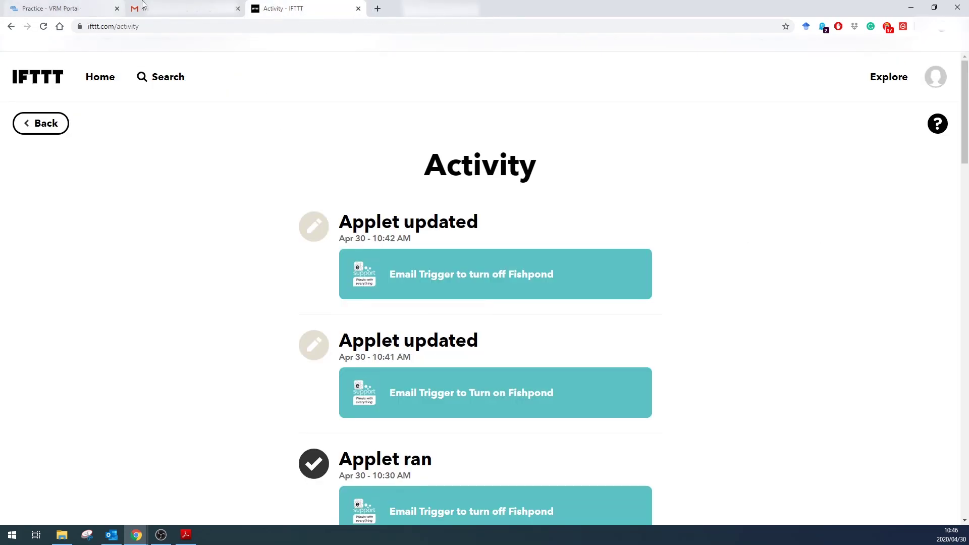
pyautogui.click(177, 9)
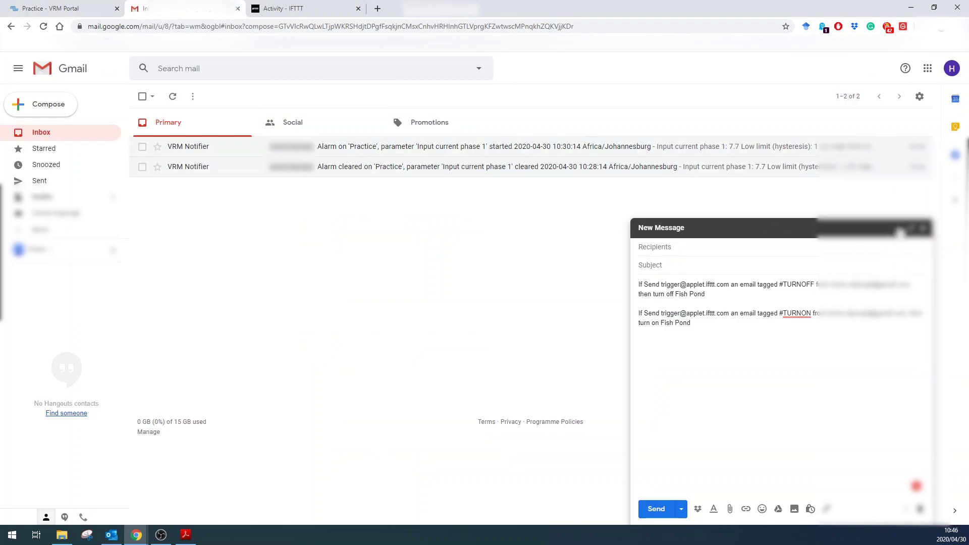
pyautogui.click(923, 228)
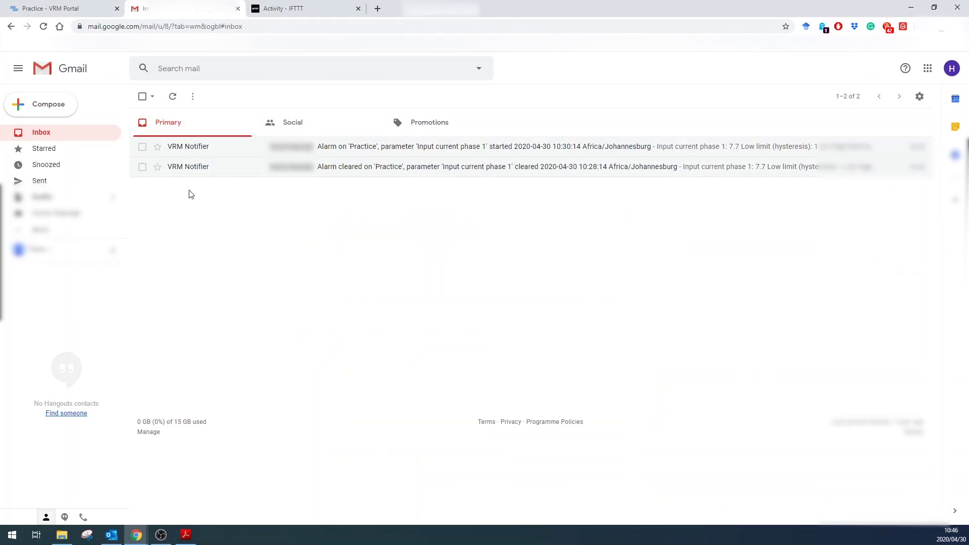
pyautogui.click(143, 167)
# Step: Remove both VRM Notifier alarm emails and open Gmelius's details via Manage extensions
pyautogui.click(142, 146)
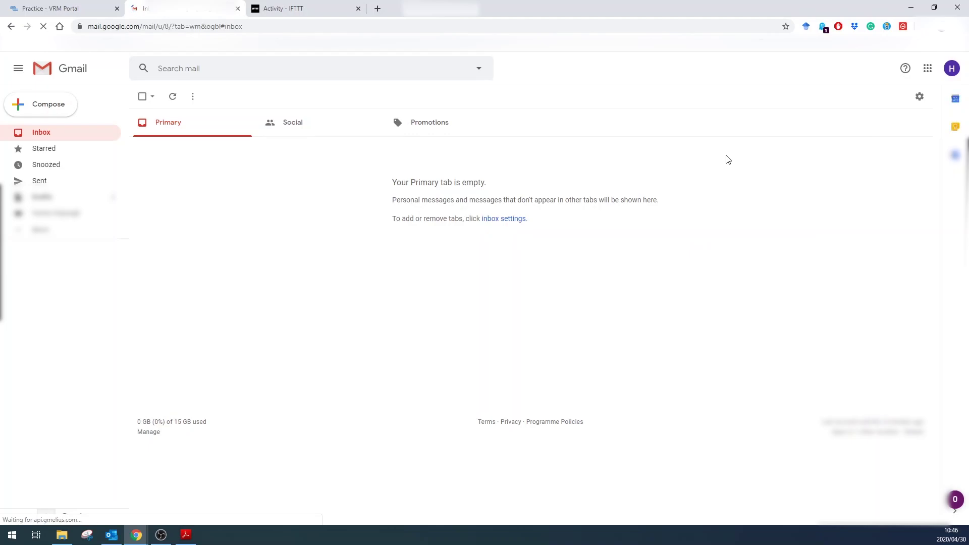
pyautogui.rightClick(903, 27)
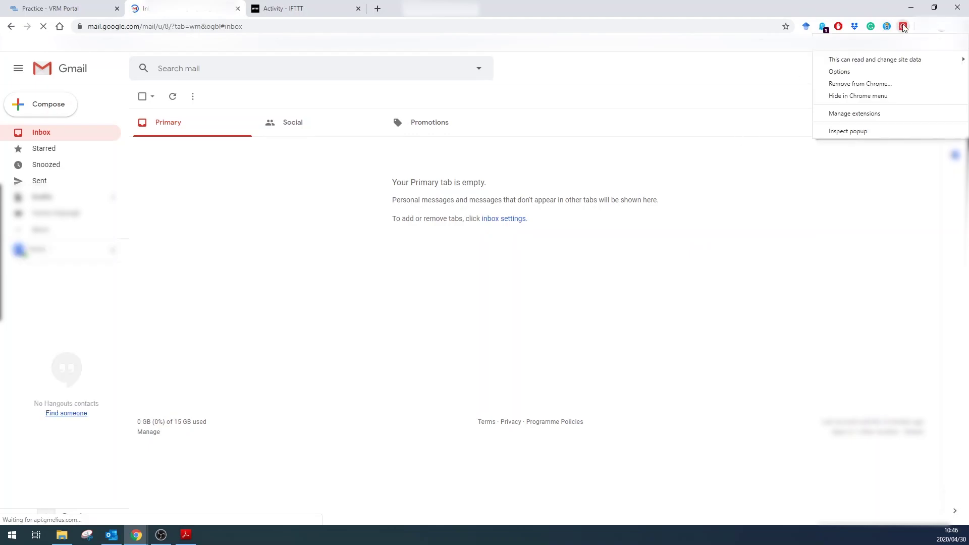
pyautogui.click(859, 114)
pyautogui.hotkey('ctrl', '2')
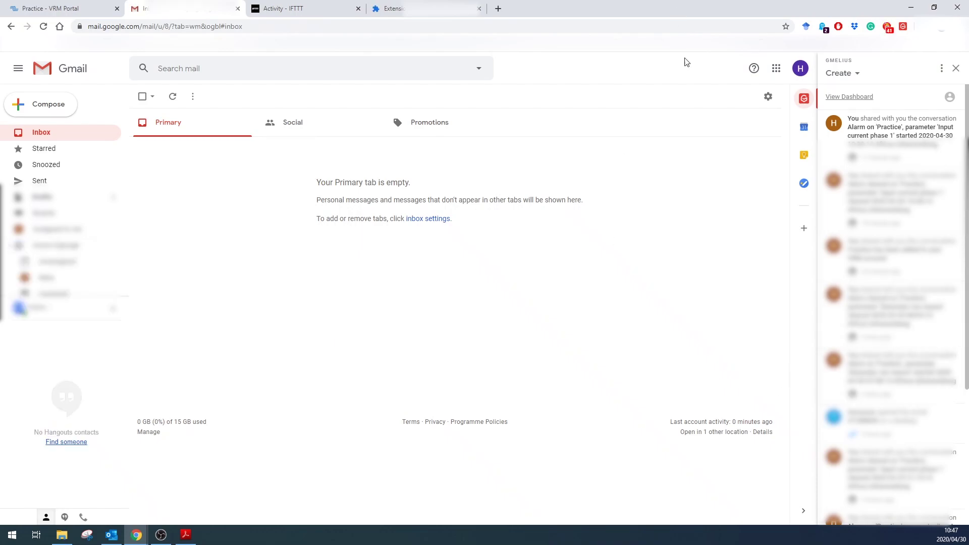
pyautogui.click(391, 8)
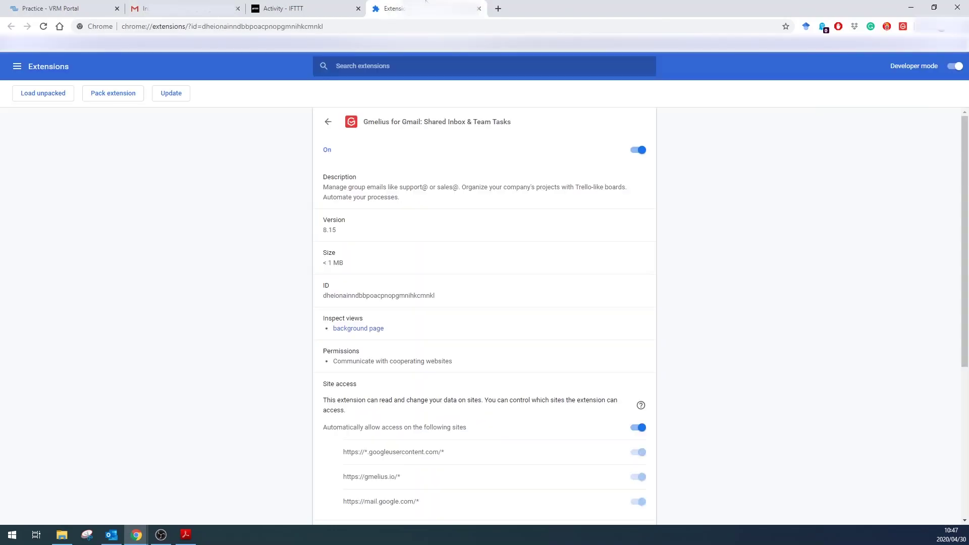
# Step: Switch off the Gmelius for Gmail extension in Chrome's Extensions list and return to Gmail
pyautogui.click(331, 124)
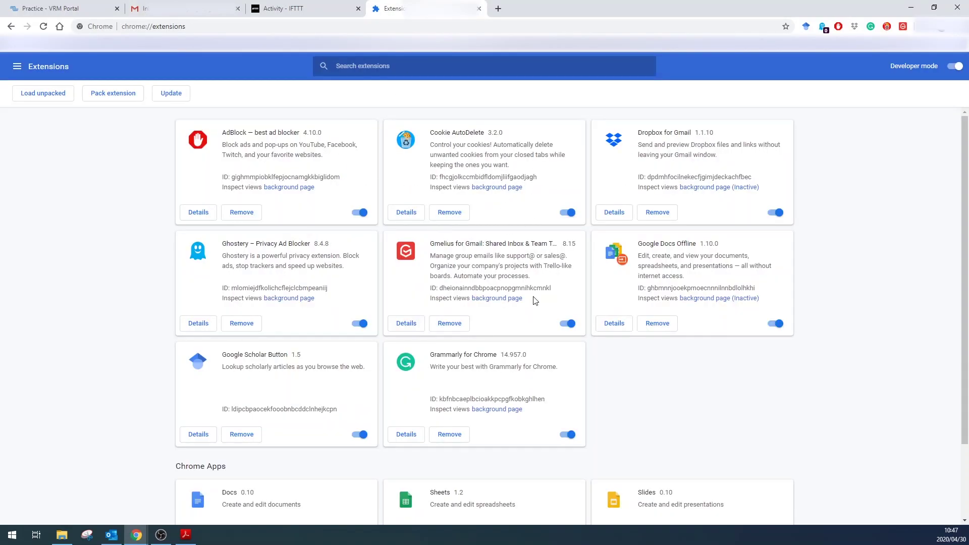
pyautogui.click(569, 325)
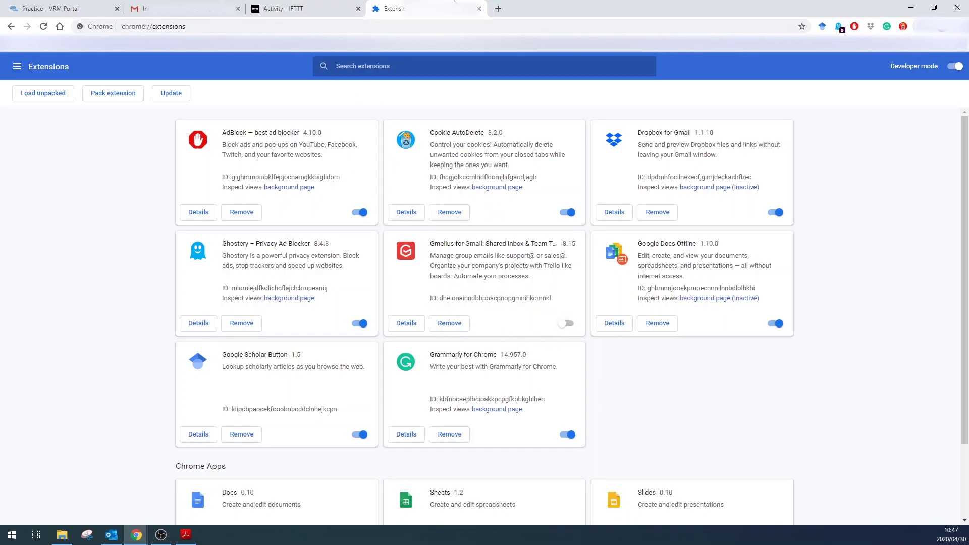
pyautogui.click(184, 9)
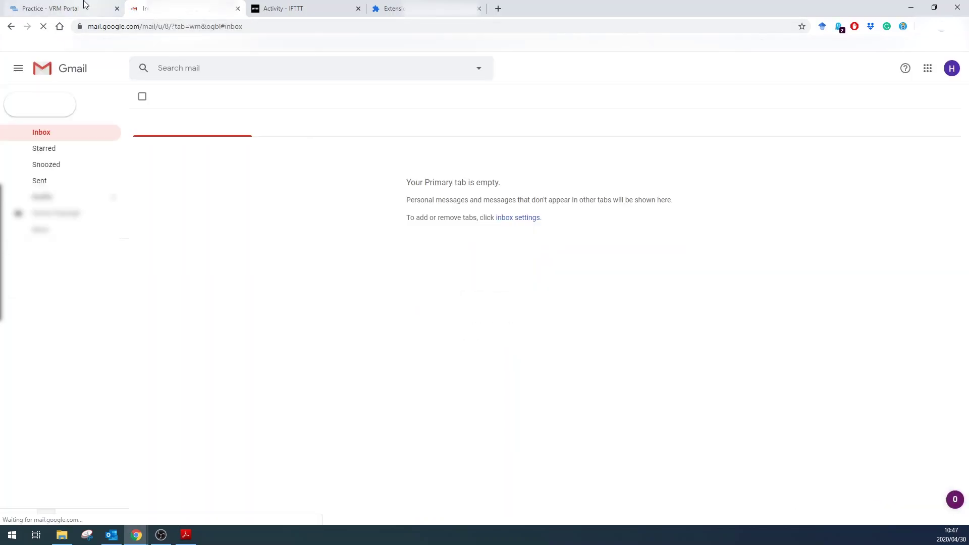
# Step: Set the Input current phase 1 alarm to High 70 and clear-high 60, and save all changes
pyautogui.click(63, 4)
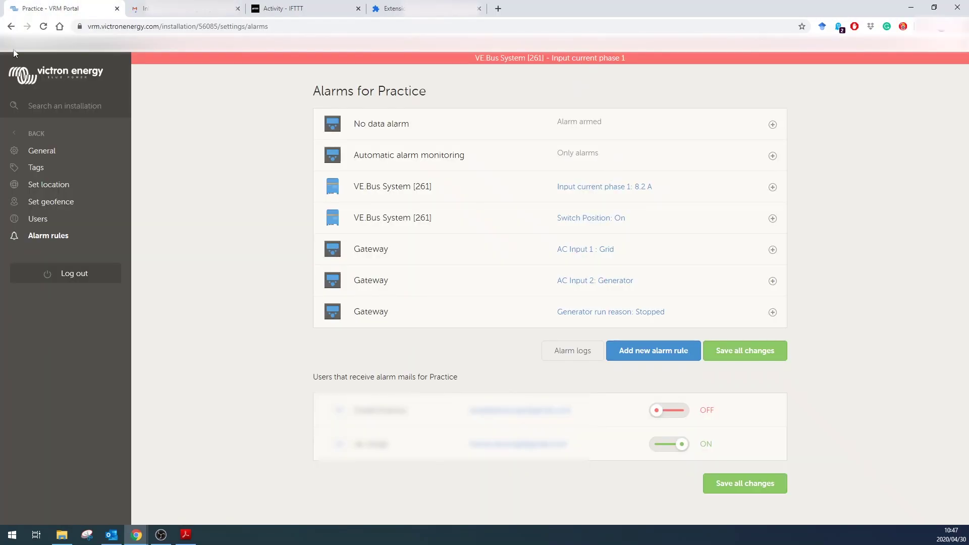
pyautogui.click(43, 26)
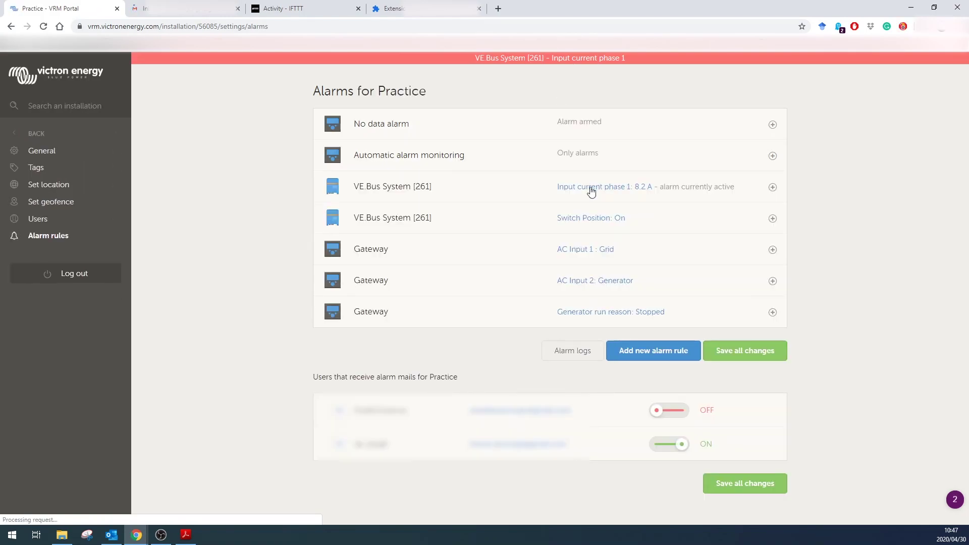
pyautogui.click(369, 269)
pyautogui.doubleClick(361, 268)
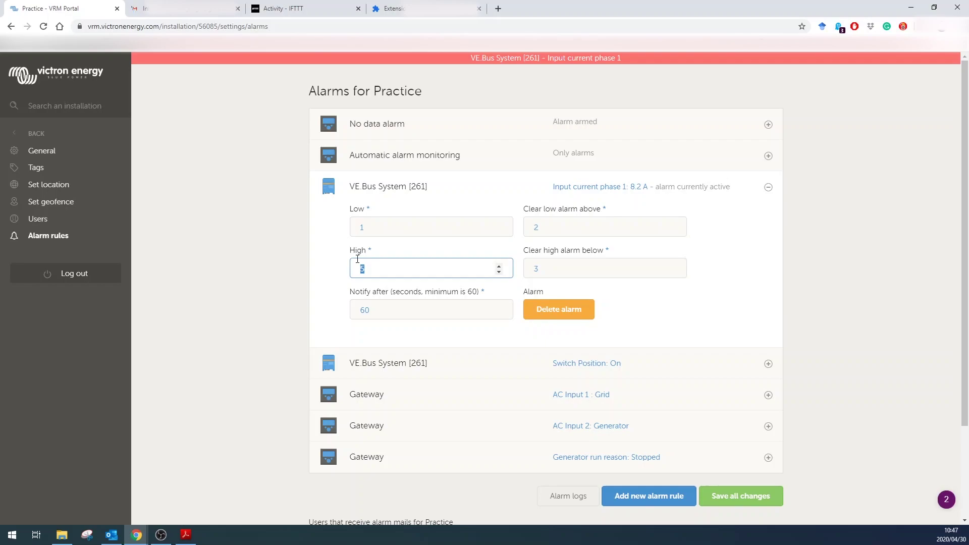
pyautogui.write('70')
pyautogui.press('Tab')
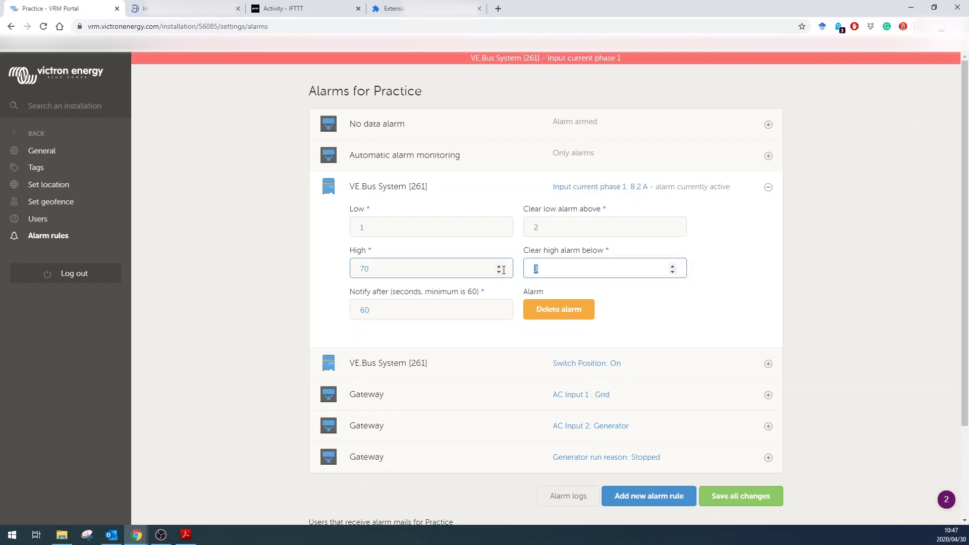
pyautogui.write('60')
pyautogui.click(759, 502)
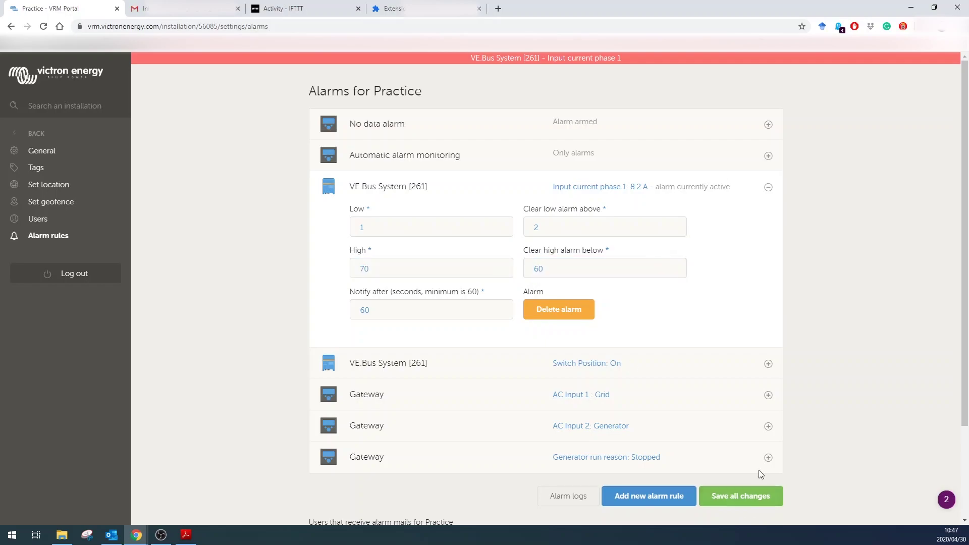
pyautogui.click(768, 188)
pyautogui.hotkey('ctrl', 'Tab')
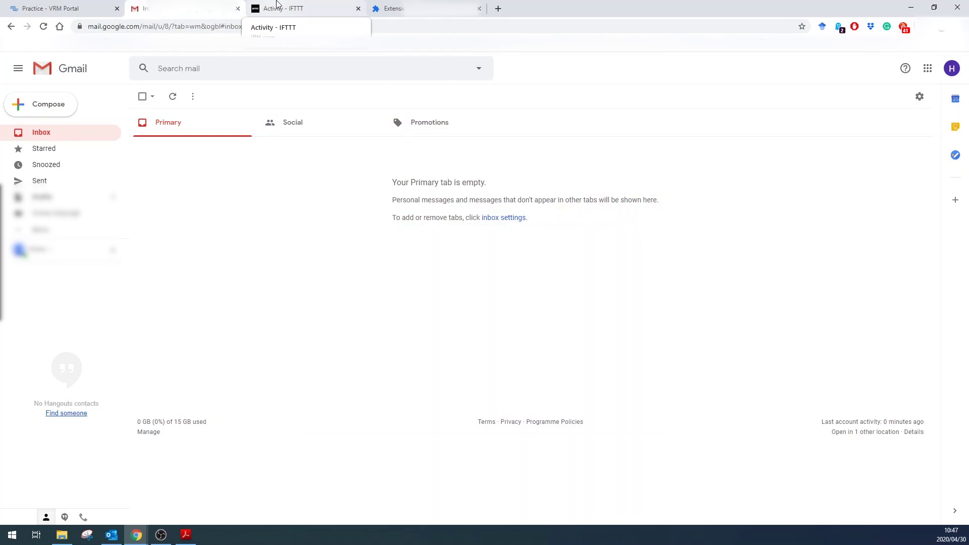
pyautogui.click(277, 4)
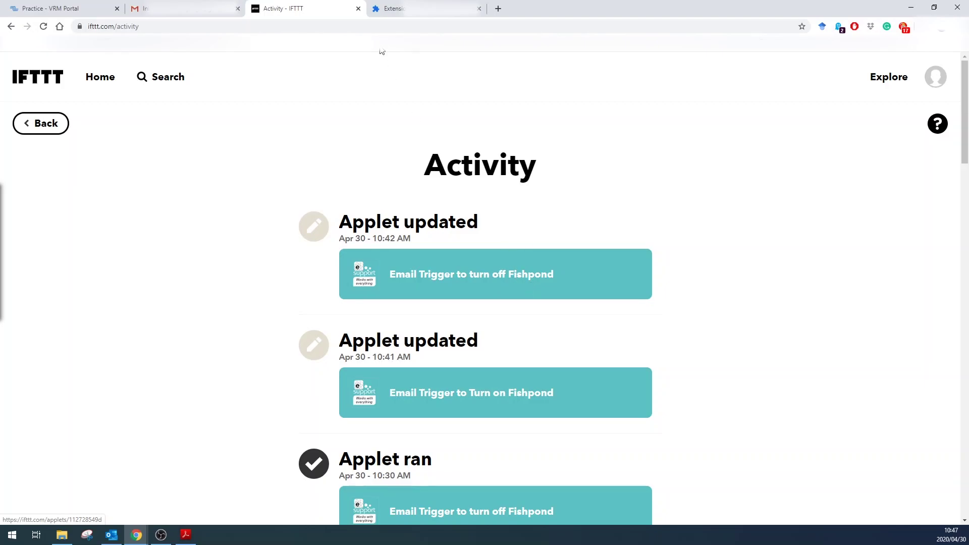
pyautogui.click(217, 3)
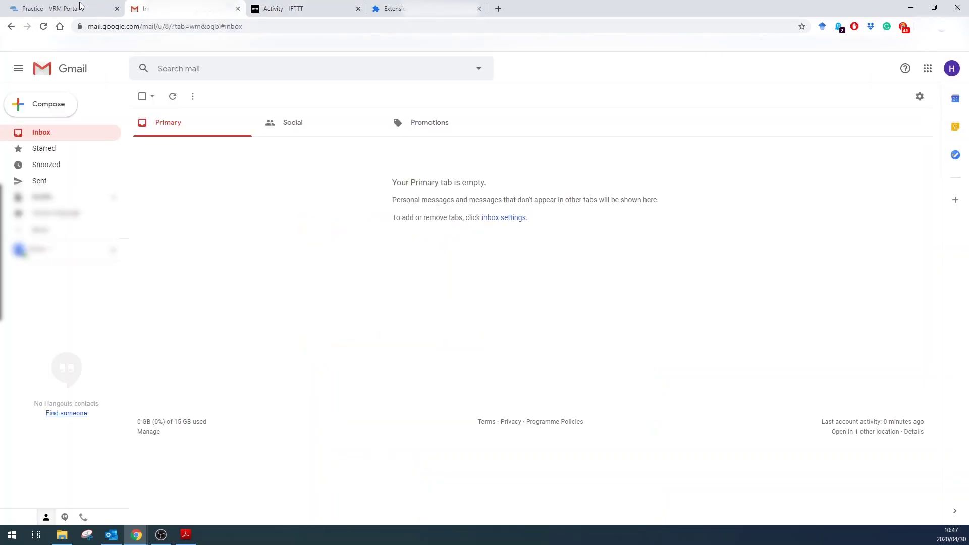